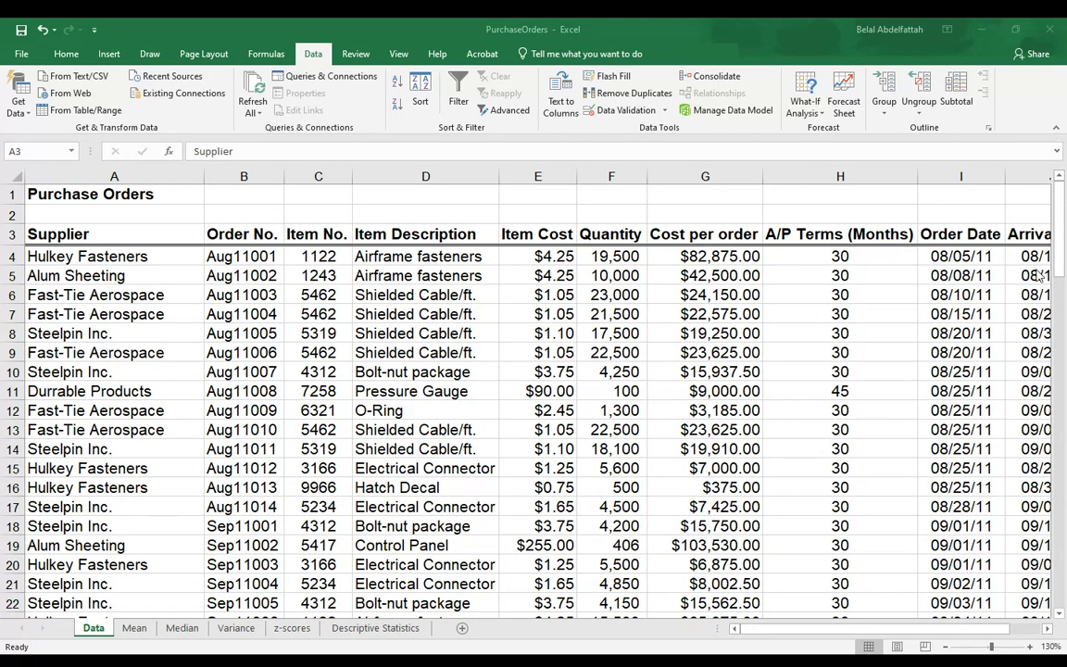
Review the A/P Terms (Months) column and add filters to the header row of the purchase orders table.
{"action": "left_click", "coordinate": [841, 177]}
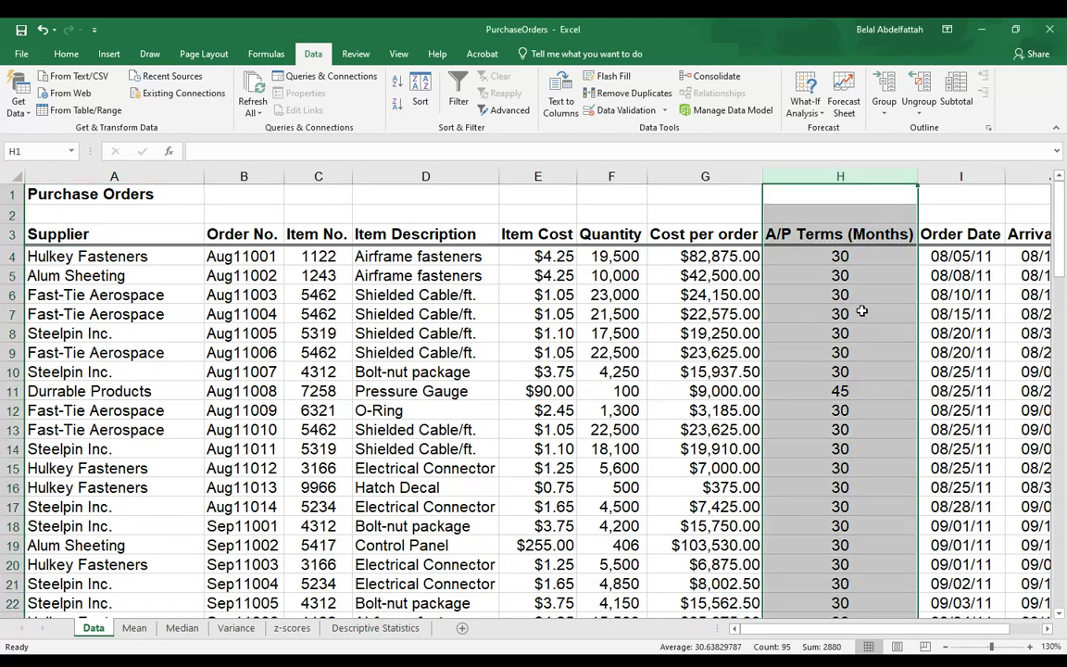
{"action": "left_click", "coordinate": [846, 257]}
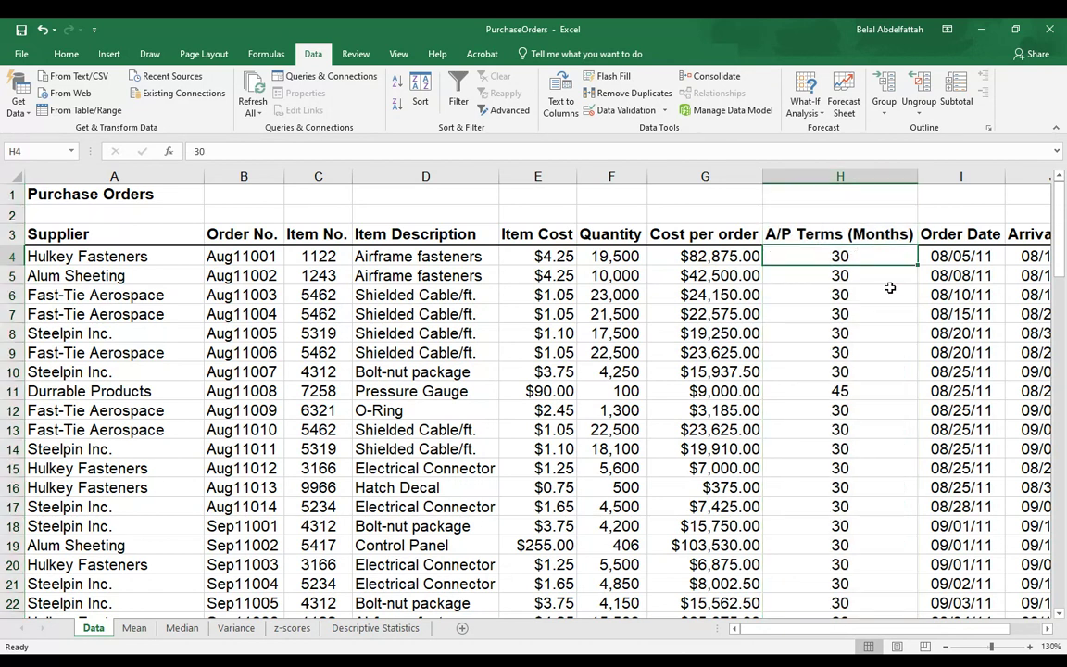
{"action": "scroll", "coordinate": [839, 277], "scroll_direction": "down", "scroll_amount": 17}
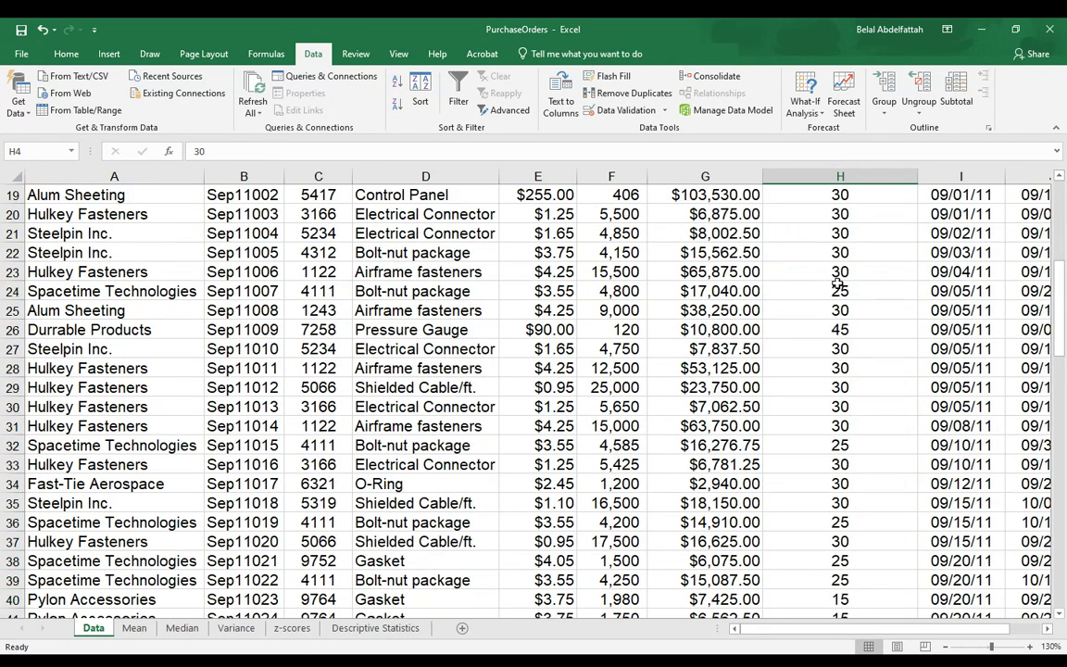
{"action": "scroll", "coordinate": [839, 278], "scroll_direction": "down", "scroll_amount": 3}
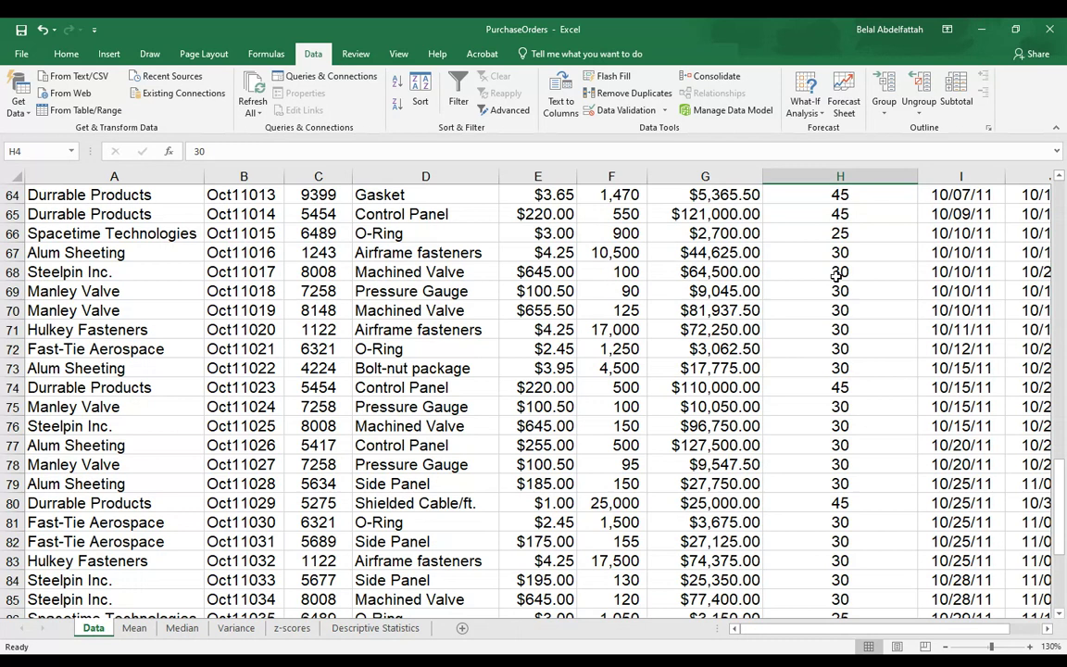
{"action": "scroll", "coordinate": [838, 276], "scroll_direction": "up", "scroll_amount": 20}
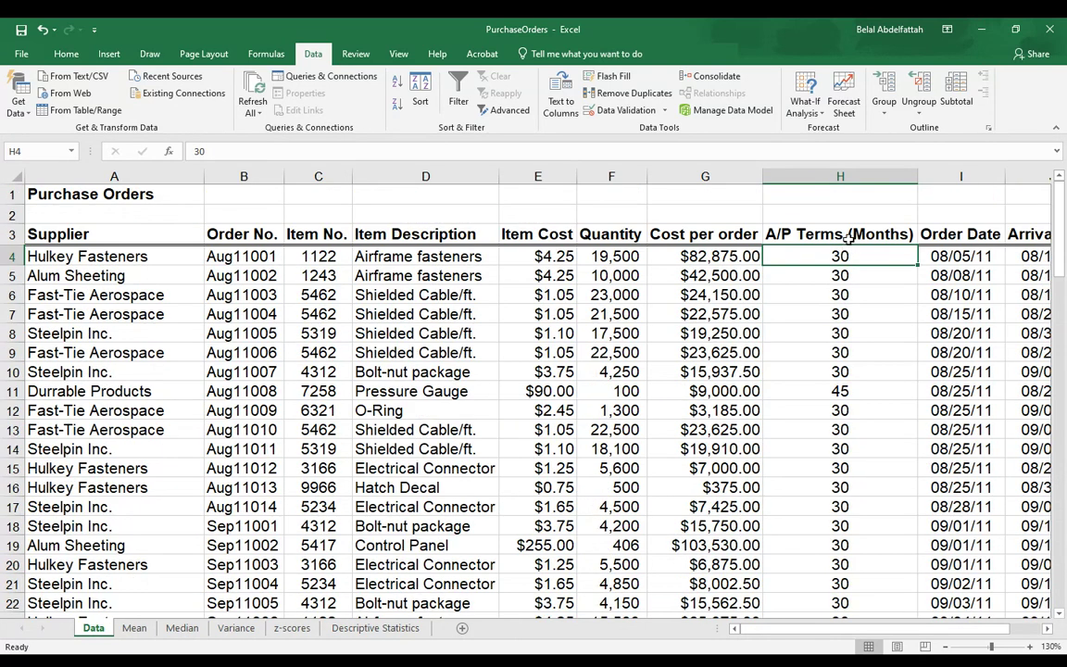
{"action": "left_click", "coordinate": [848, 237]}
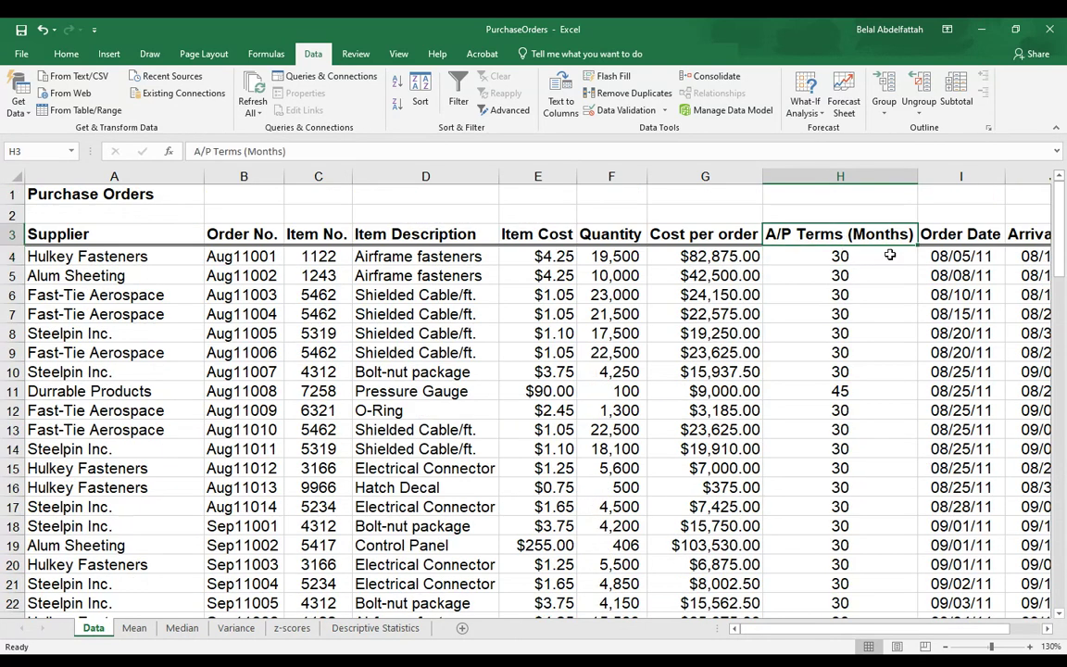
{"action": "left_click", "coordinate": [454, 85]}
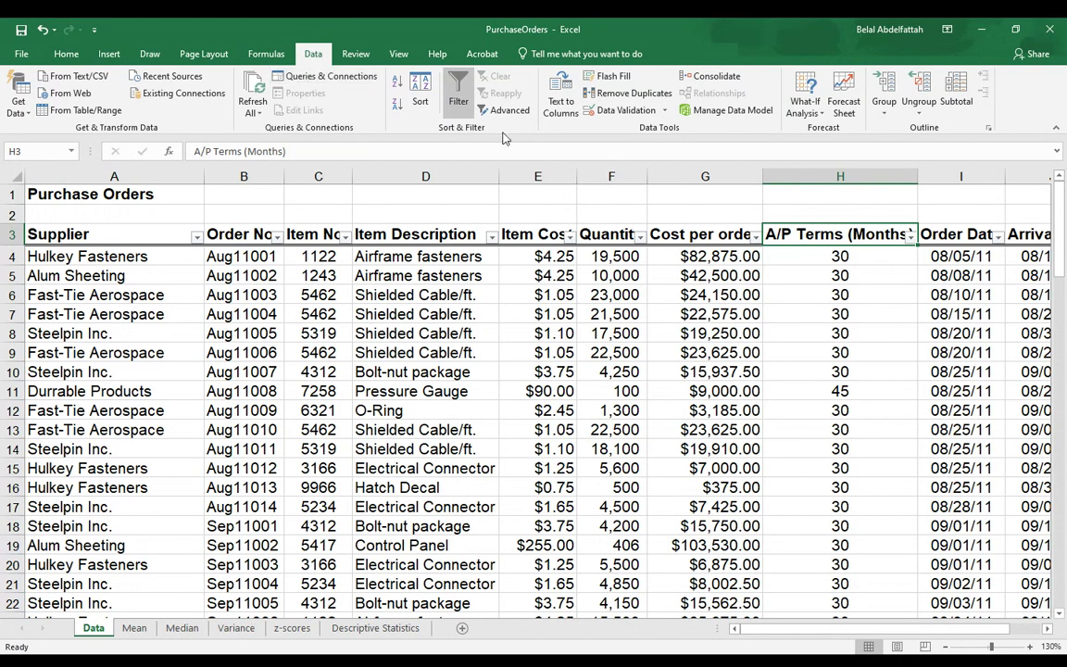
Examine the distinct values offered by the A/P Terms (Months) column filter without restricting any rows.
{"action": "left_click", "coordinate": [911, 237]}
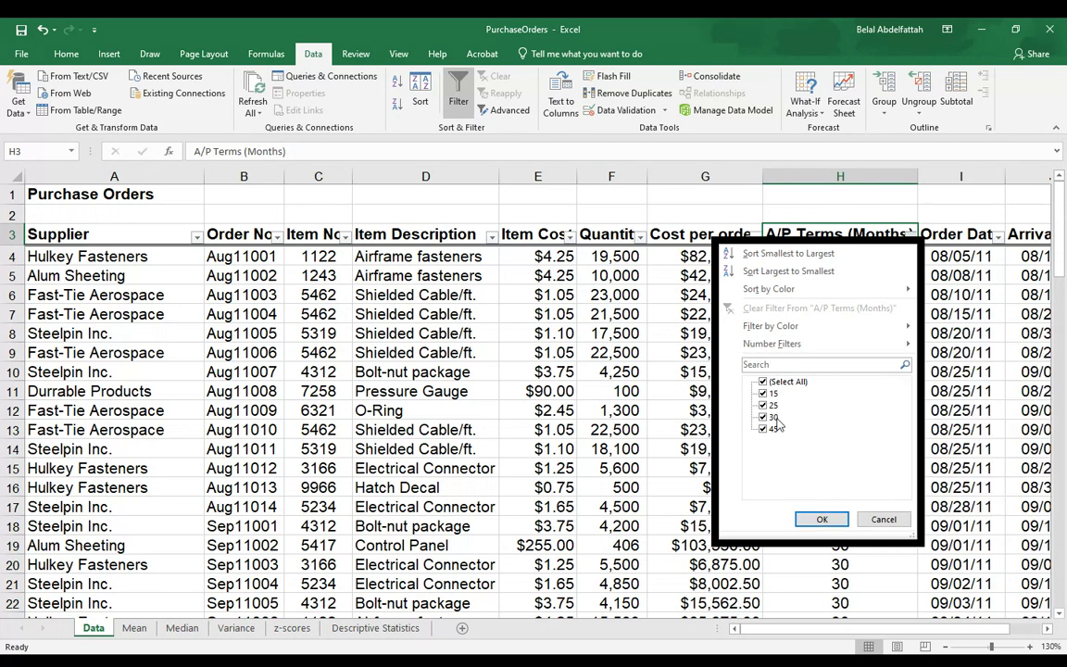
{"action": "left_click", "coordinate": [883, 519]}
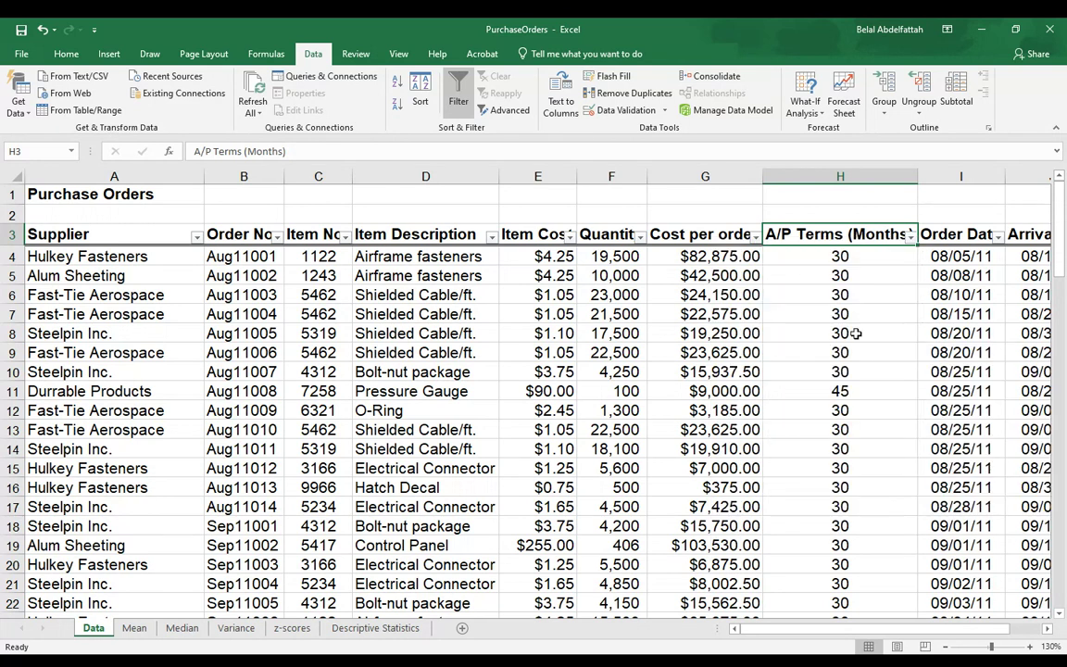
{"action": "left_click", "coordinate": [825, 254]}
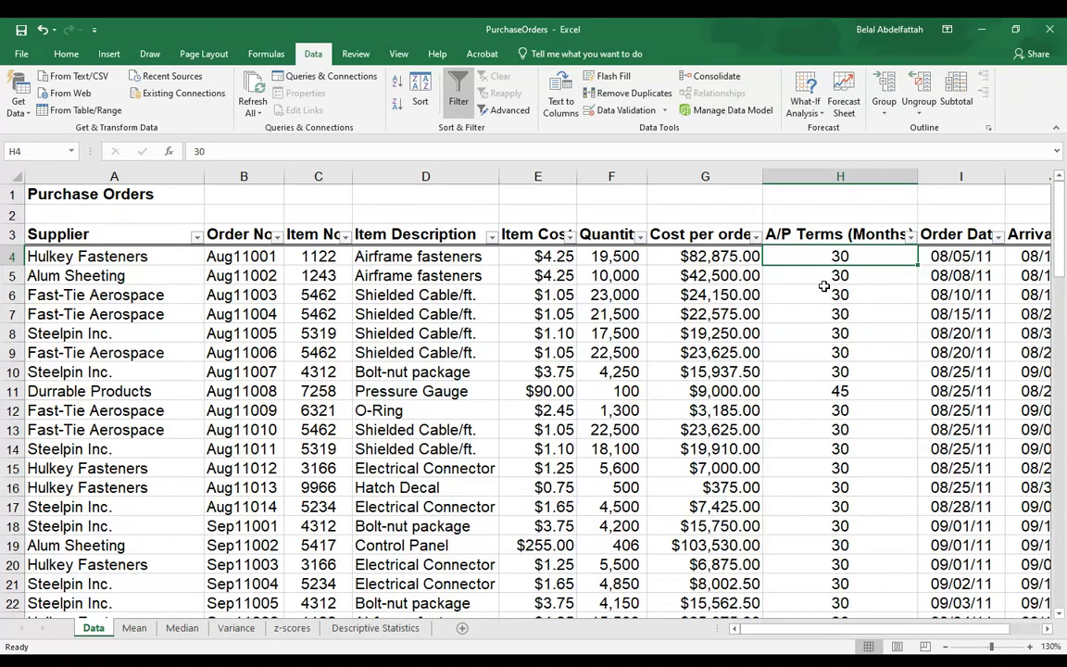
{"action": "left_click", "coordinate": [911, 236]}
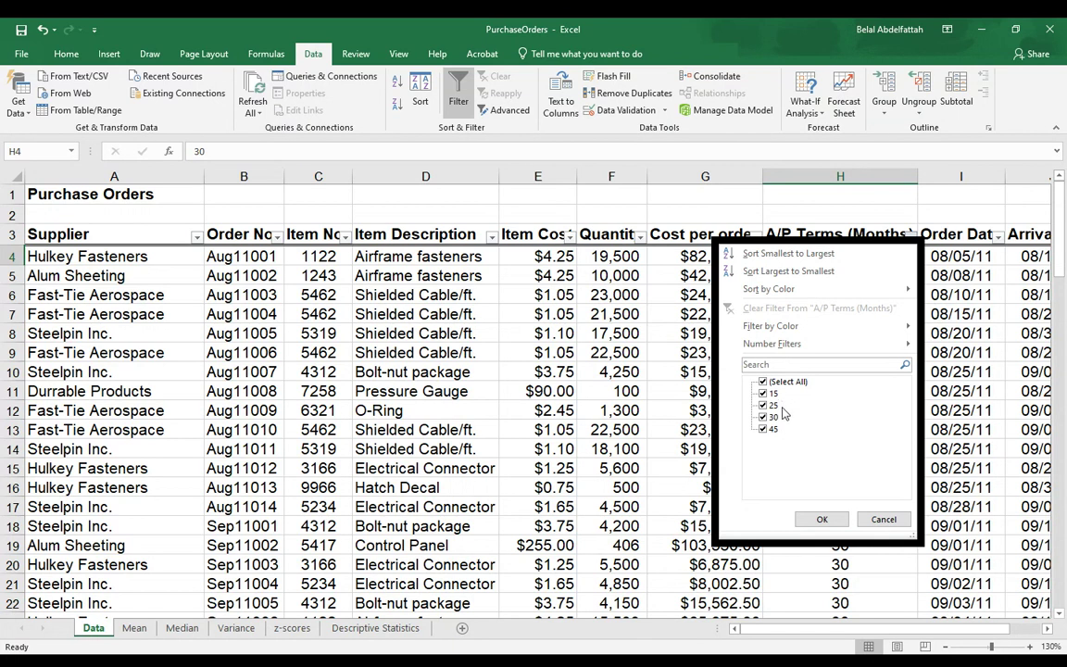
{"action": "left_click", "coordinate": [822, 519]}
{"action": "left_click", "coordinate": [809, 237]}
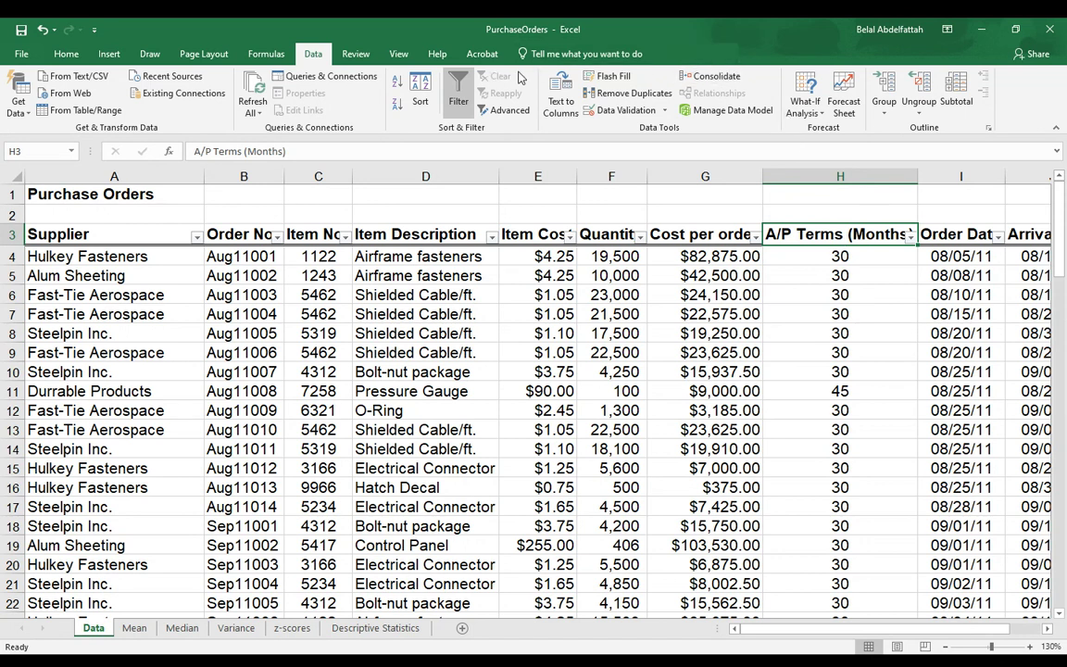
Enable the Analysis ToolPak and Analysis ToolPak - VBA Excel add-ins through the program options.
{"action": "left_click", "coordinate": [28, 56]}
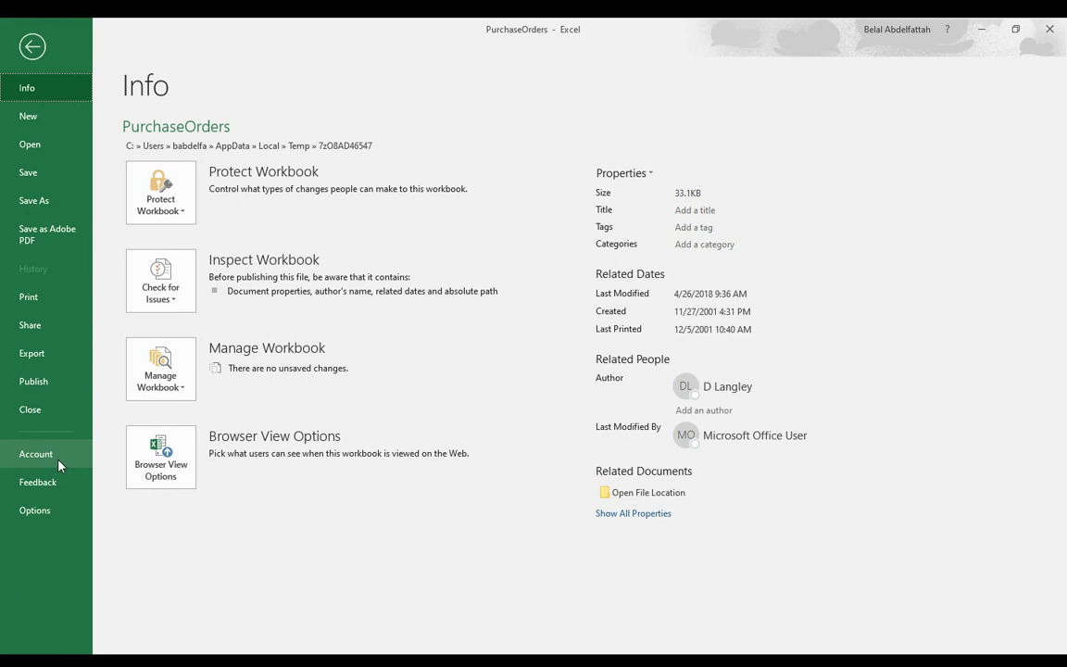
{"action": "left_click", "coordinate": [41, 511]}
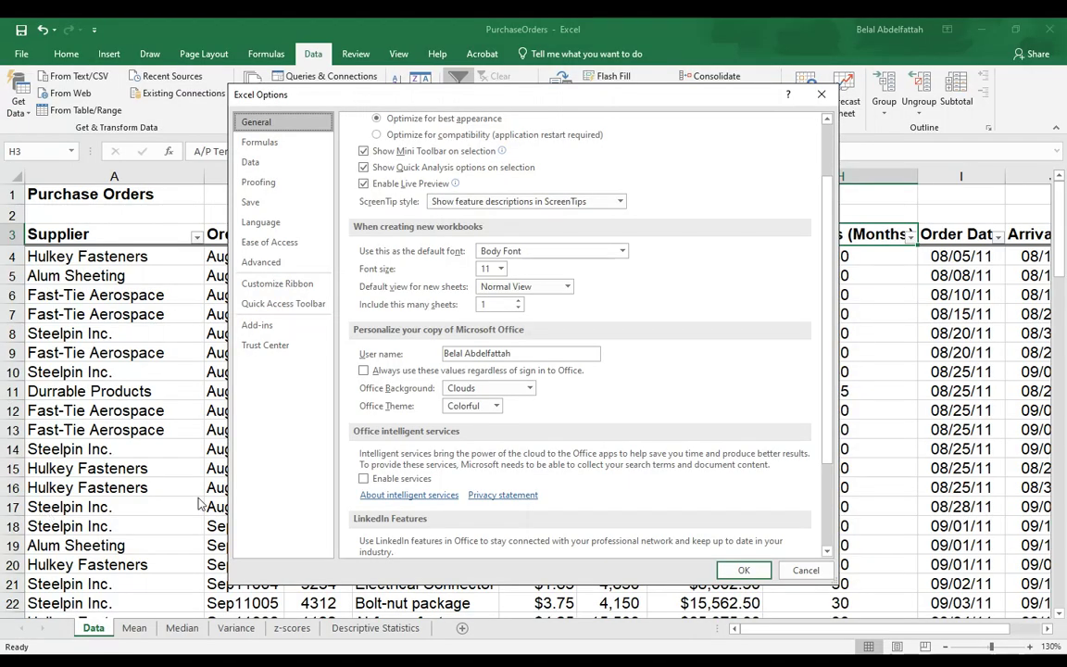
{"action": "mouse_move", "coordinate": [362, 96]}
{"action": "left_mouse_down"}
{"action": "mouse_move", "coordinate": [343, 90]}
{"action": "mouse_move", "coordinate": [379, 92]}
{"action": "left_mouse_up"}
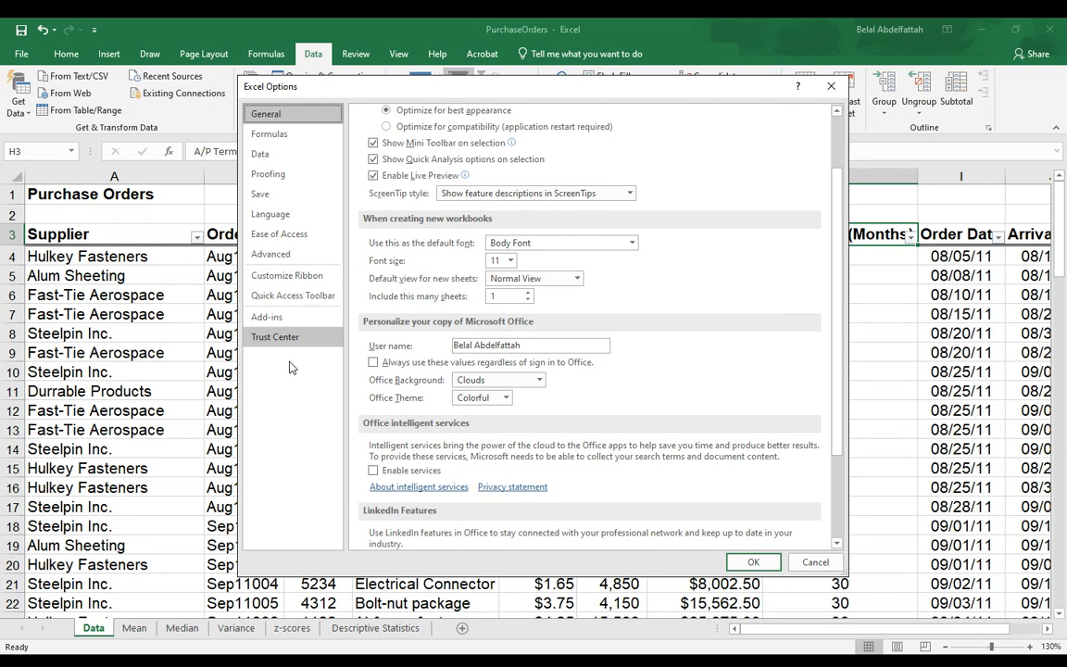
{"action": "left_click", "coordinate": [268, 317]}
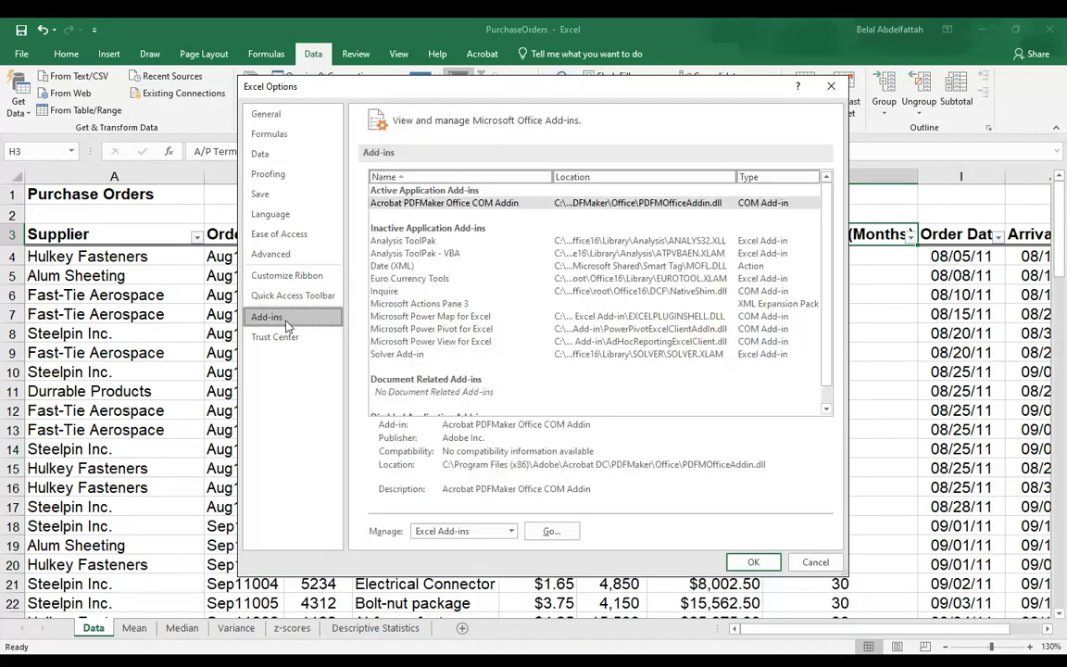
{"action": "left_click_drag", "start_coordinate": [588, 101], "coordinate": [567, 75]}
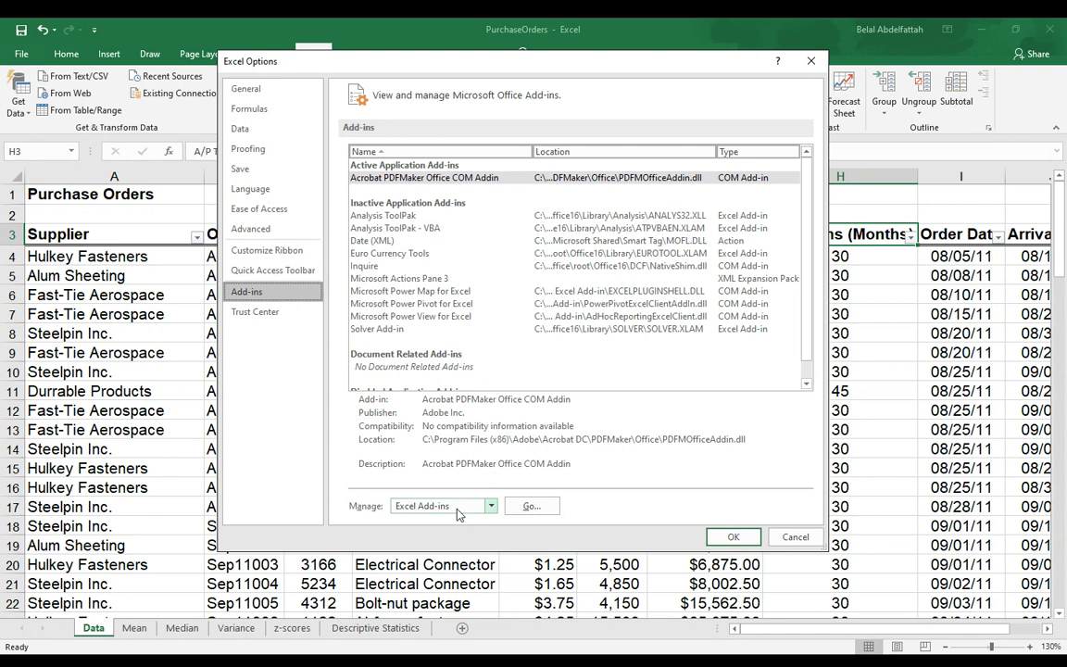
{"action": "left_click", "coordinate": [493, 509]}
{"action": "left_click", "coordinate": [492, 508]}
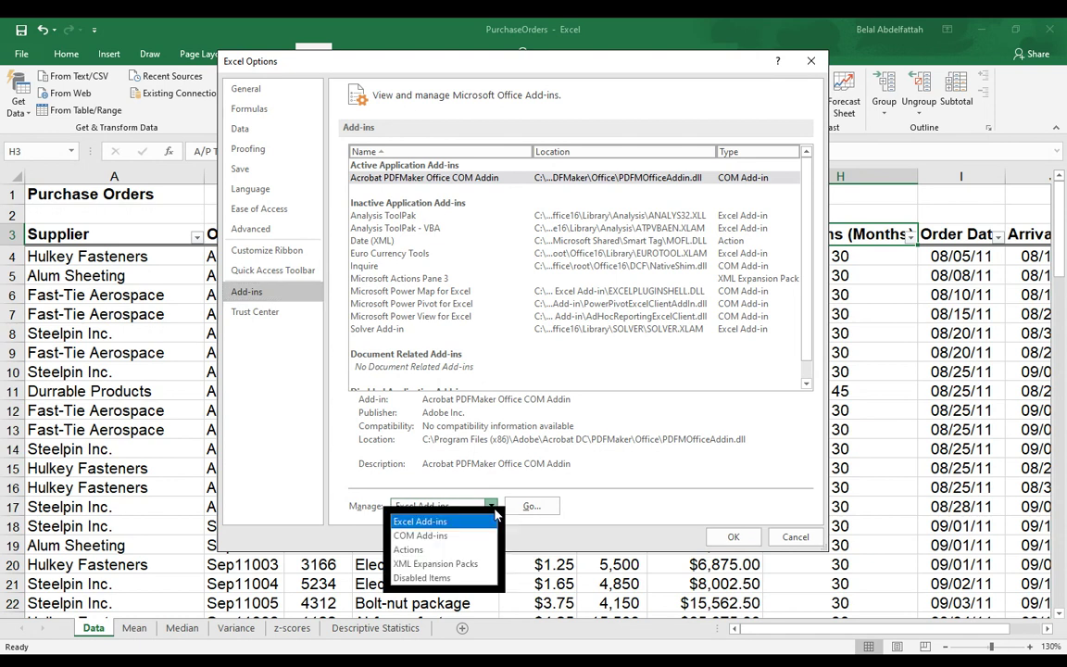
{"action": "left_click", "coordinate": [428, 524]}
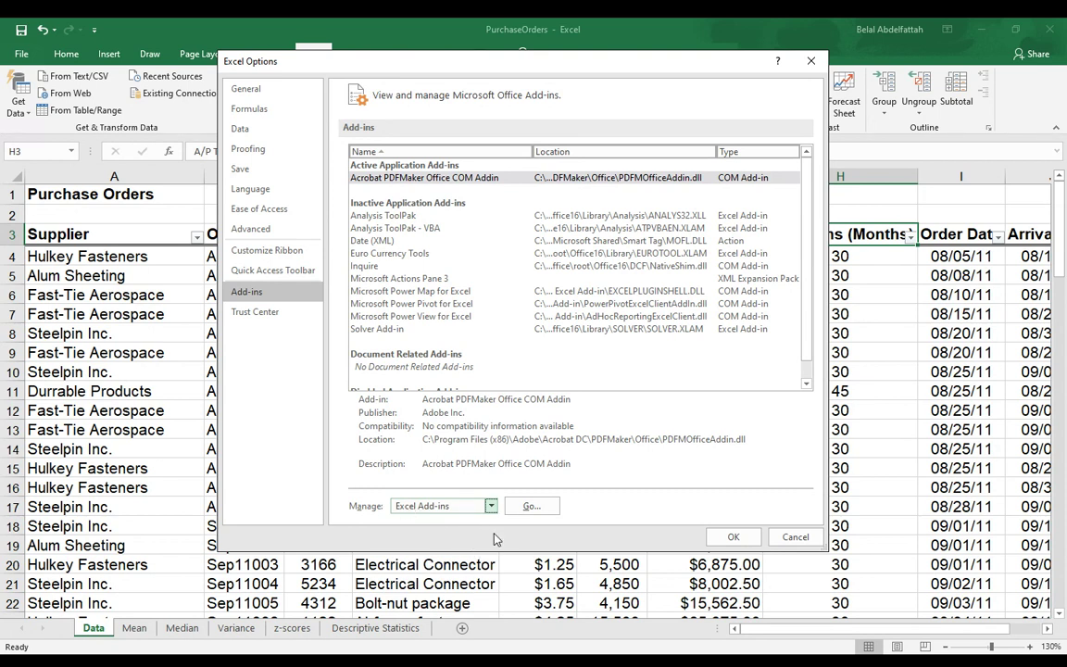
{"action": "left_click", "coordinate": [532, 506]}
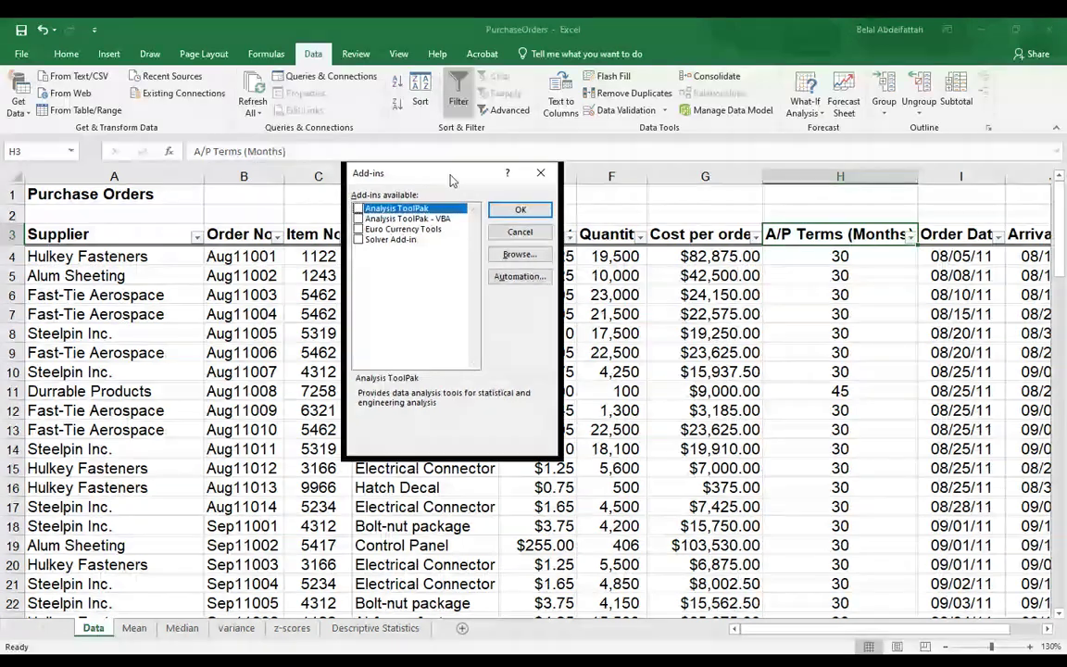
{"action": "left_click_drag", "start_coordinate": [452, 179], "coordinate": [494, 191]}
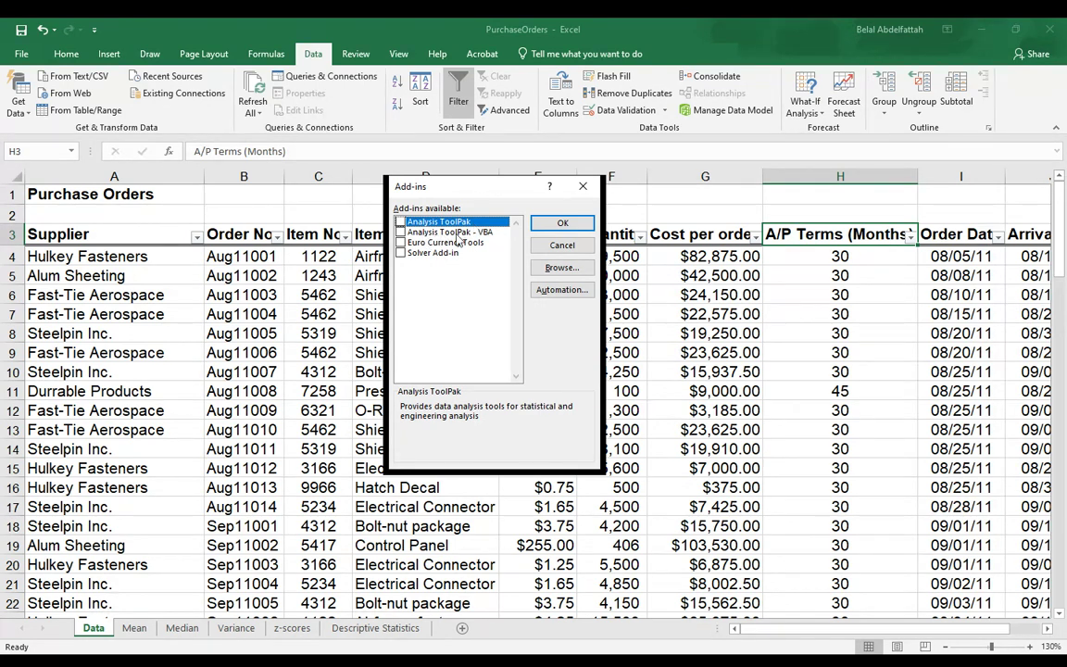
{"action": "left_click", "coordinate": [401, 232]}
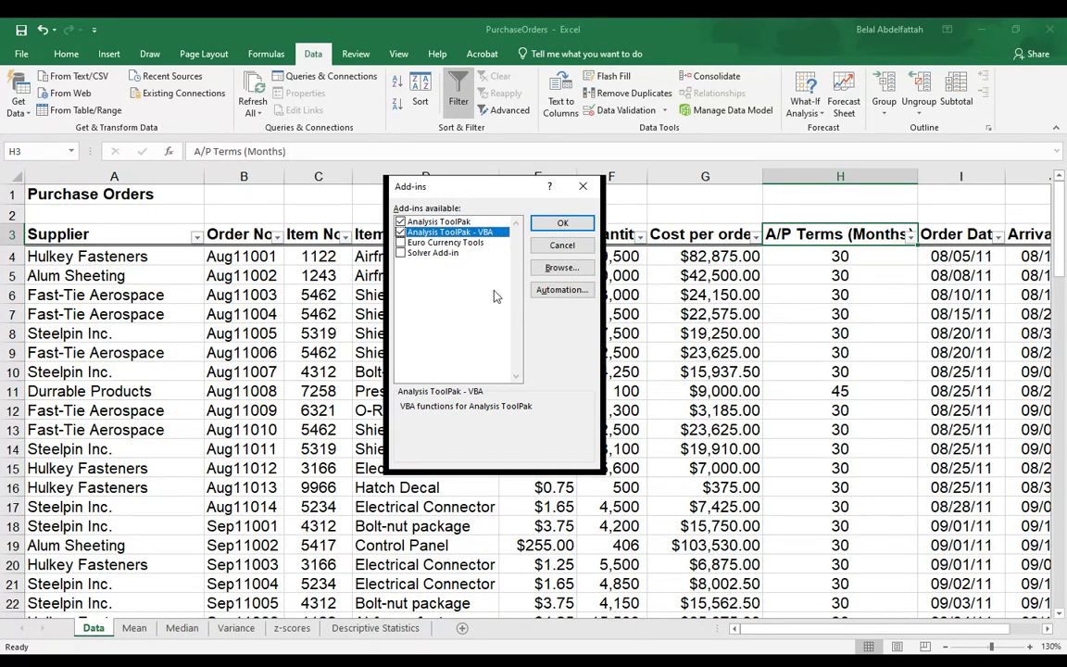
{"action": "left_click", "coordinate": [567, 224]}
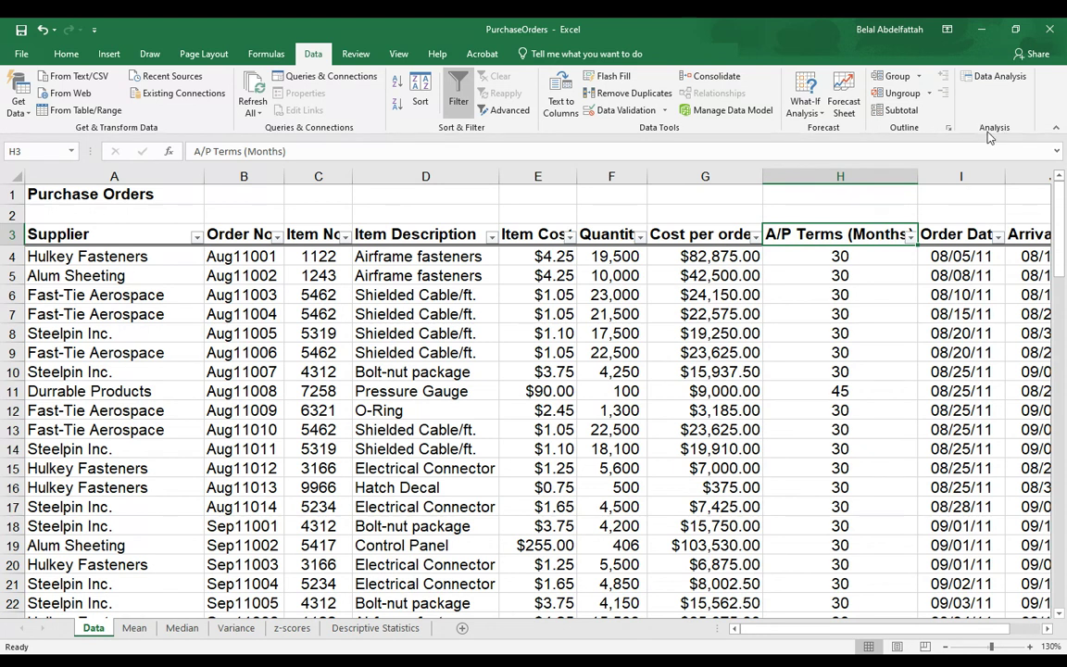
Examine the Data Analysis tools and the input, bin range and output options of the Histogram tool, leaving without running it.
{"action": "left_click", "coordinate": [996, 79]}
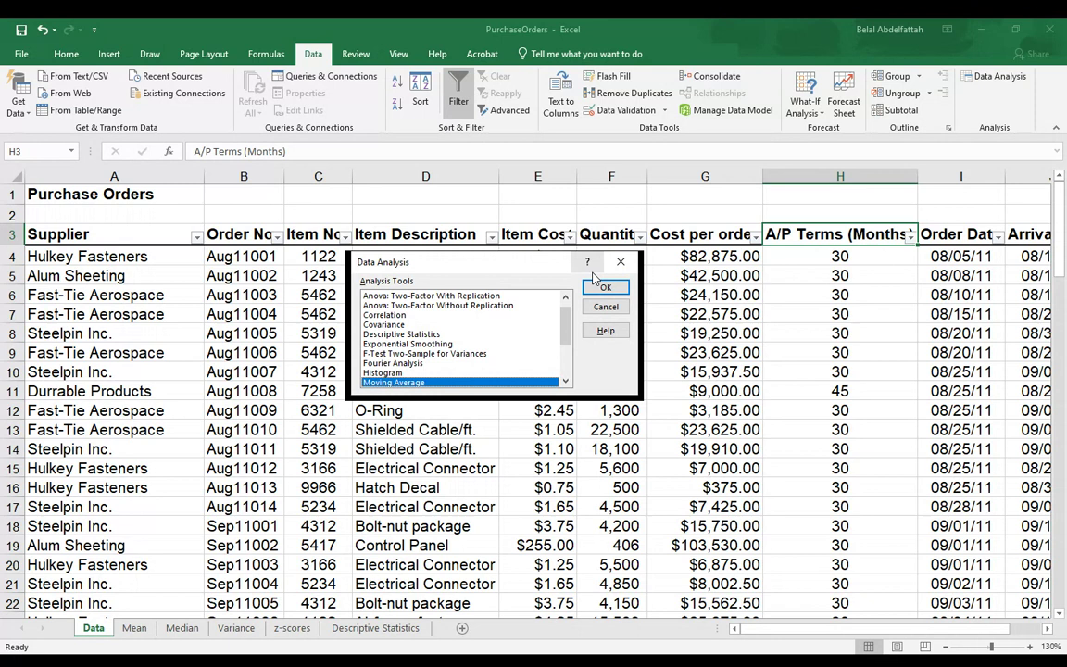
{"action": "left_click_drag", "start_coordinate": [531, 264], "coordinate": [519, 189]}
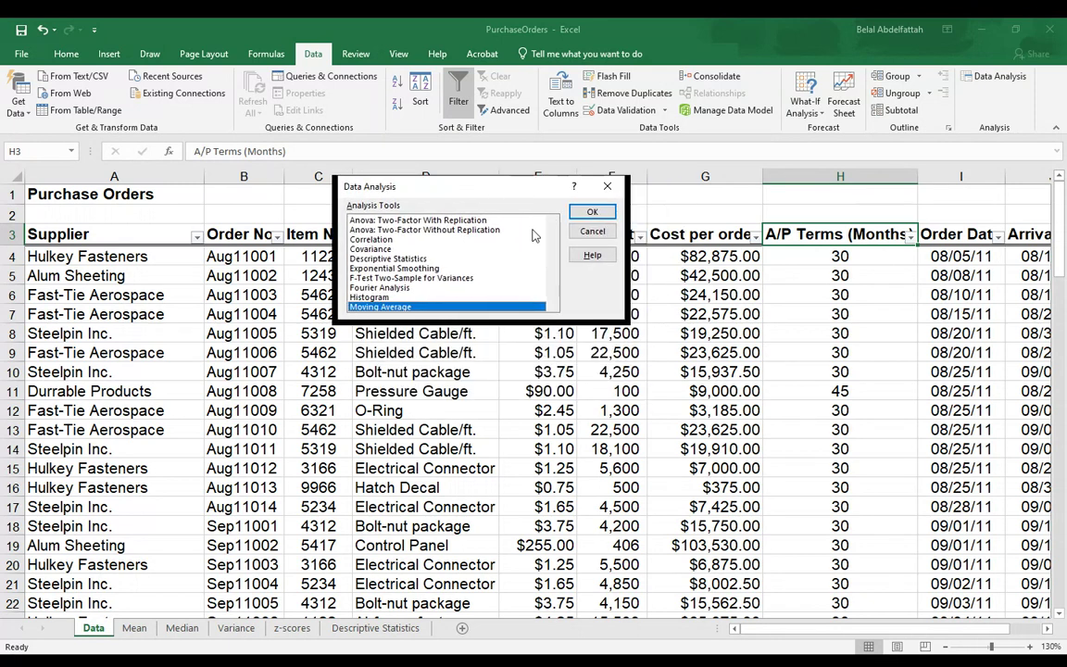
{"action": "mouse_move", "coordinate": [557, 245]}
{"action": "left_mouse_down"}
{"action": "mouse_move", "coordinate": [556, 270]}
{"action": "mouse_move", "coordinate": [549, 227]}
{"action": "left_mouse_up"}
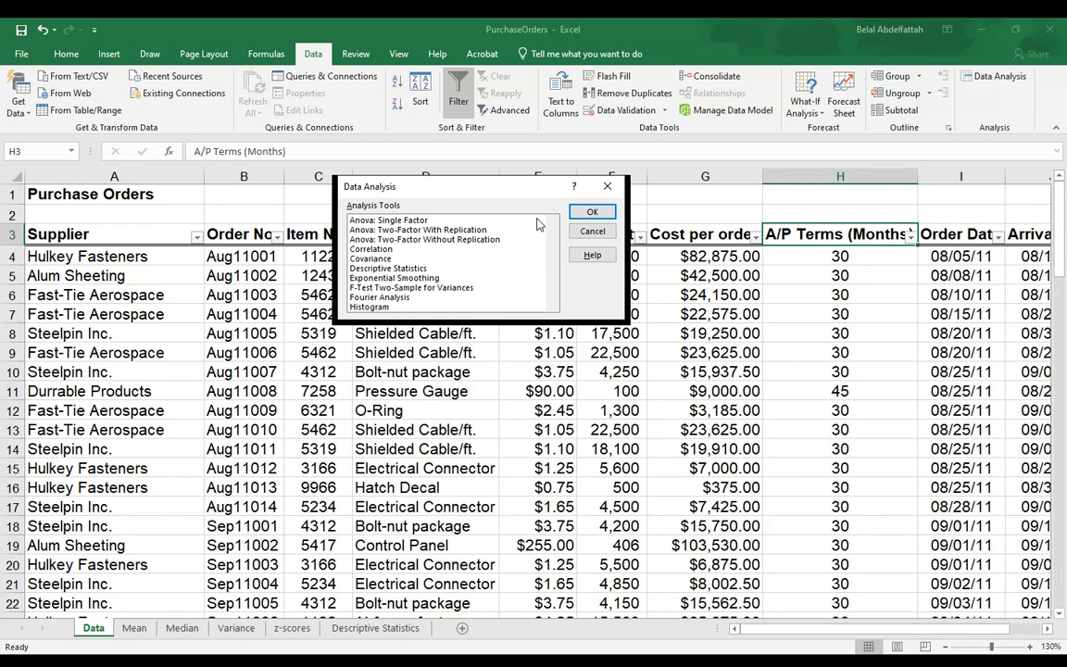
{"action": "scroll", "coordinate": [426, 264], "scroll_direction": "down", "scroll_amount": 1}
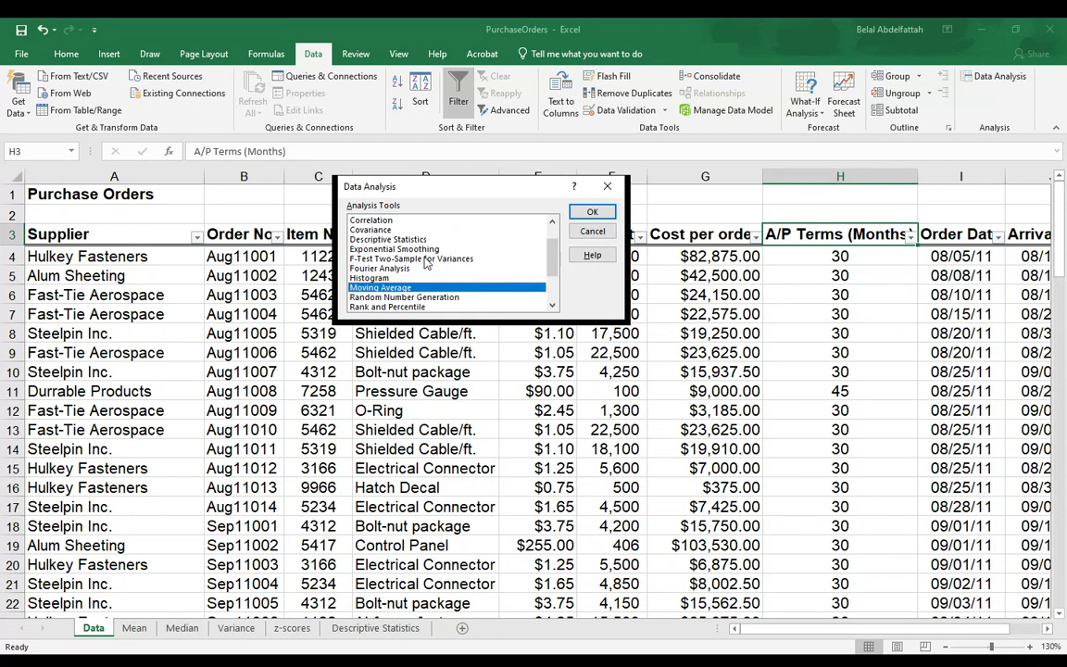
{"action": "left_click", "coordinate": [426, 278]}
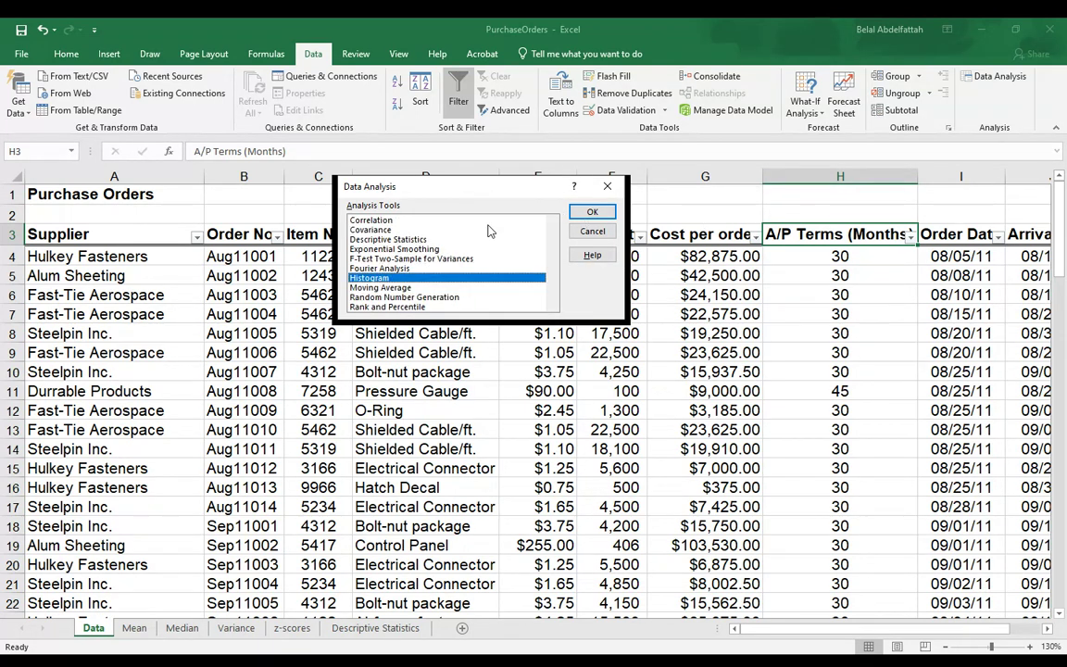
{"action": "left_click", "coordinate": [592, 212]}
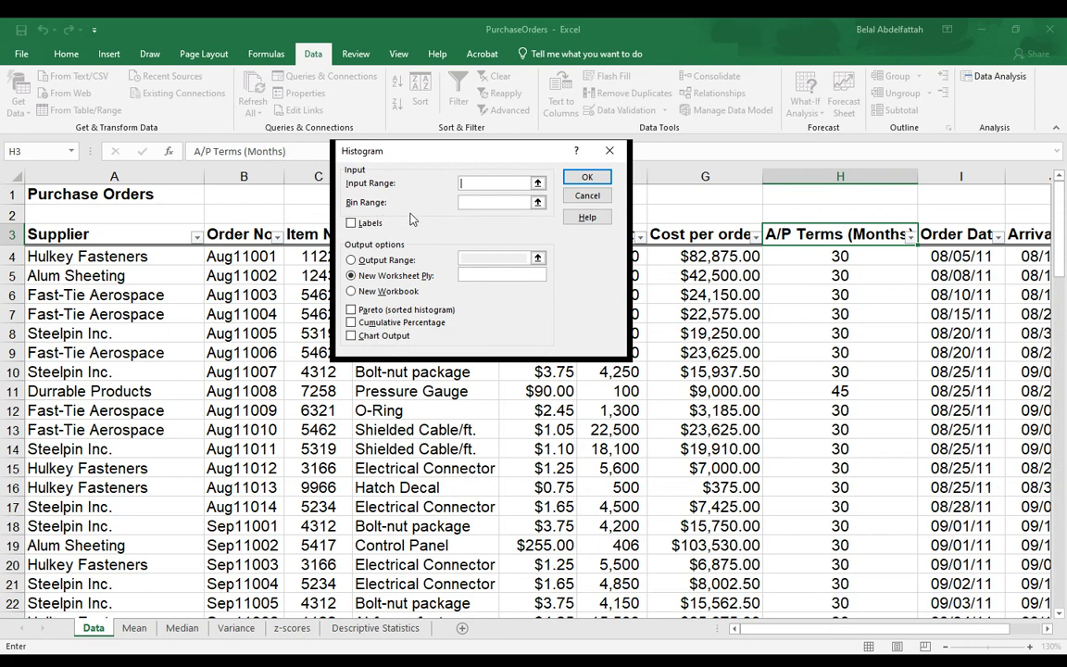
{"action": "left_click", "coordinate": [588, 196]}
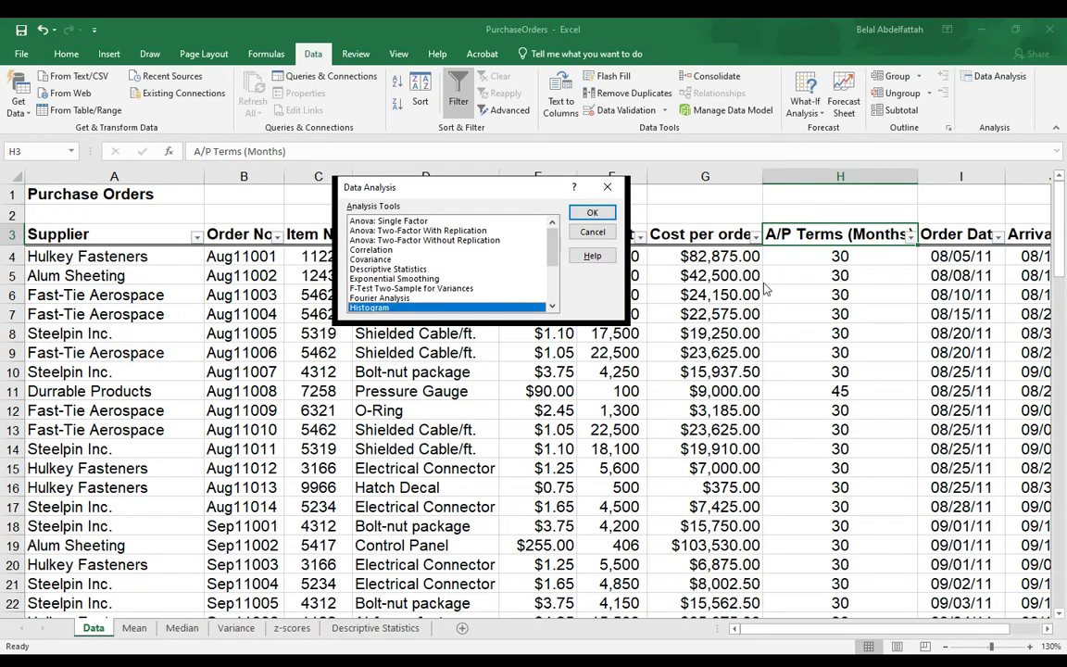
{"action": "left_click", "coordinate": [592, 232]}
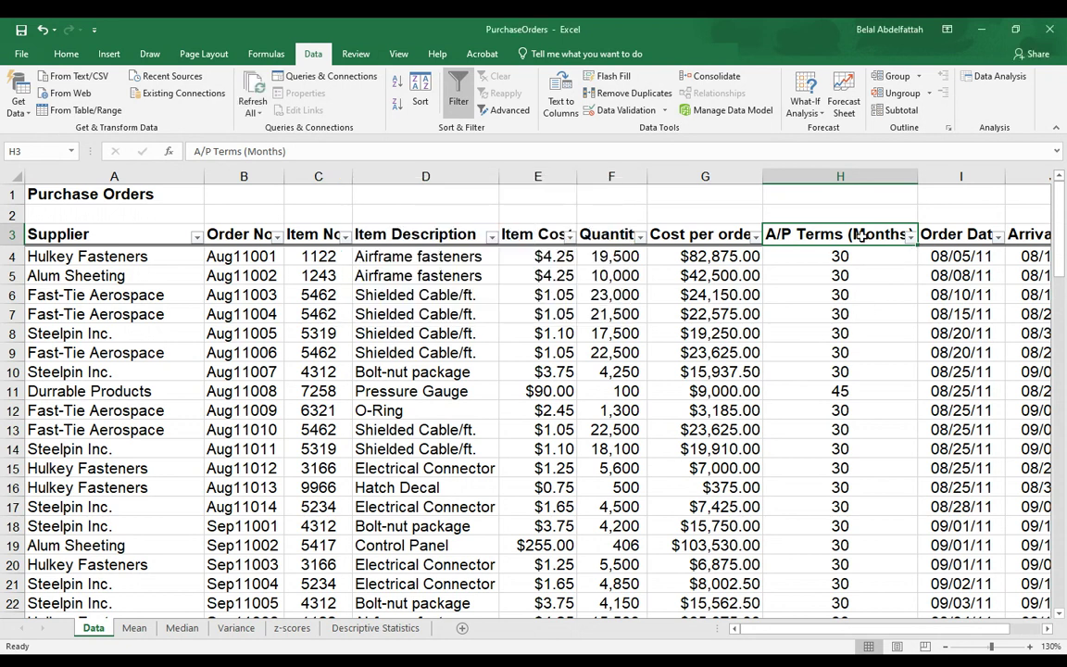
Check the A/P Terms (Months) filter values, then copy that column's header and data from H3 to H97.
{"action": "left_click", "coordinate": [910, 236]}
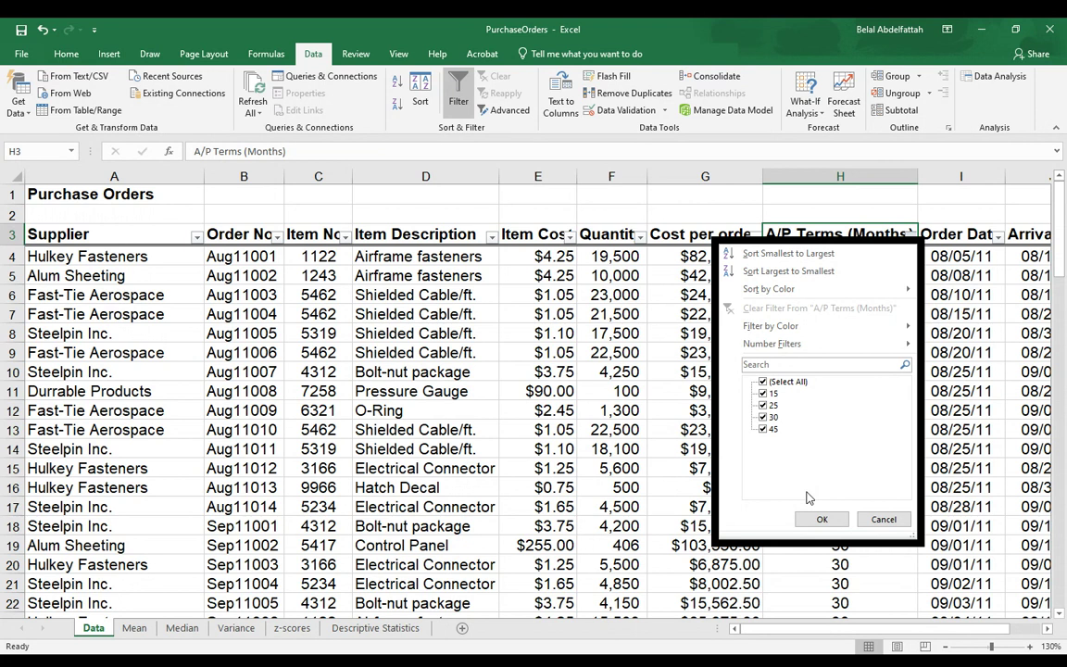
{"action": "left_click", "coordinate": [884, 519]}
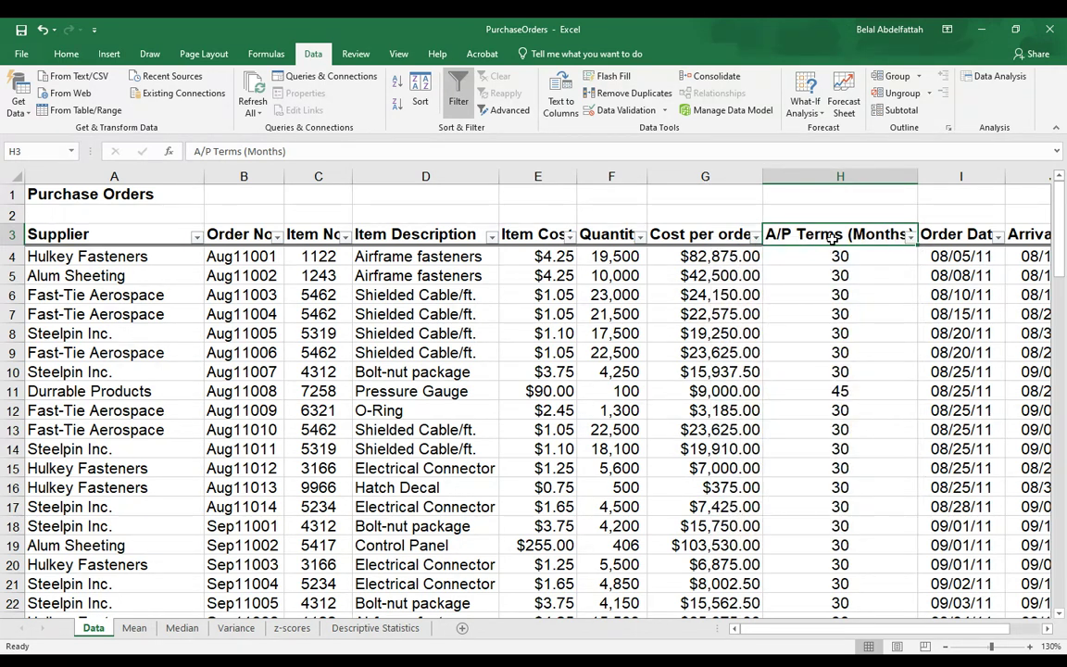
{"action": "key", "text": "ctrl+shift+Down"}
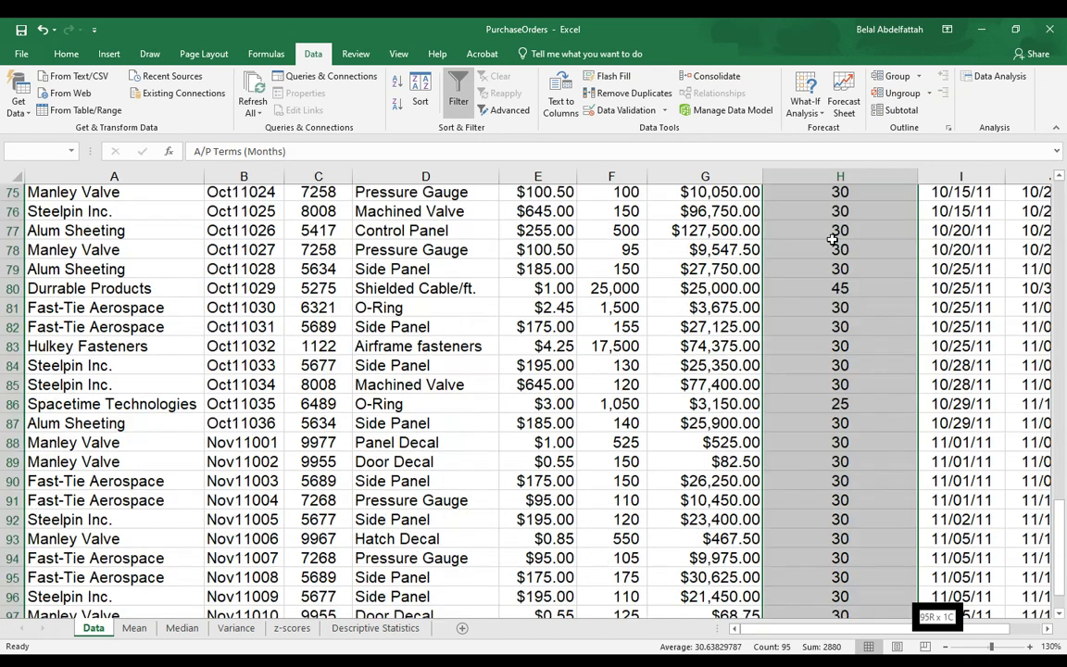
{"action": "key", "text": "ctrl+c"}
{"action": "scroll", "coordinate": [861, 281], "scroll_direction": "down", "scroll_amount": 5}
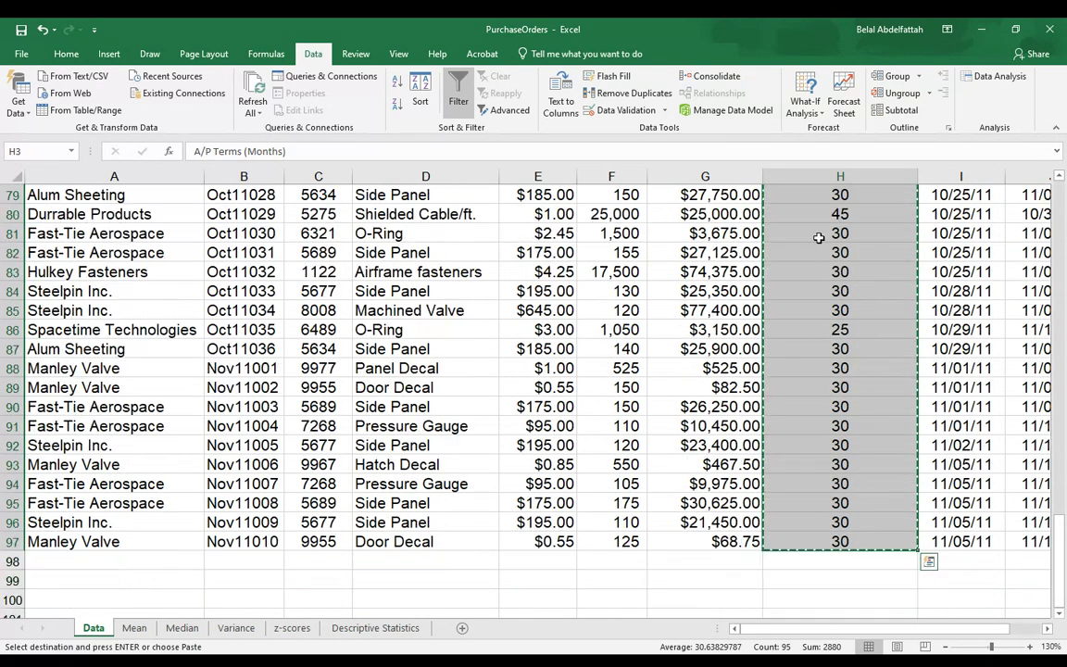
Paste the copied A/P Terms (Months) column at A100 and remove its duplicate values, treating the first row as a header.
{"action": "left_click", "coordinate": [75, 367]}
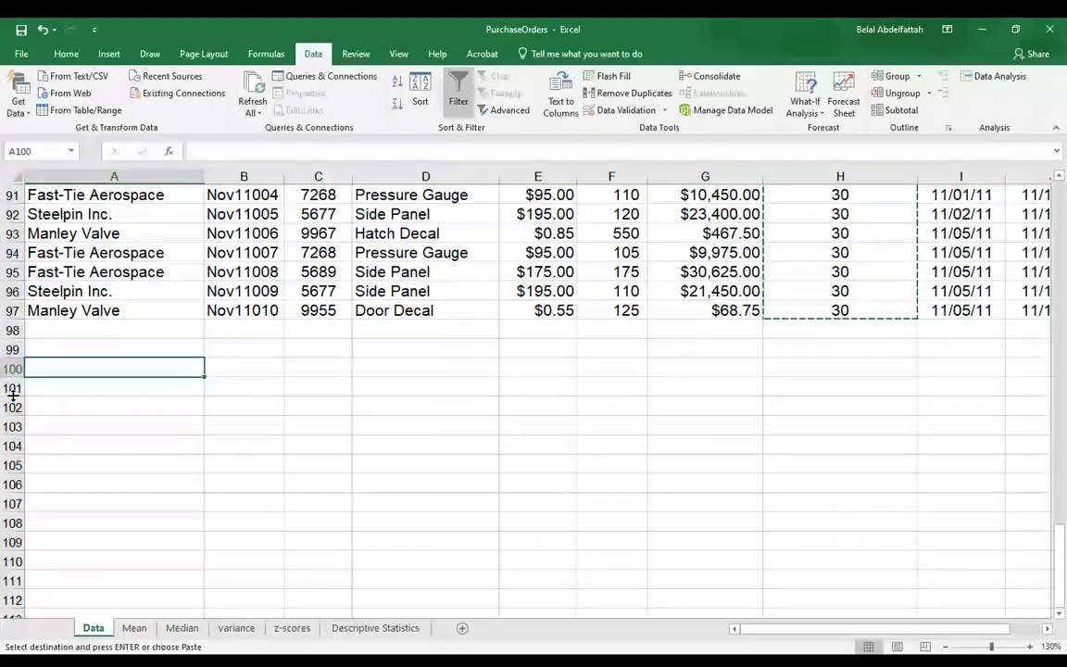
{"action": "key", "text": "ctrl+v"}
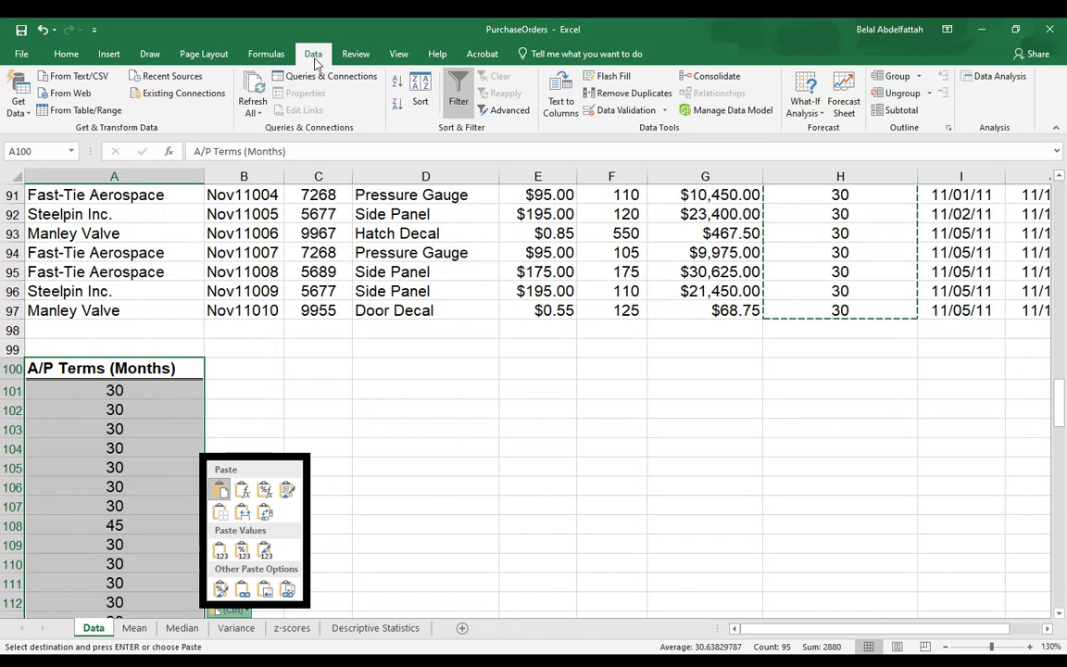
{"action": "left_click", "coordinate": [612, 93]}
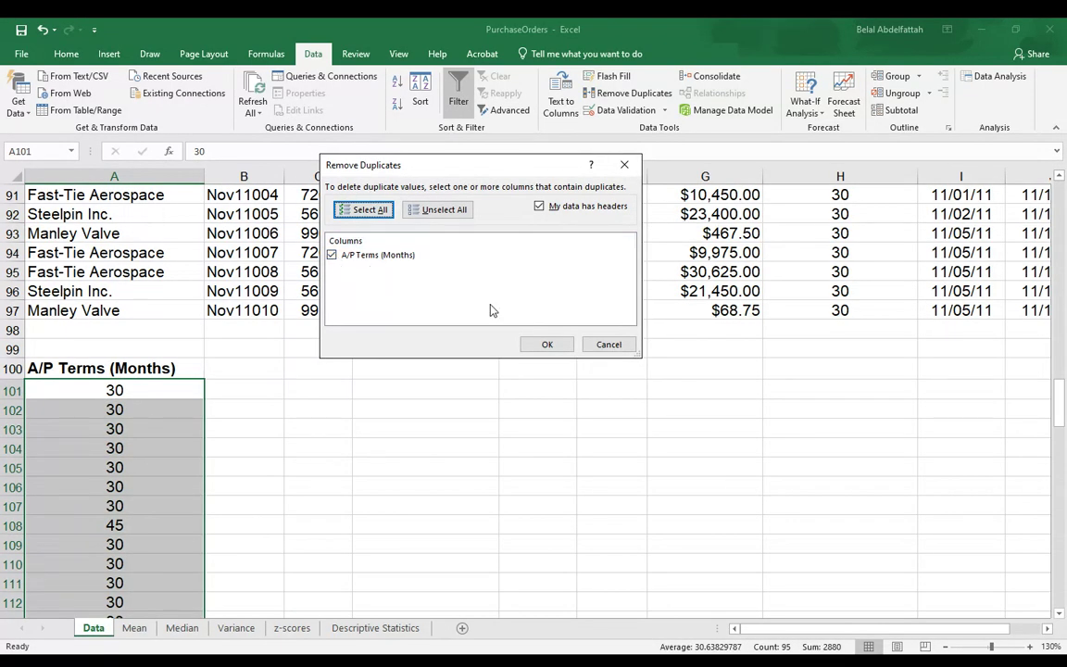
{"action": "left_click", "coordinate": [541, 344]}
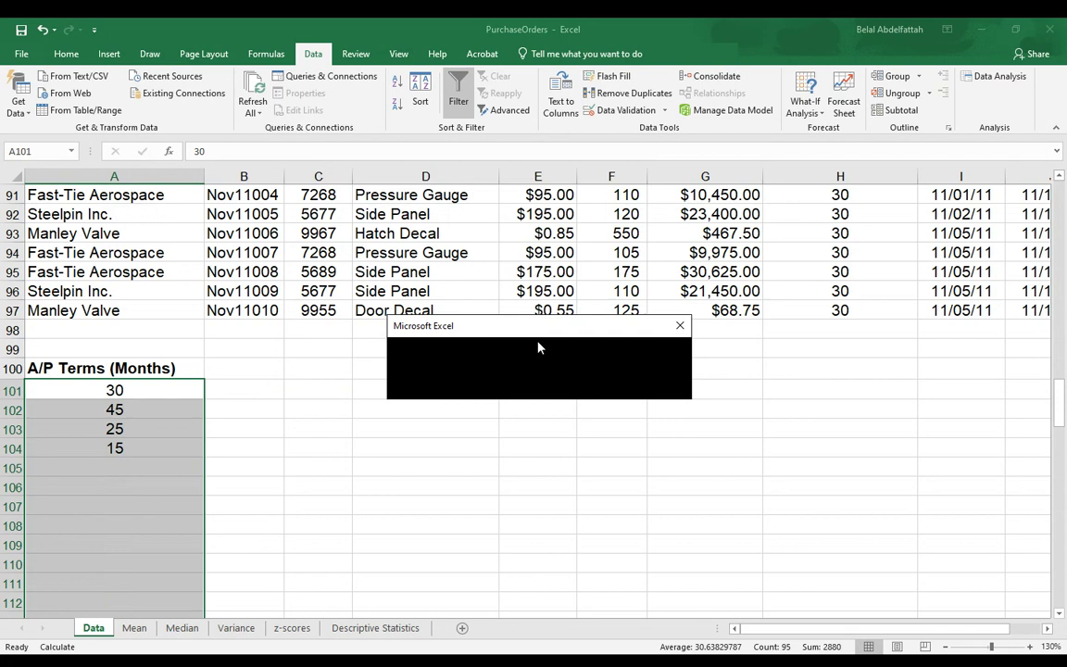
{"action": "left_click", "coordinate": [538, 387]}
{"action": "left_click", "coordinate": [342, 390]}
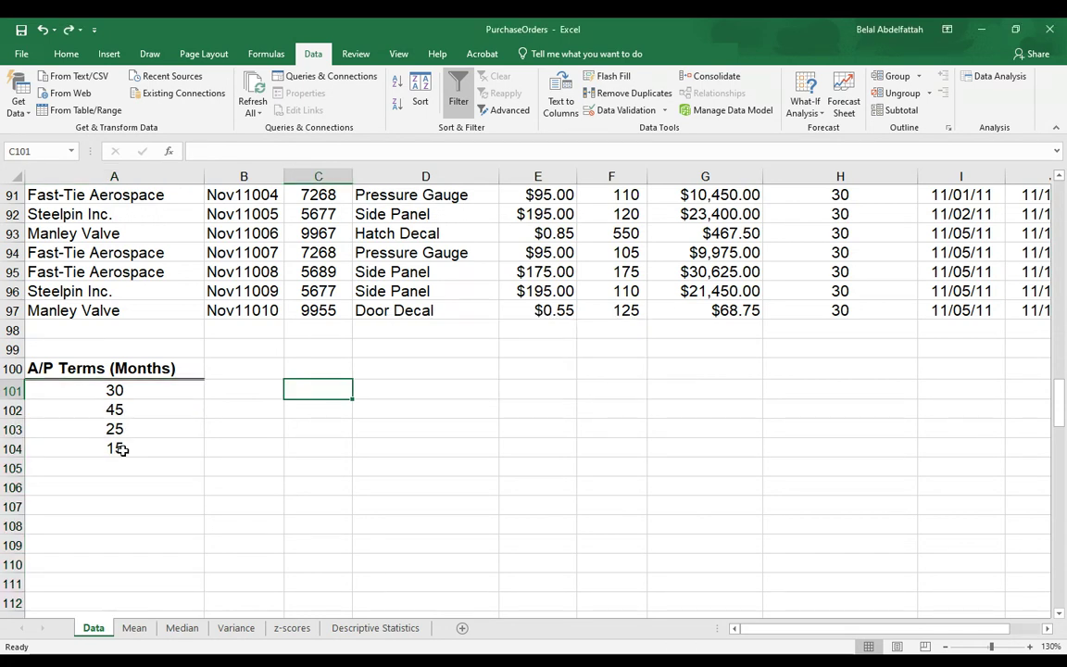
Enter the distinct terms in ascending order, 15, 25, 30 and 45, in cells B101 to B104.
{"action": "left_click", "coordinate": [251, 389]}
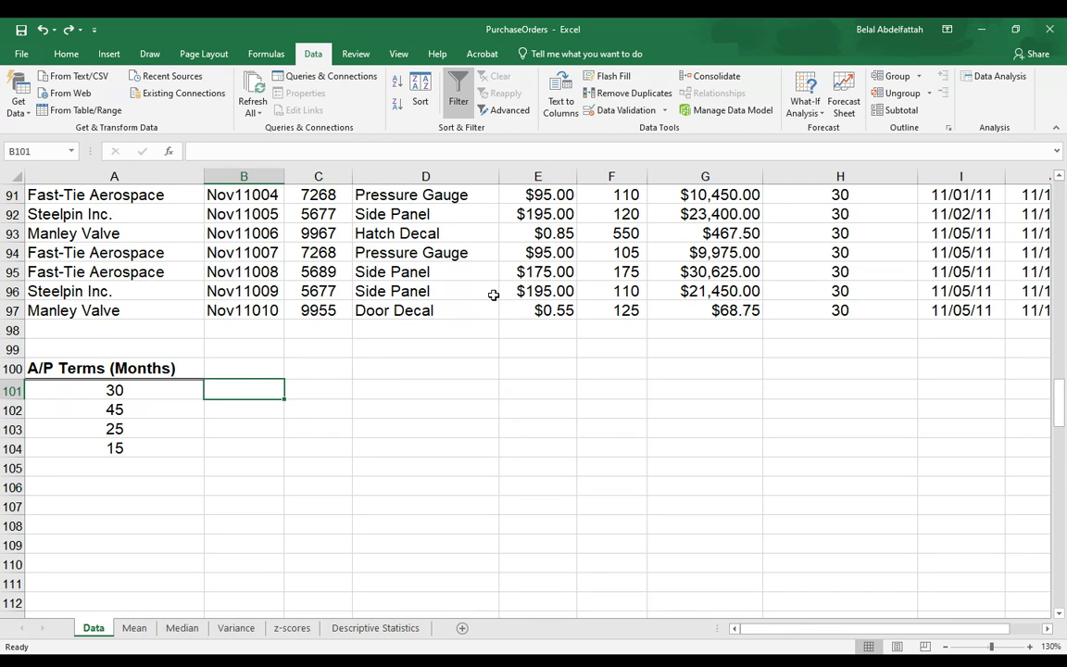
{"action": "type", "text": "15"}
{"action": "key", "text": "Return"}
{"action": "type", "text": "25"}
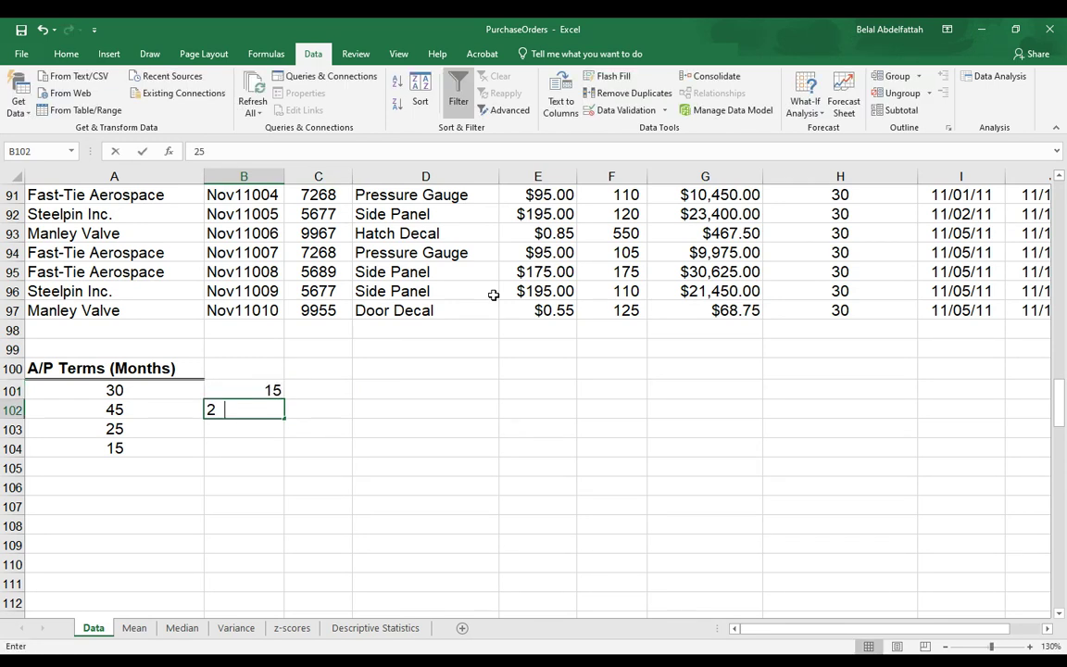
{"action": "key", "text": "Return"}
{"action": "type", "text": "30"}
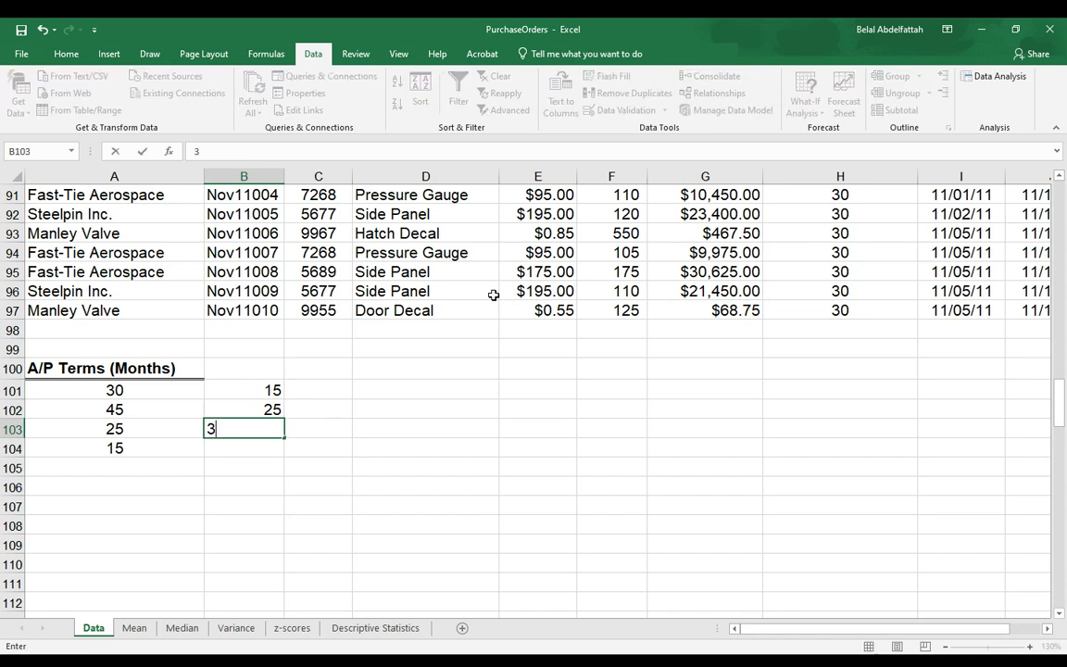
{"action": "key", "text": "Return"}
{"action": "type", "text": "45"}
Move the ordered values from B101:B104 over the unsorted ones in A101:A104, leaving column B empty.
{"action": "key", "text": "Up"}
{"action": "key", "text": "Up"}
{"action": "key", "text": "Up"}
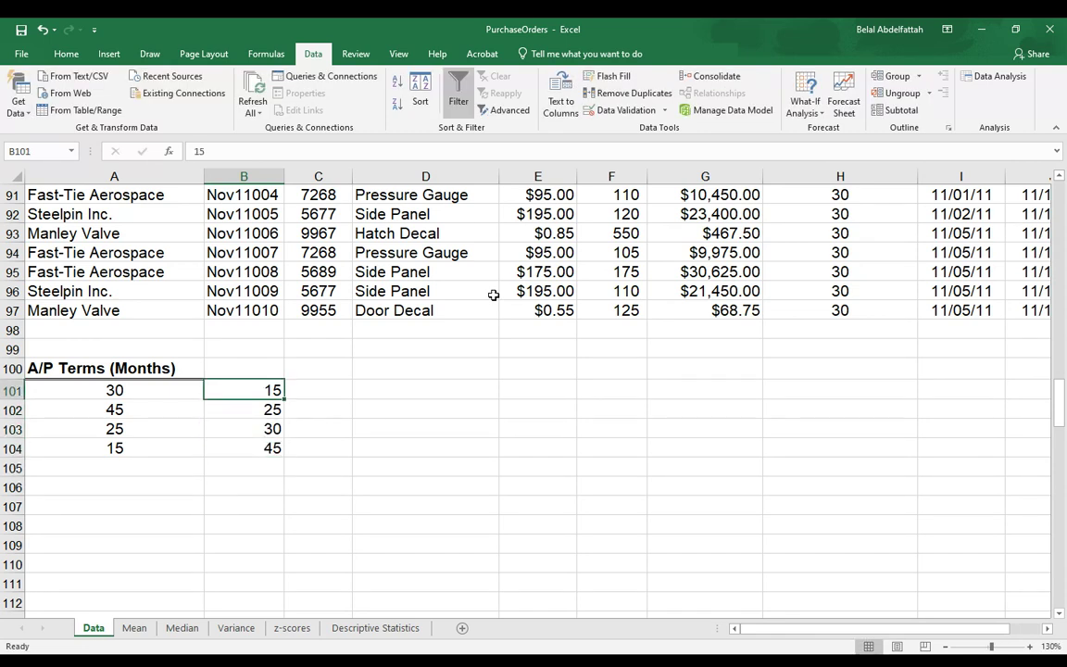
{"action": "key", "text": "shift+Down"}
{"action": "key", "text": "shift+Down"}
{"action": "key", "text": "shift+Down"}
{"action": "key", "text": "ctrl+c"}
{"action": "key", "text": "Left"}
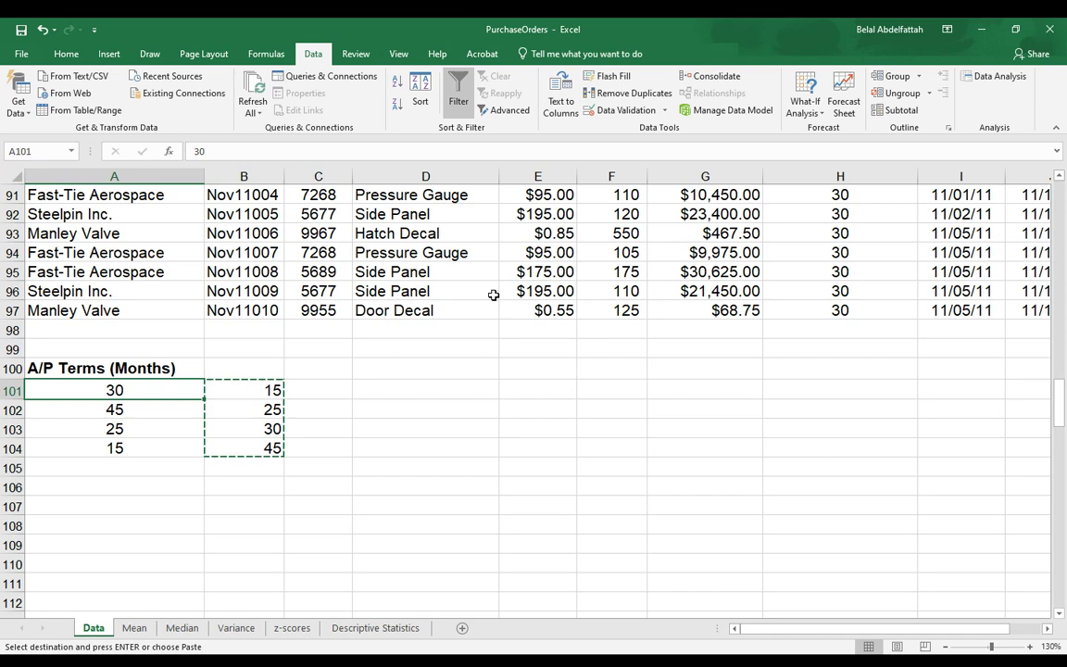
{"action": "key", "text": "ctrl+v"}
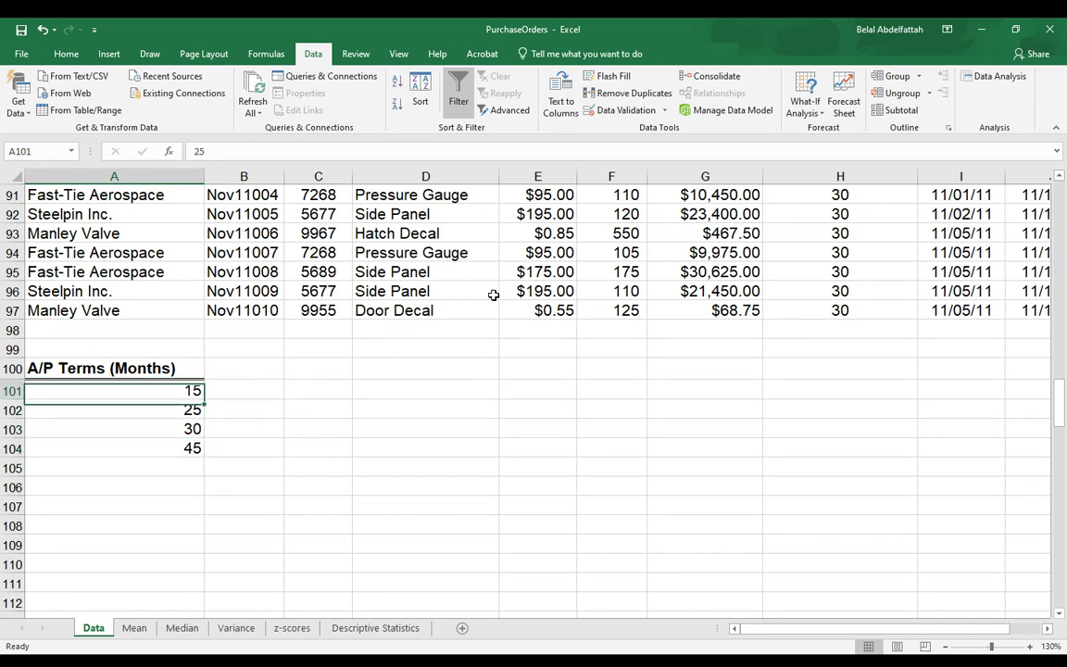
{"action": "key", "text": "Right"}
{"action": "key", "text": "Left"}
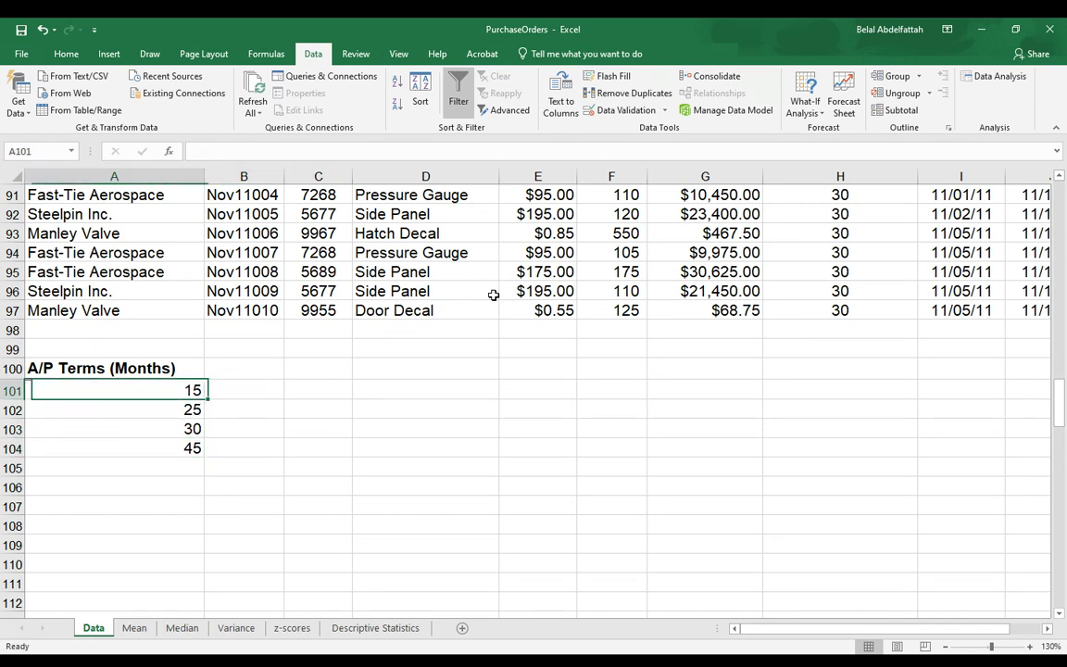
Examine the ordered bin values in A101:A104 one by one.
{"action": "key", "text": "Down"}
{"action": "key", "text": "Down"}
{"action": "key", "text": "Down"}
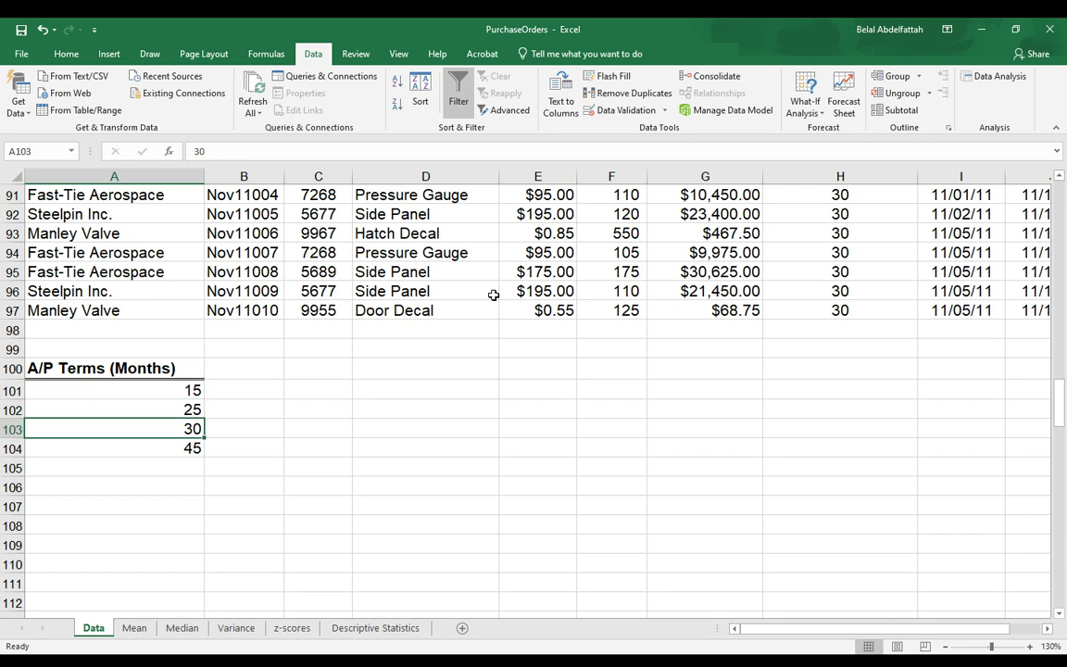
{"action": "key", "text": "Up"}
{"action": "key", "text": "Up"}
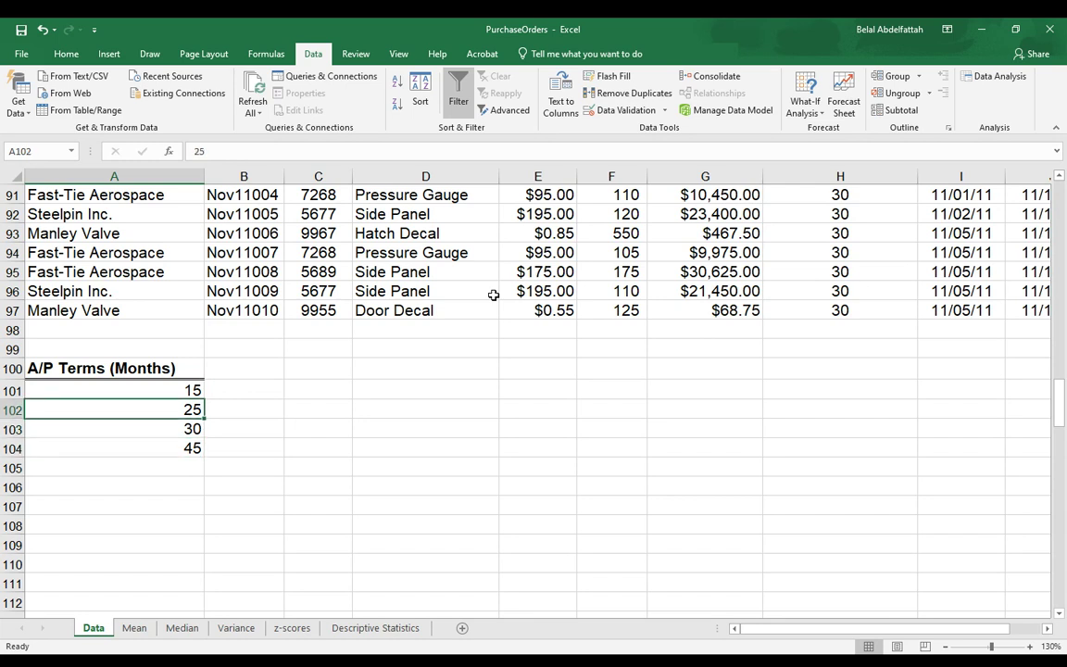
{"action": "key", "text": "Up"}
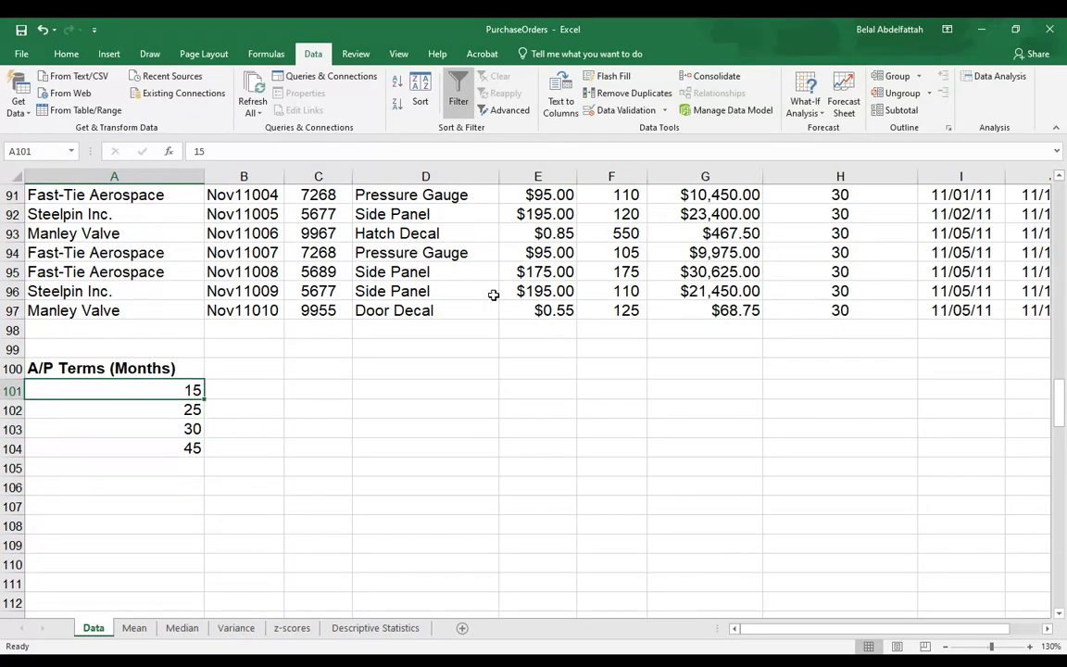
{"action": "key", "text": "Right"}
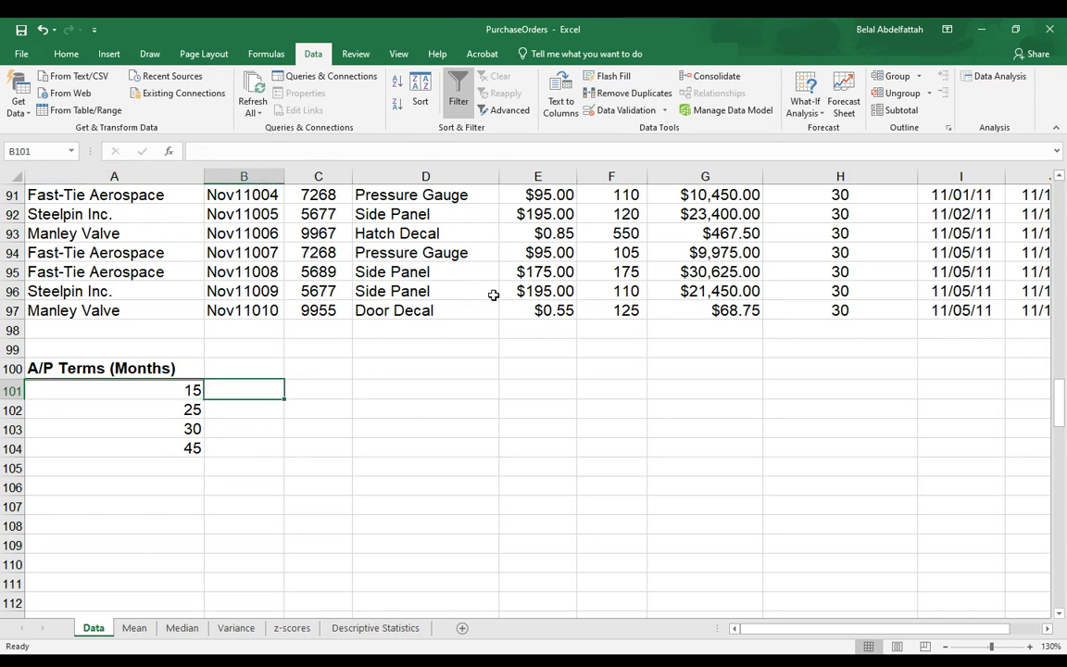
{"action": "key", "text": "Up"}
{"action": "key", "text": "Down"}
{"action": "left_click", "coordinate": [1008, 82]}
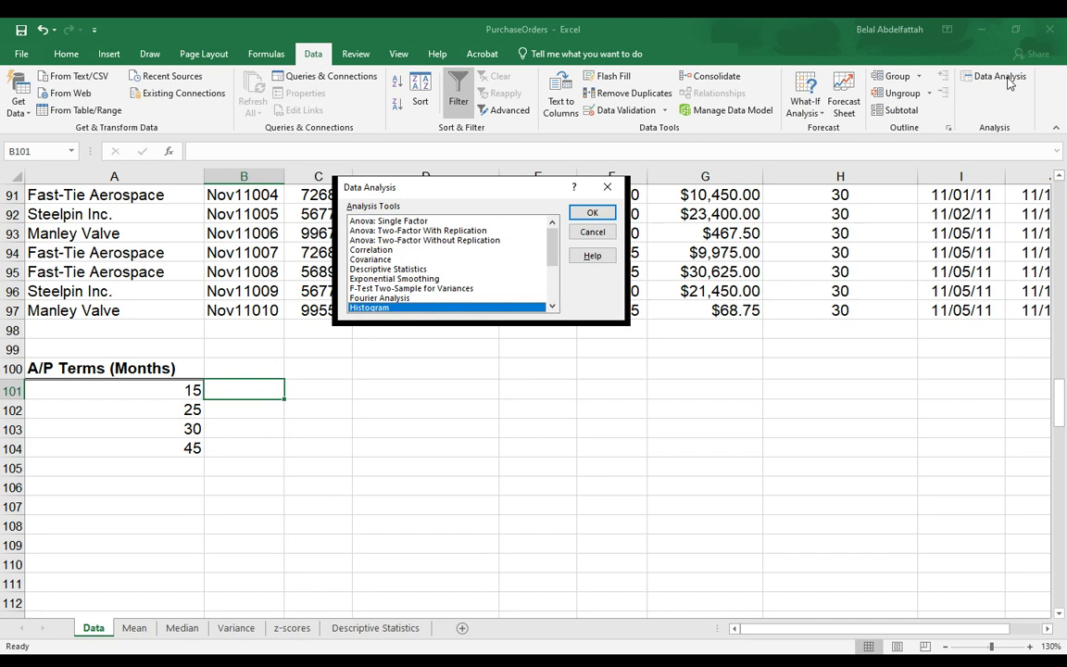
{"action": "left_click", "coordinate": [592, 213]}
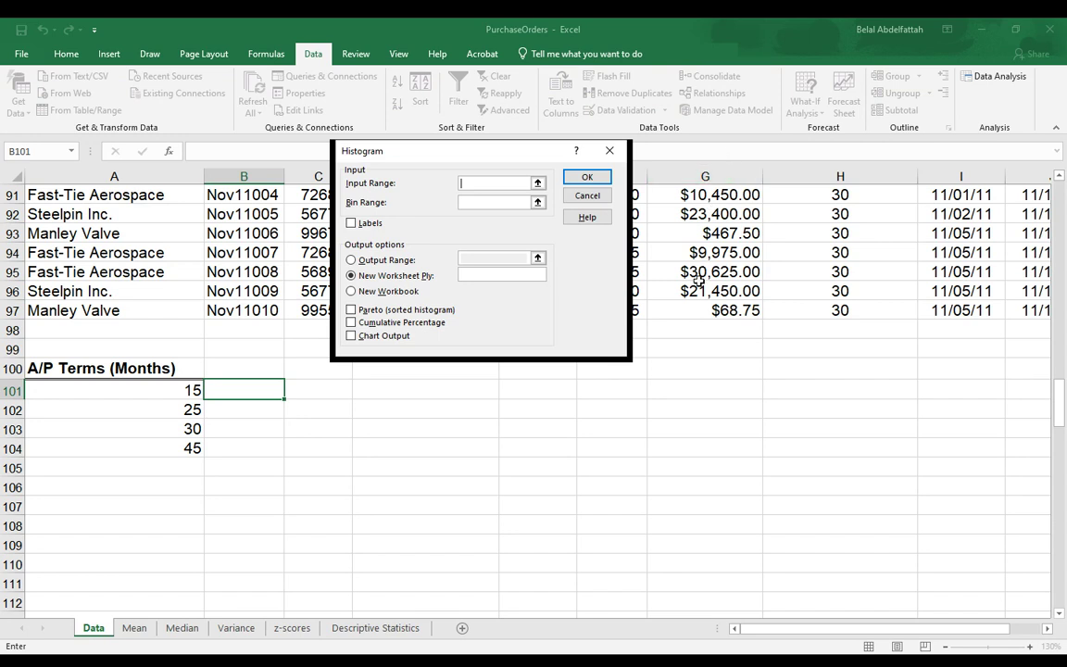
{"action": "left_click", "coordinate": [610, 150]}
{"action": "left_click", "coordinate": [608, 188]}
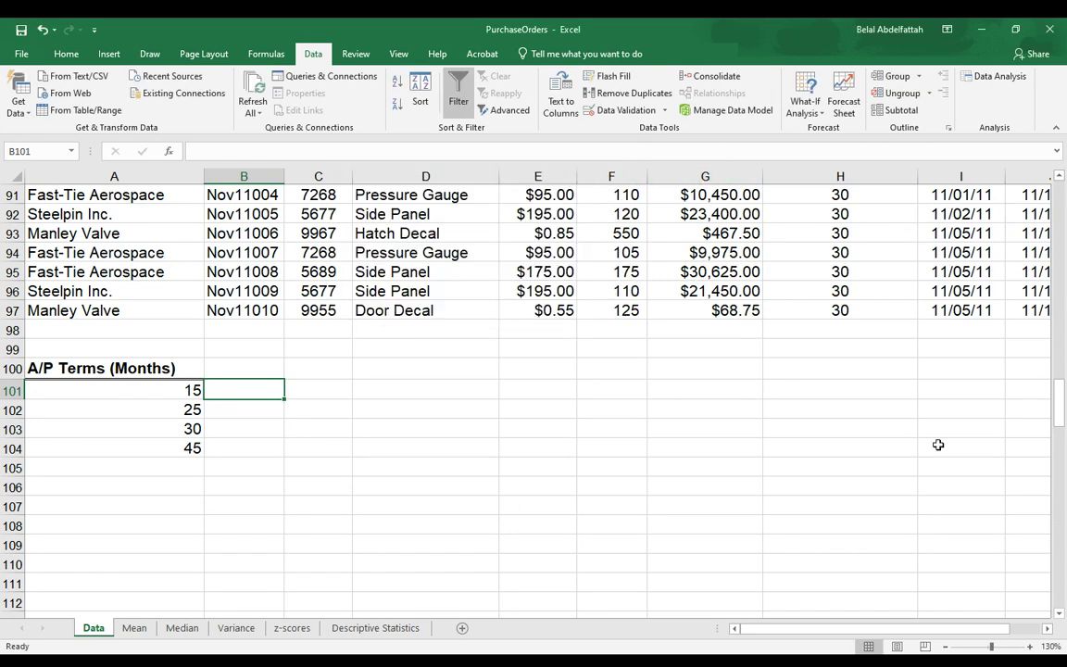
Define the name months for the A/P Terms (Months) data in H4:H97.
{"action": "scroll", "coordinate": [845, 400], "scroll_direction": "up", "scroll_amount": 20}
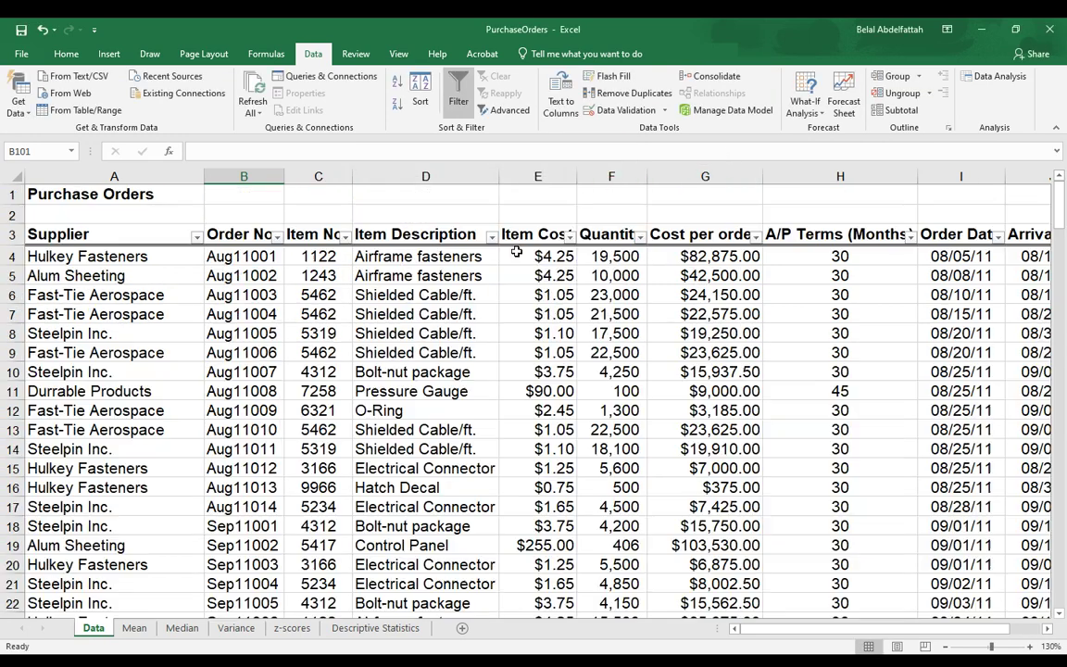
{"action": "left_click", "coordinate": [824, 258]}
{"action": "key", "text": "ctrl+shift+Down"}
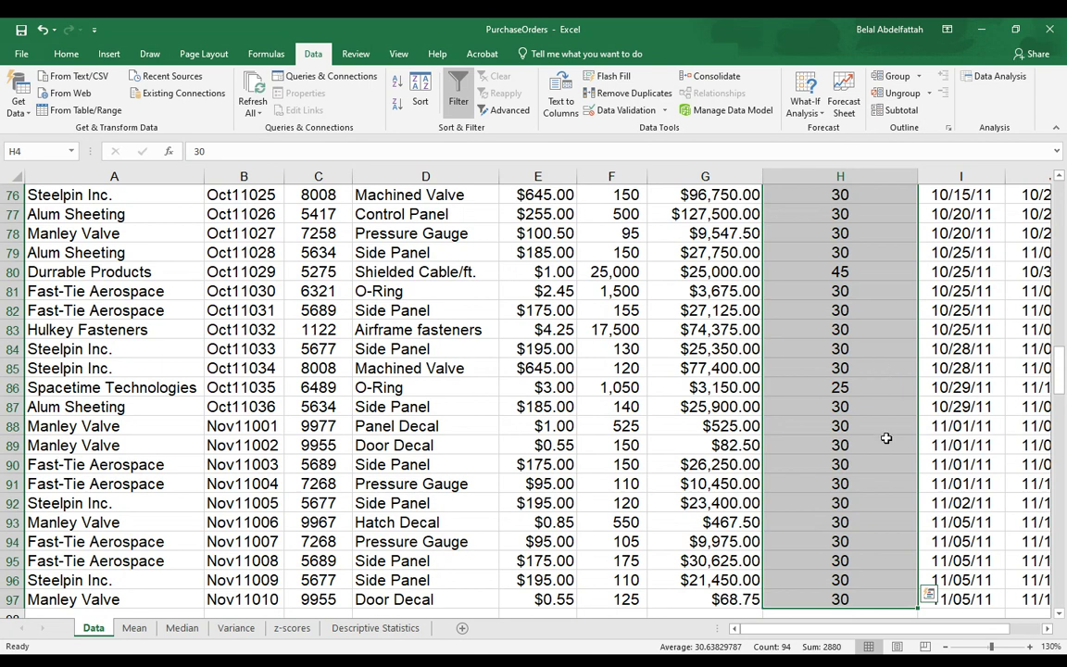
{"action": "scroll", "coordinate": [879, 443], "scroll_direction": "up", "scroll_amount": 8}
{"action": "scroll", "coordinate": [1013, 449], "scroll_direction": "up", "scroll_amount": 17}
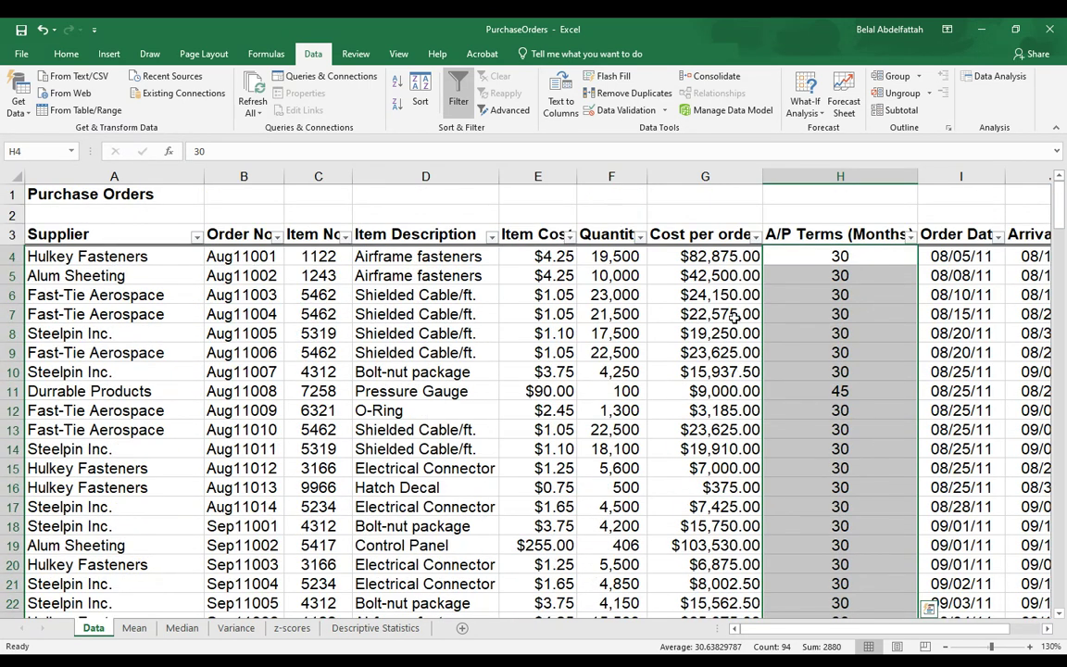
{"action": "left_click", "coordinate": [43, 154]}
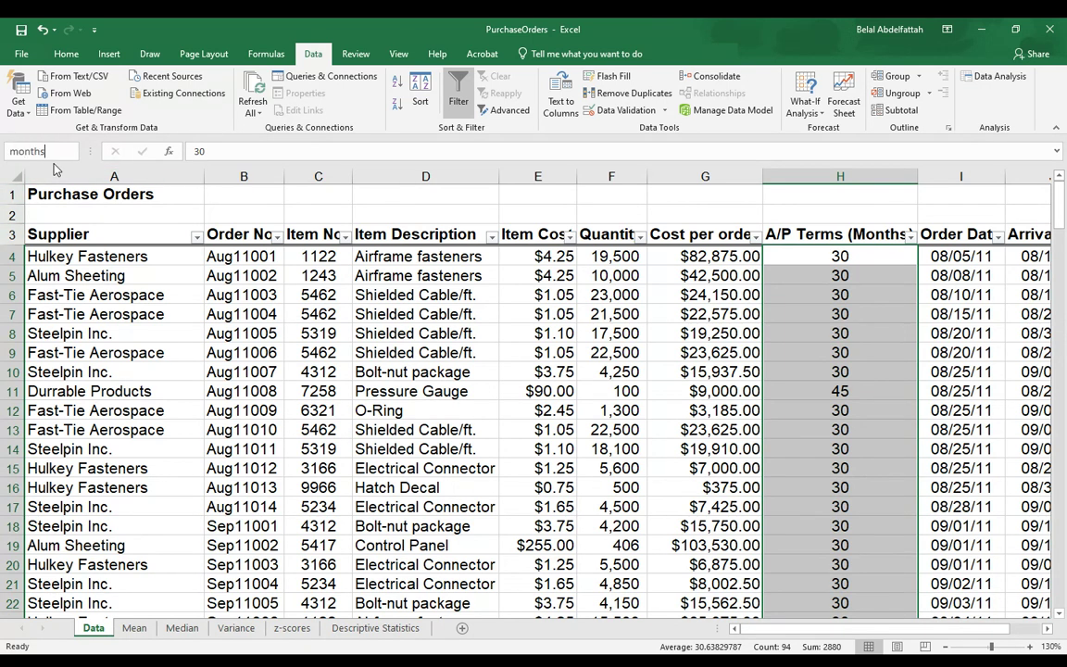
{"action": "key", "text": "Escape"}
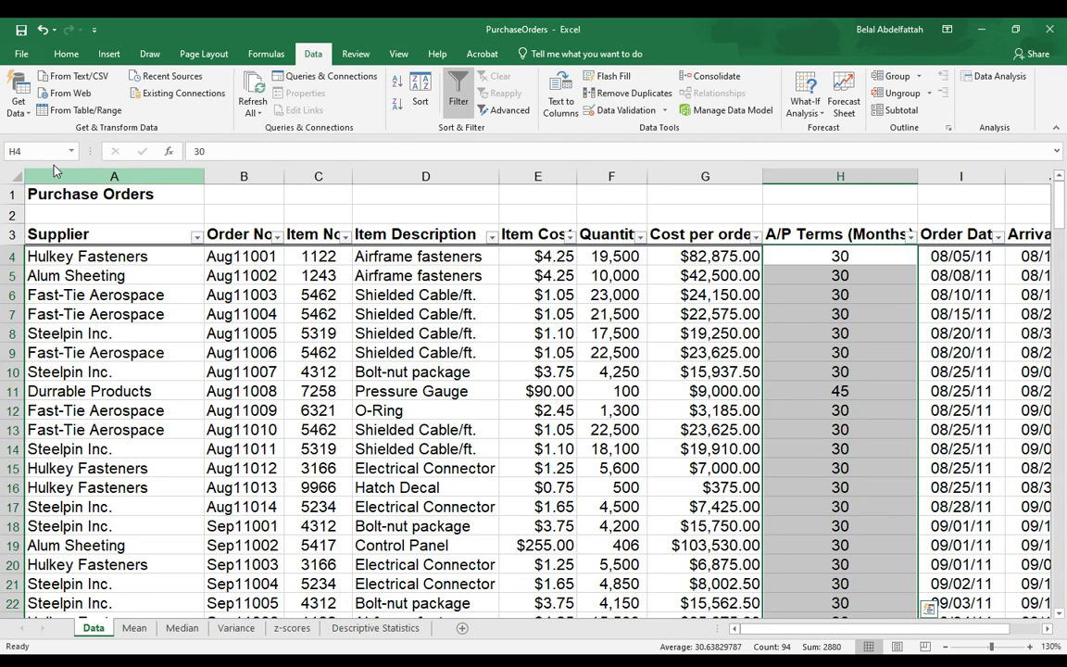
Check in the Name Manager which range the name months refers to.
{"action": "left_click", "coordinate": [815, 256]}
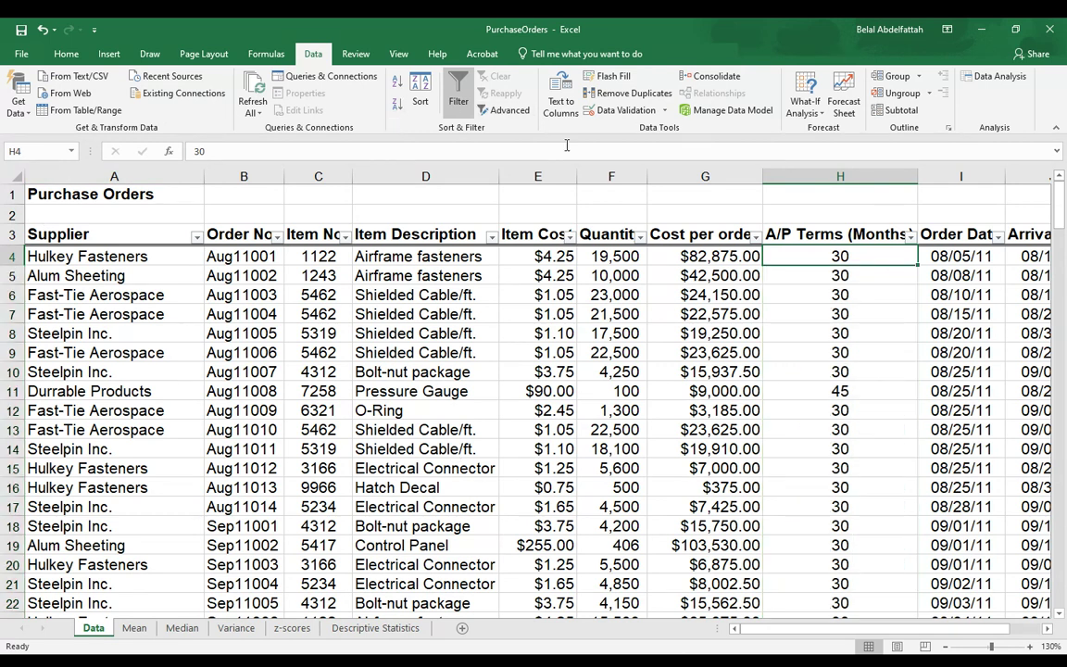
{"action": "left_click", "coordinate": [266, 55]}
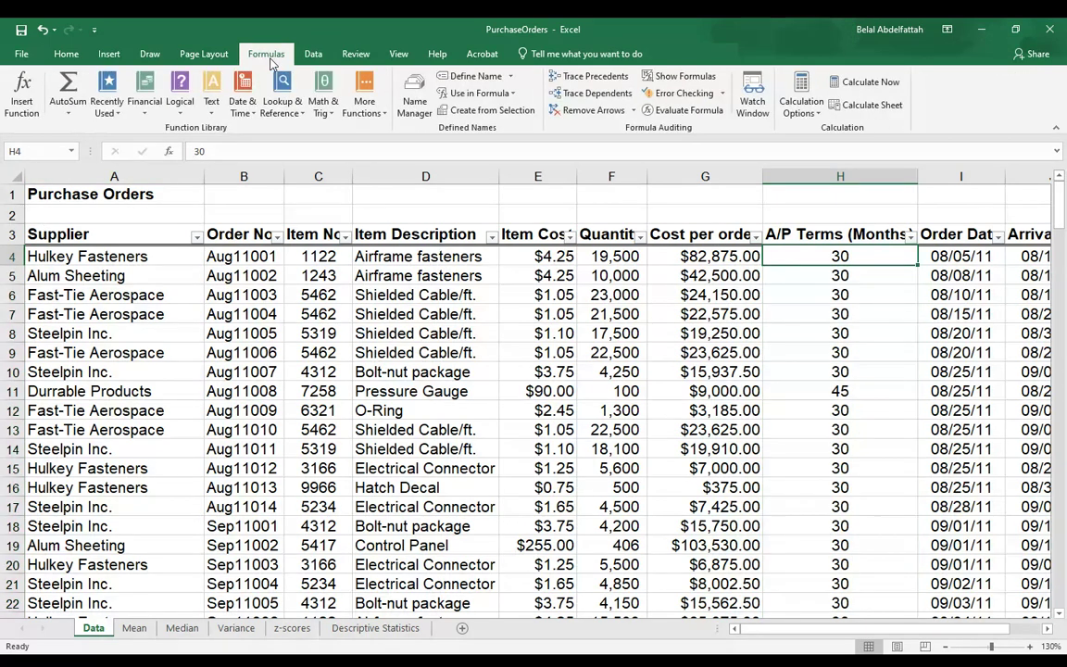
{"action": "left_click", "coordinate": [414, 100]}
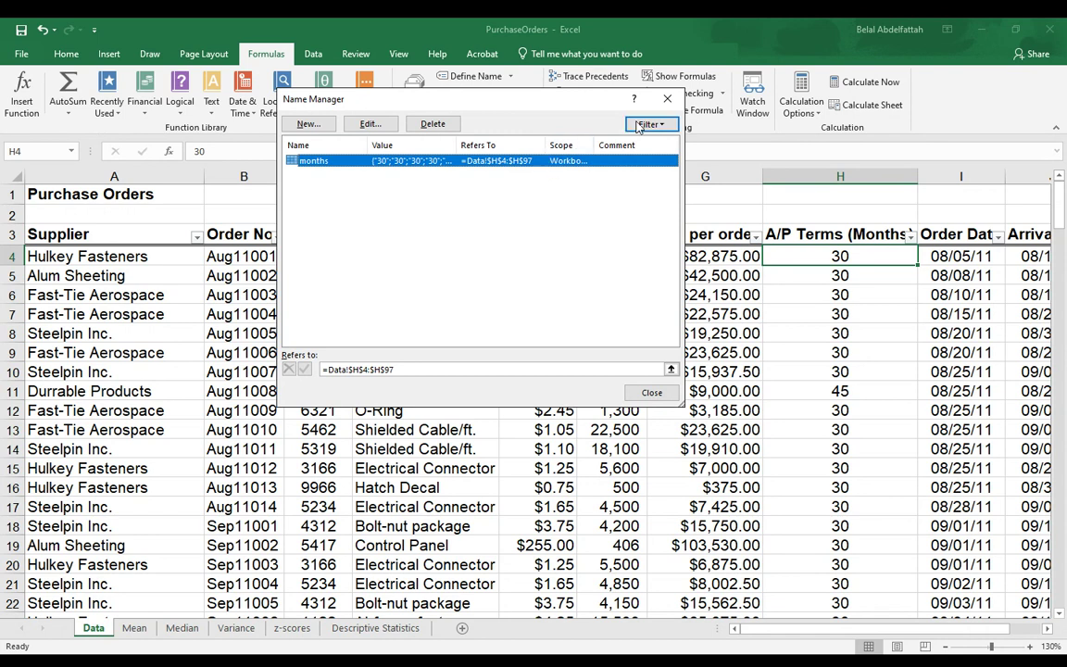
{"action": "left_click", "coordinate": [649, 394]}
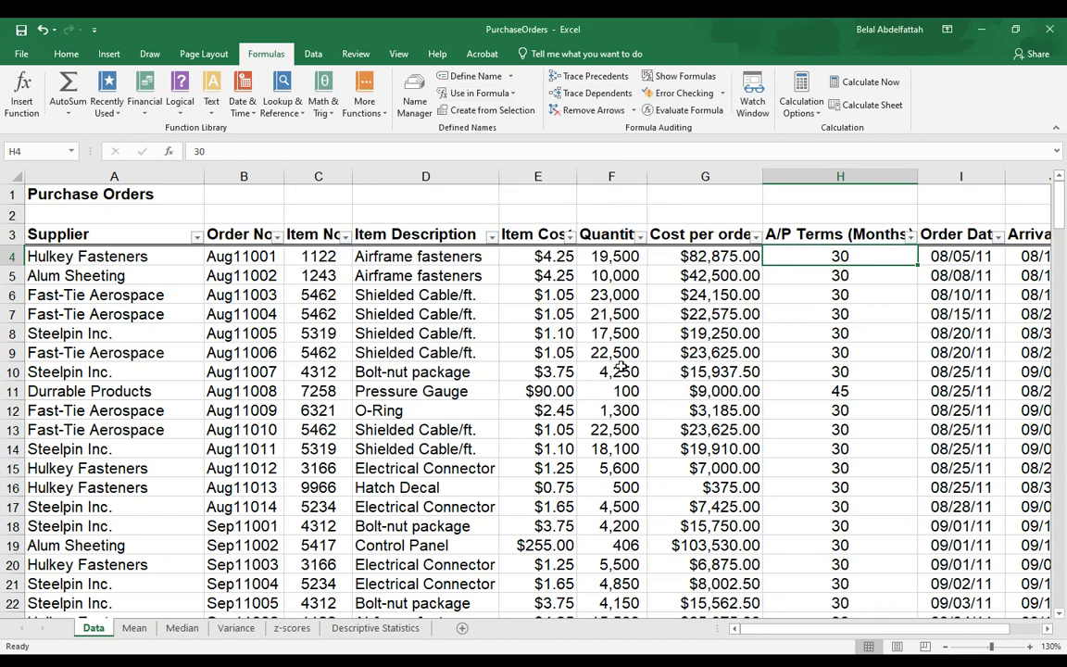
{"action": "left_click", "coordinate": [896, 286]}
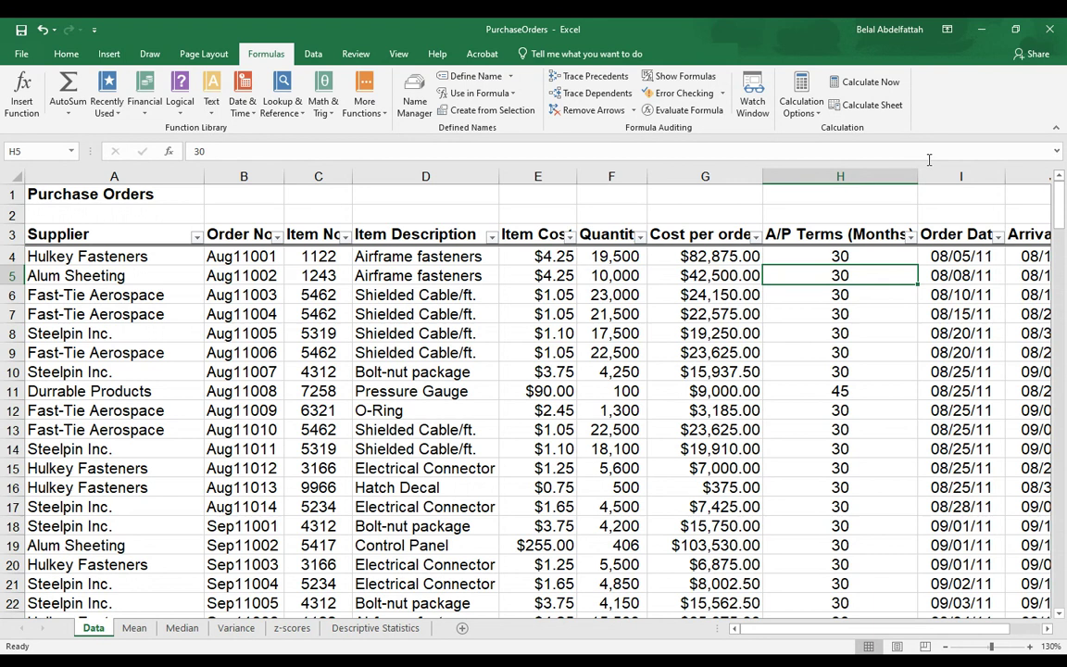
Set up the Histogram analysis tool with months as the input range and A101:A104 as the bin range.
{"action": "left_click", "coordinate": [313, 53]}
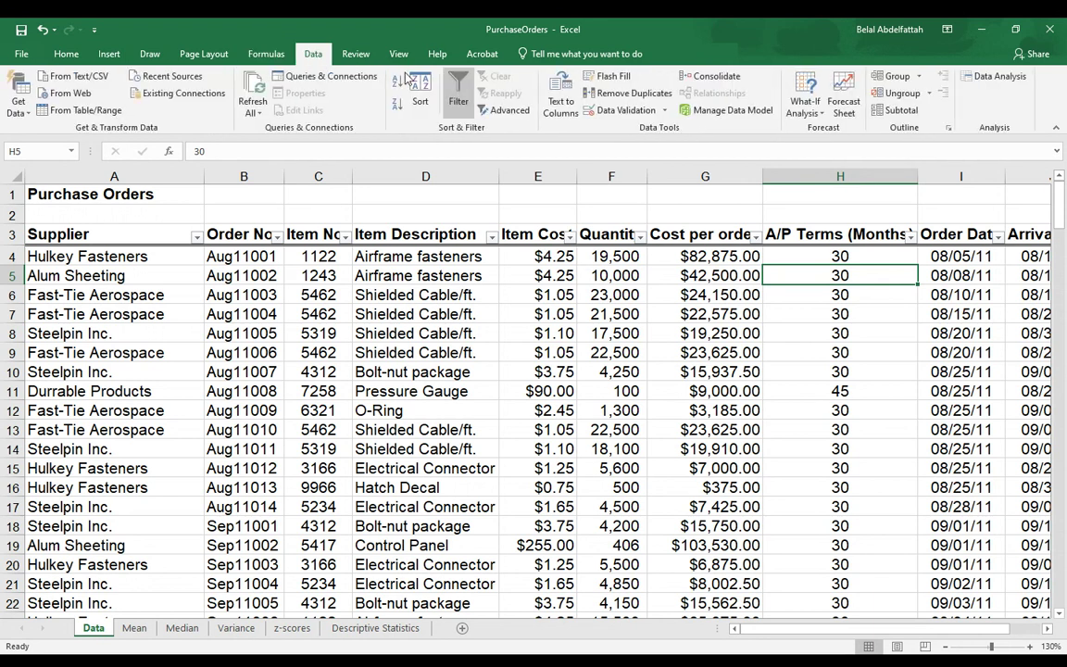
{"action": "left_click", "coordinate": [993, 78]}
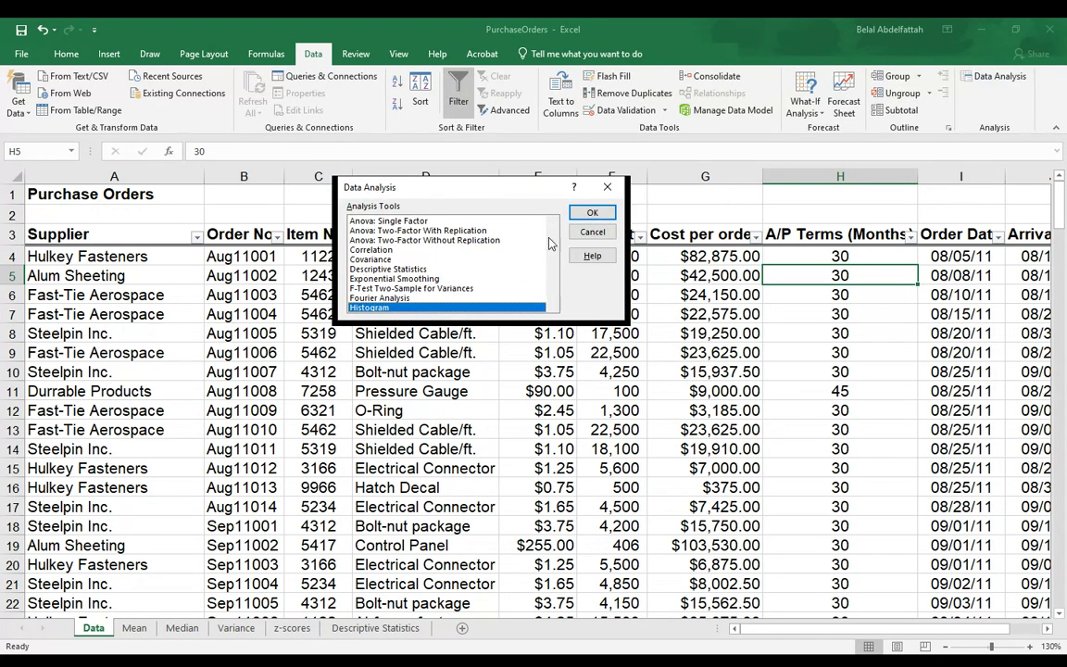
{"action": "left_click", "coordinate": [598, 216]}
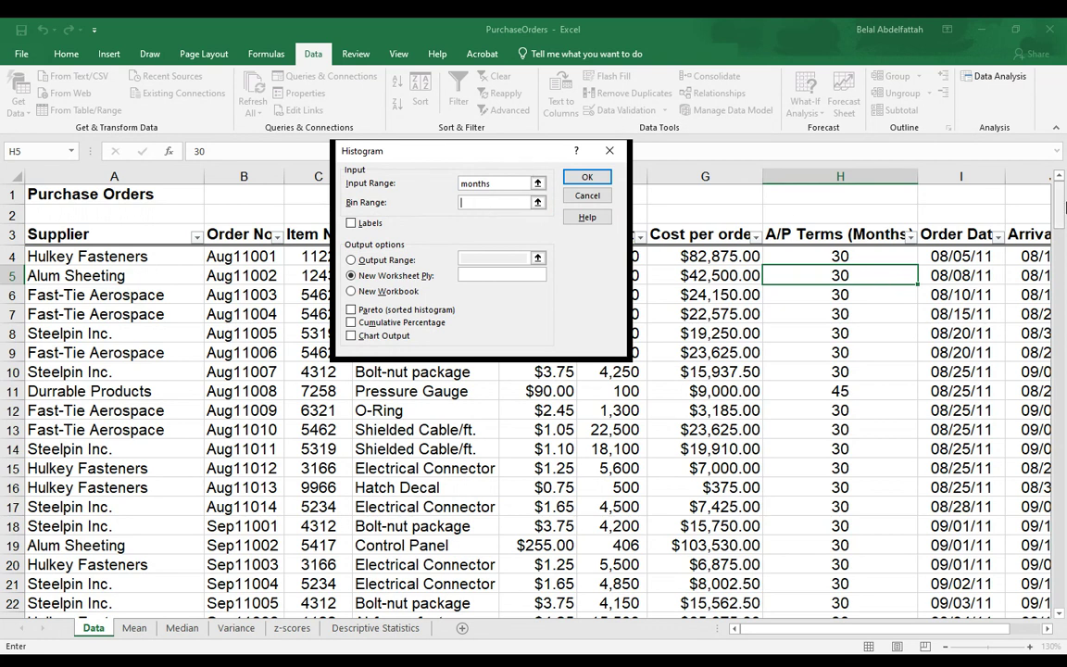
{"action": "left_click_drag", "start_coordinate": [1062, 195], "coordinate": [1059, 394]}
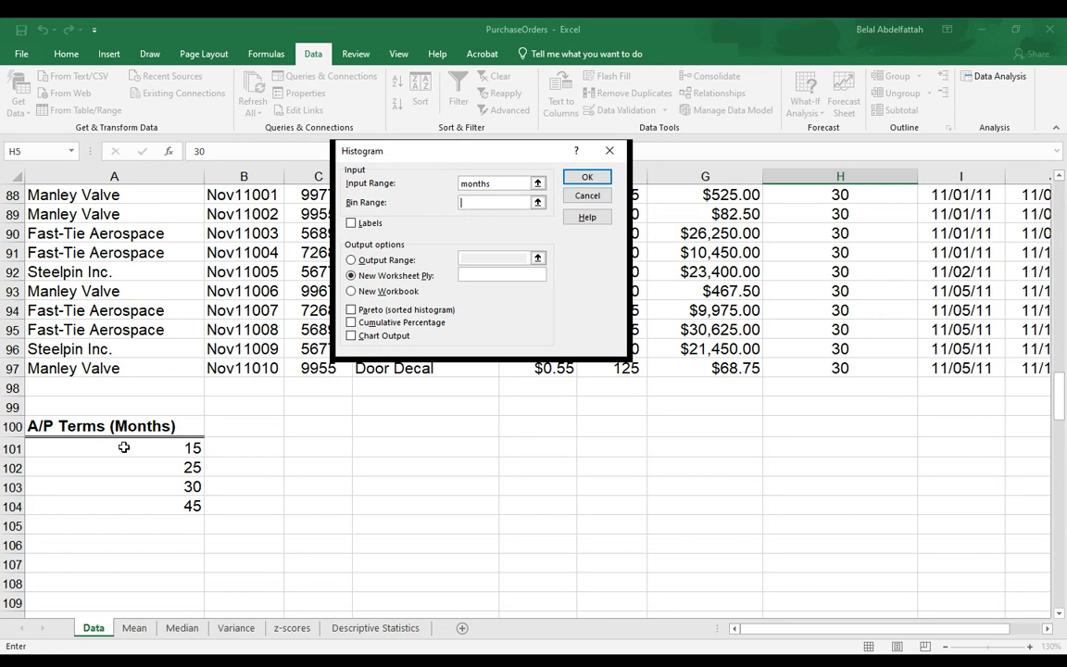
{"action": "left_click_drag", "start_coordinate": [123, 448], "coordinate": [126, 508]}
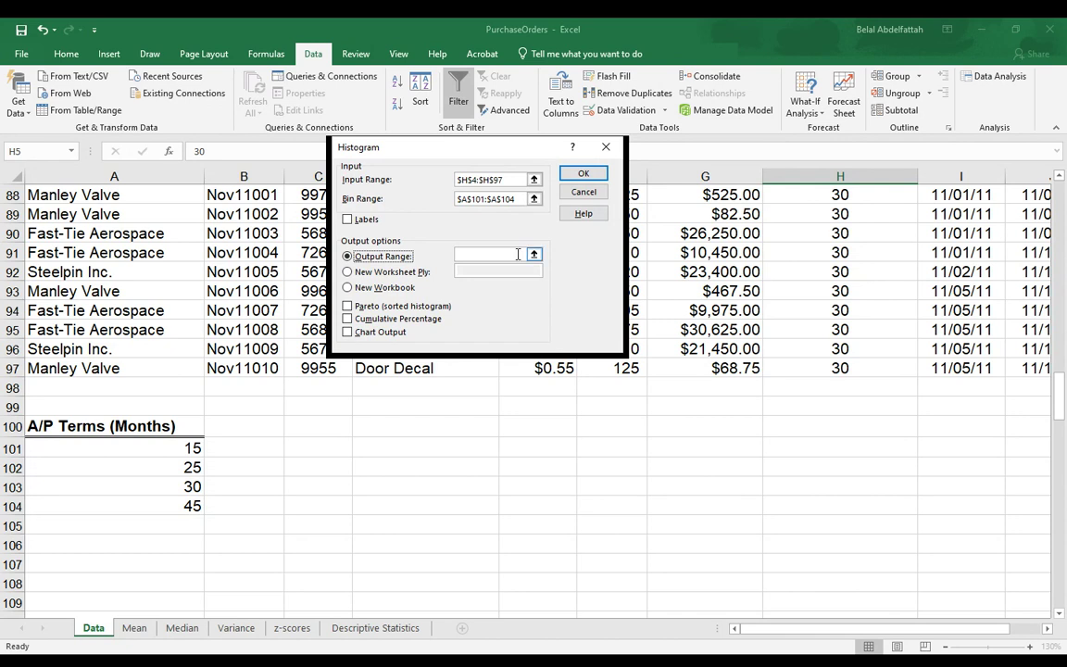
Set the histogram's output range to C101 and generate the frequency table without a chart.
{"action": "left_click", "coordinate": [491, 254]}
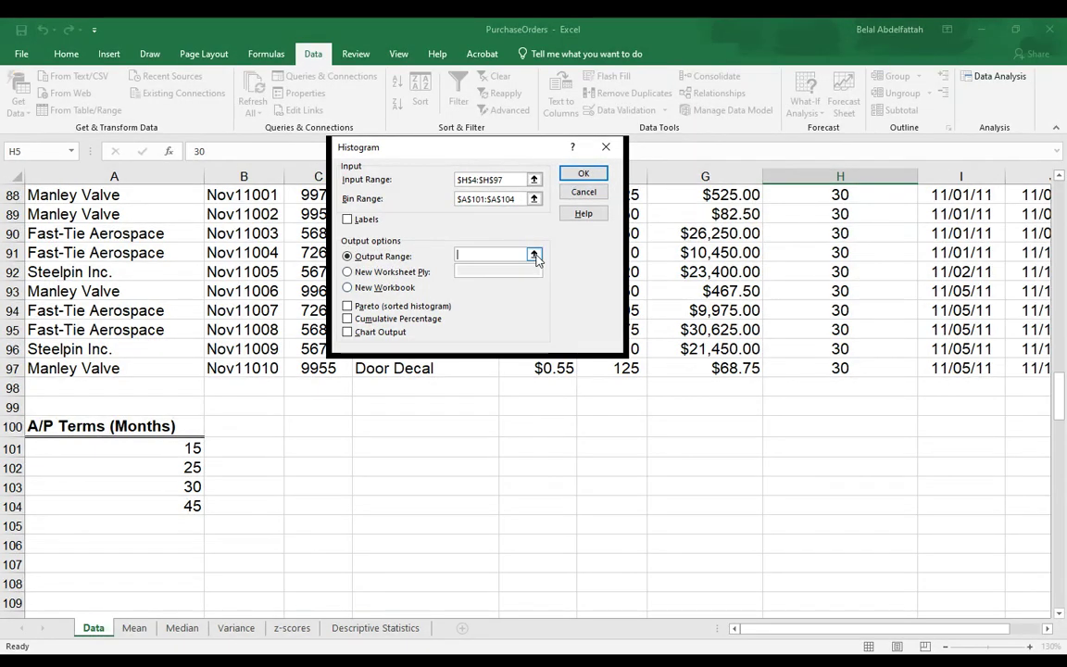
{"action": "left_click", "coordinate": [533, 256]}
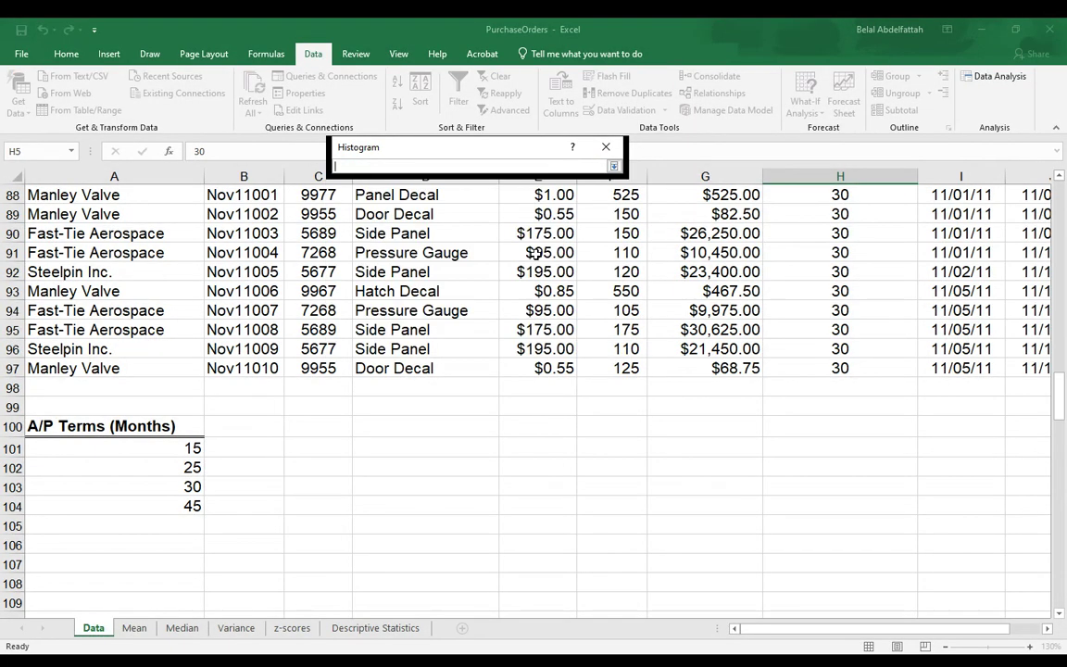
{"action": "left_click", "coordinate": [320, 447]}
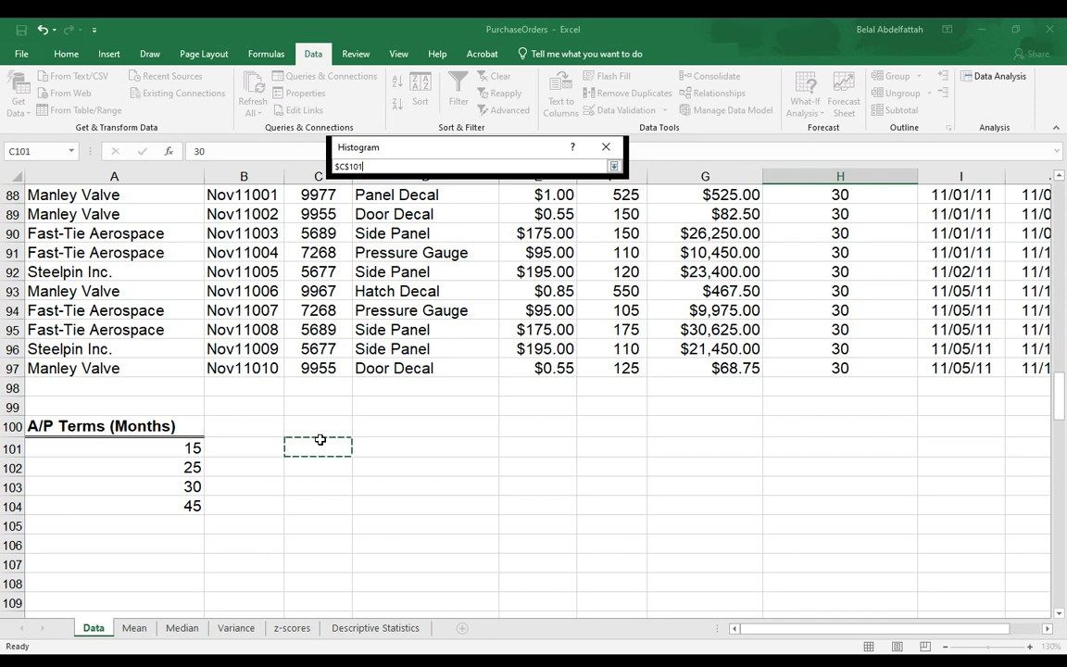
{"action": "left_click", "coordinate": [614, 166]}
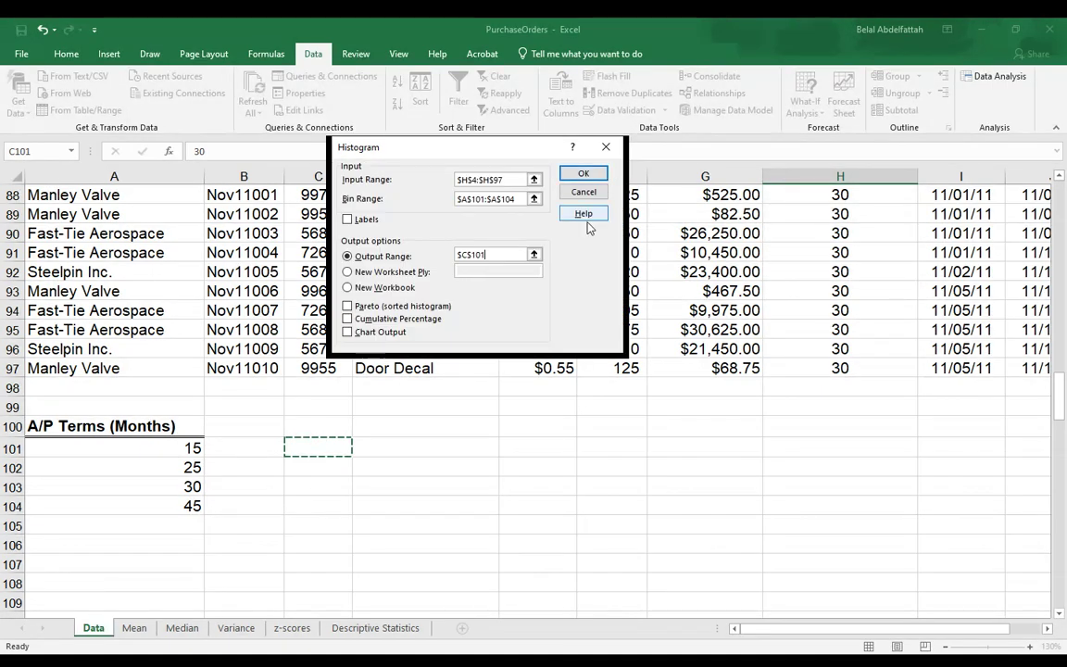
{"action": "left_click", "coordinate": [602, 176]}
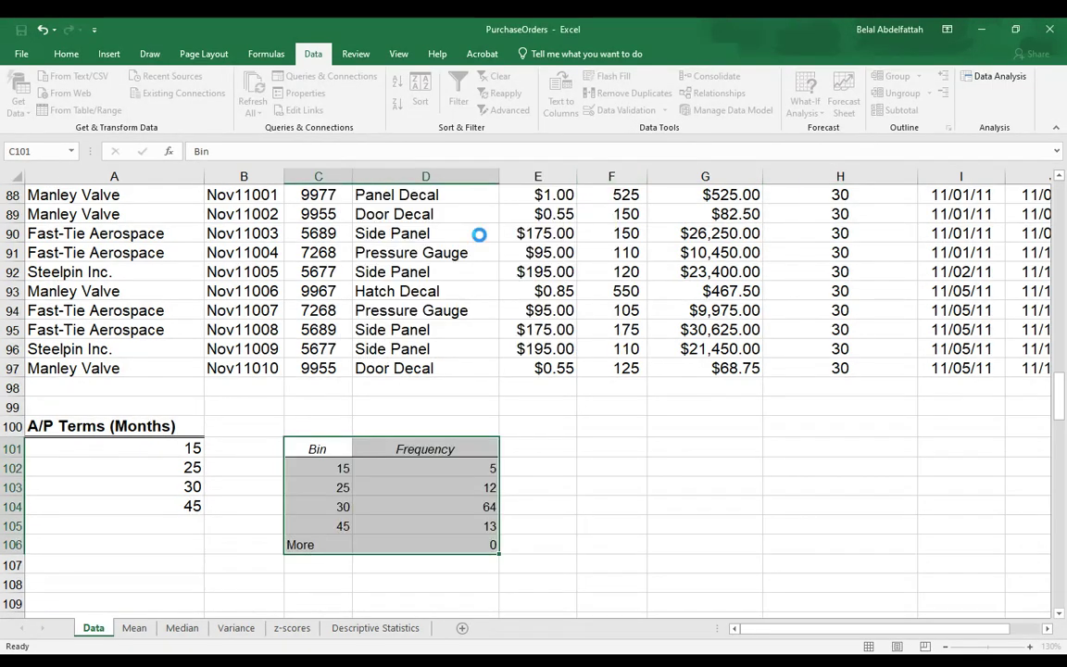
Clear the More row in C106:D106 from the frequency table.
{"action": "left_click", "coordinate": [389, 543]}
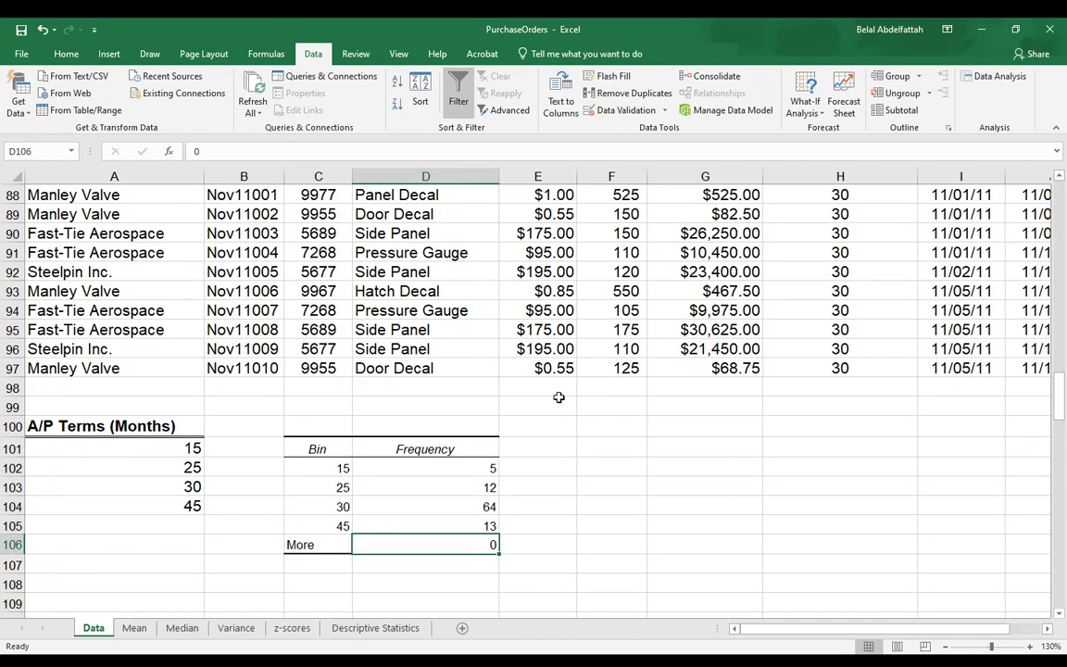
{"action": "left_click", "coordinate": [303, 547]}
{"action": "left_click_drag", "start_coordinate": [303, 547], "coordinate": [429, 552]}
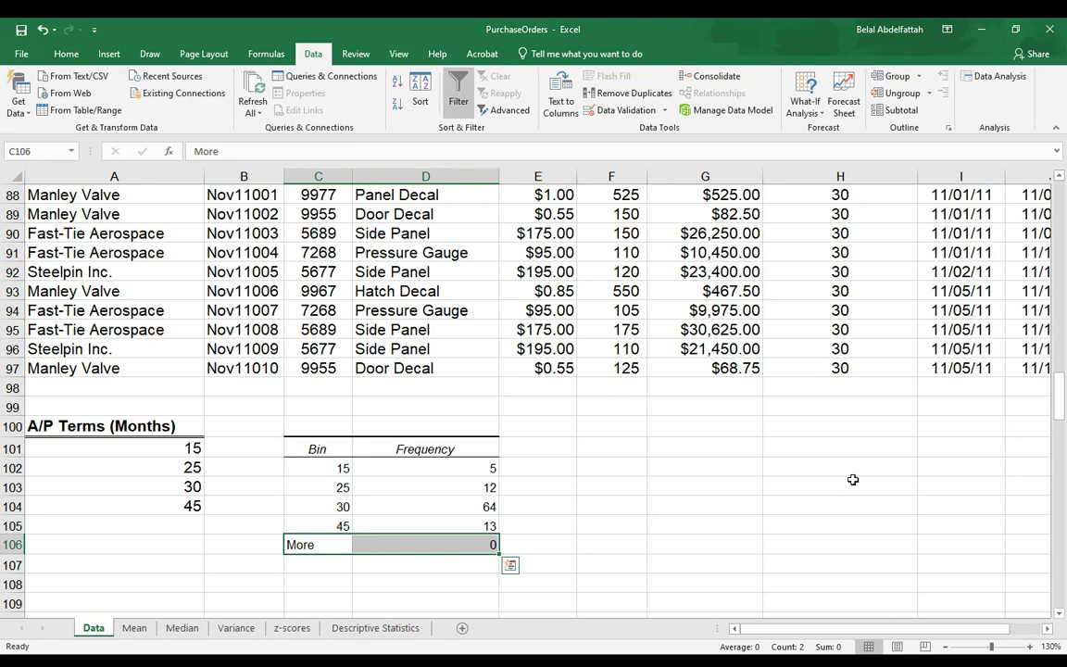
{"action": "key", "text": "Delete"}
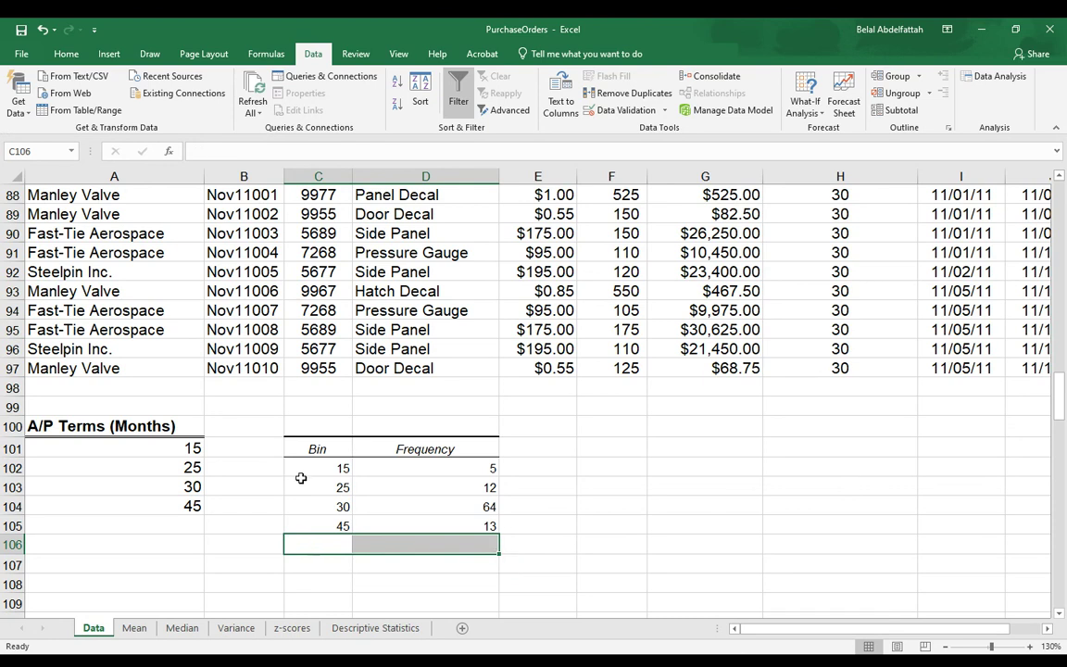
Try replacing the Bin heading in C101 with the A/P Terms (Months) heading from A100, and undo the column C width fit.
{"action": "left_click", "coordinate": [319, 449]}
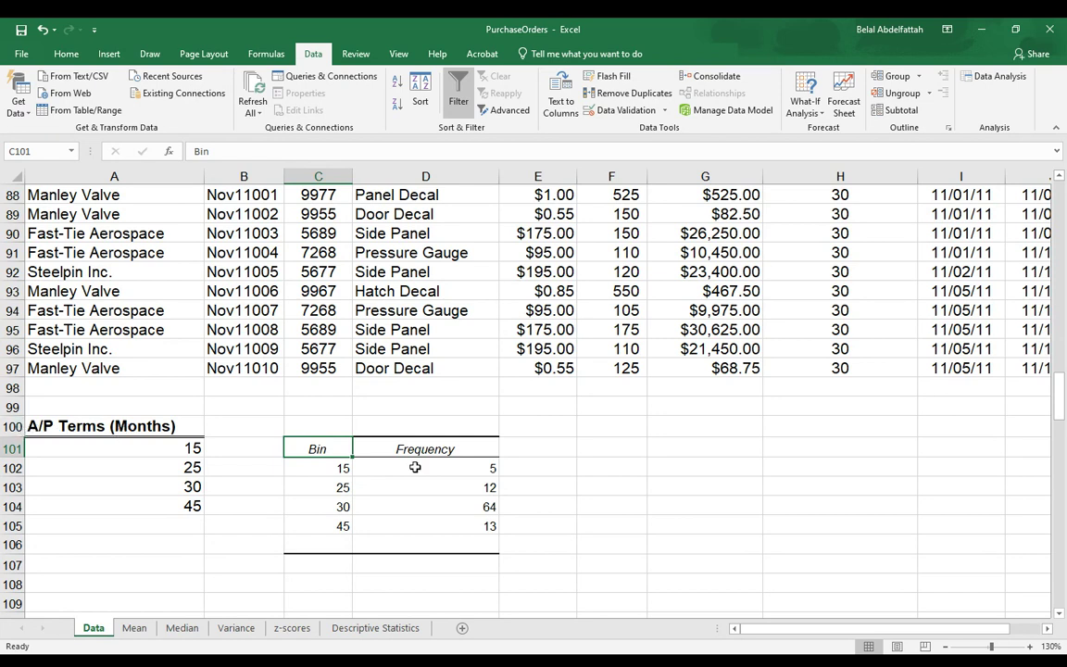
{"action": "left_click", "coordinate": [67, 426]}
{"action": "key", "text": "ctrl+c"}
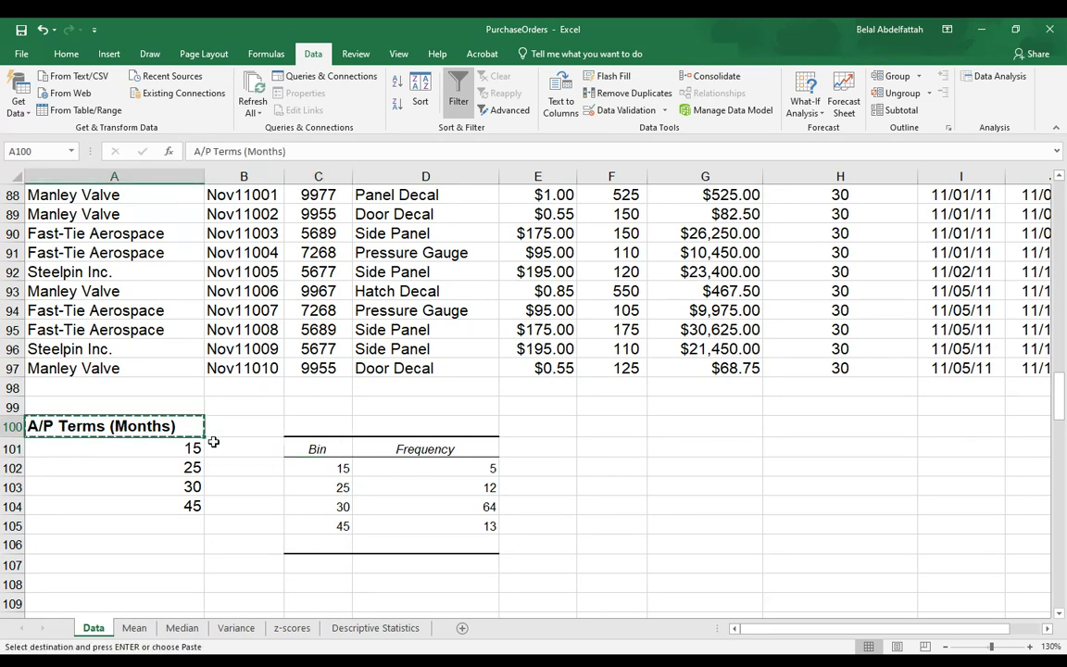
{"action": "left_click", "coordinate": [318, 449]}
{"action": "key", "text": "ctrl+v"}
{"action": "double_click", "coordinate": [353, 177]}
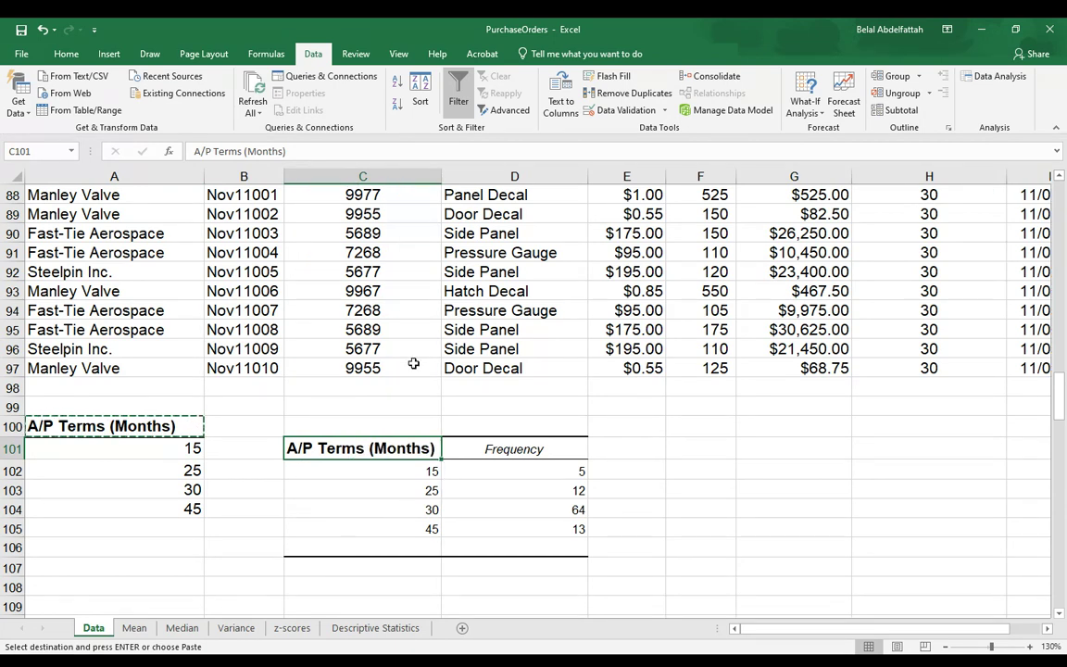
{"action": "key", "text": "ctrl+z"}
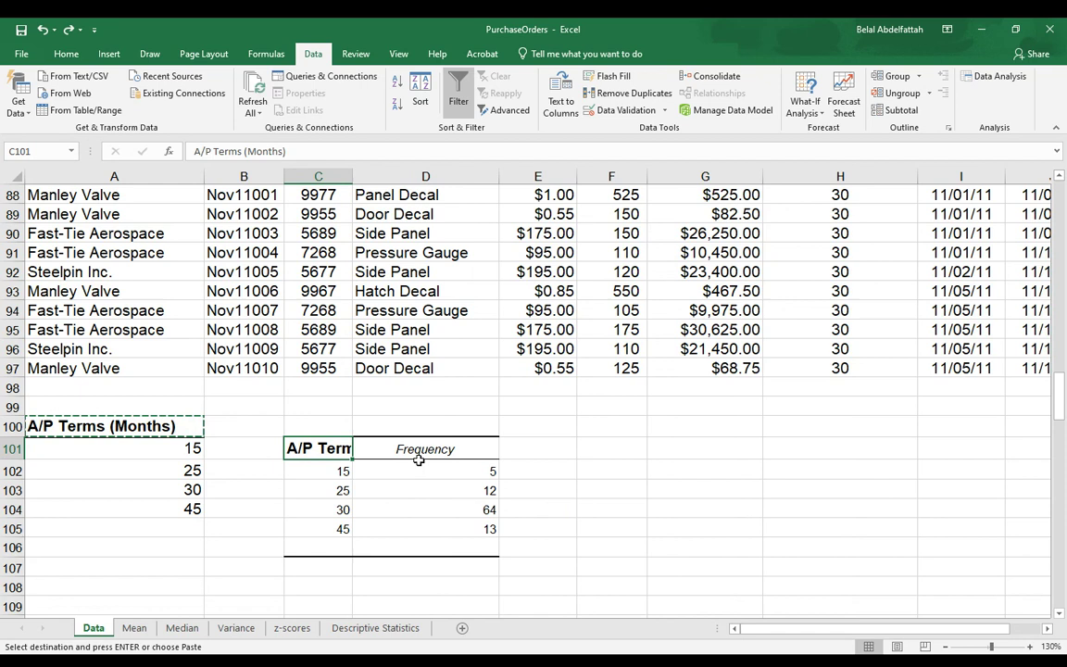
Copy the Frequency column D101:D105 beside the bin values, starting at B100.
{"action": "left_click_drag", "start_coordinate": [419, 455], "coordinate": [419, 527]}
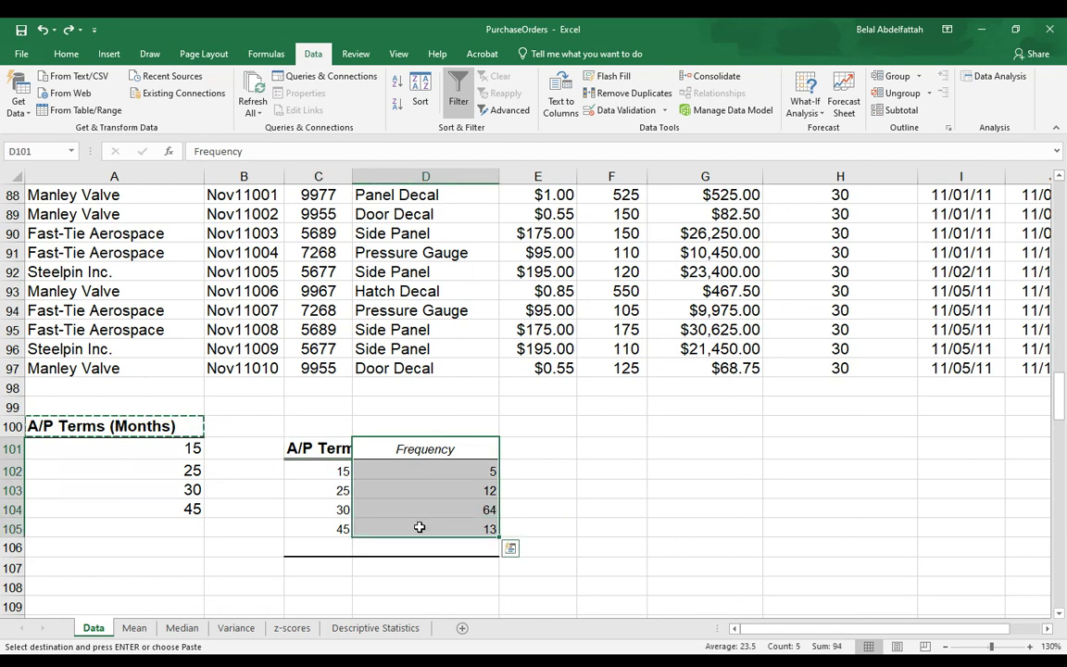
{"action": "key", "text": "ctrl+c"}
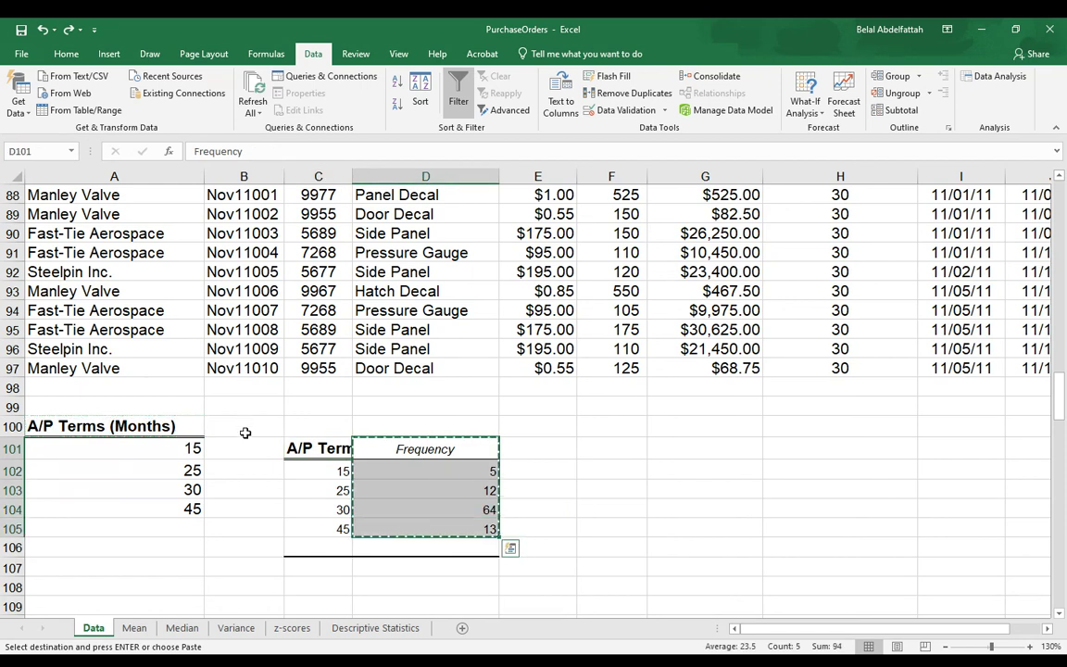
{"action": "left_click", "coordinate": [245, 429]}
{"action": "key", "text": "ctrl+v"}
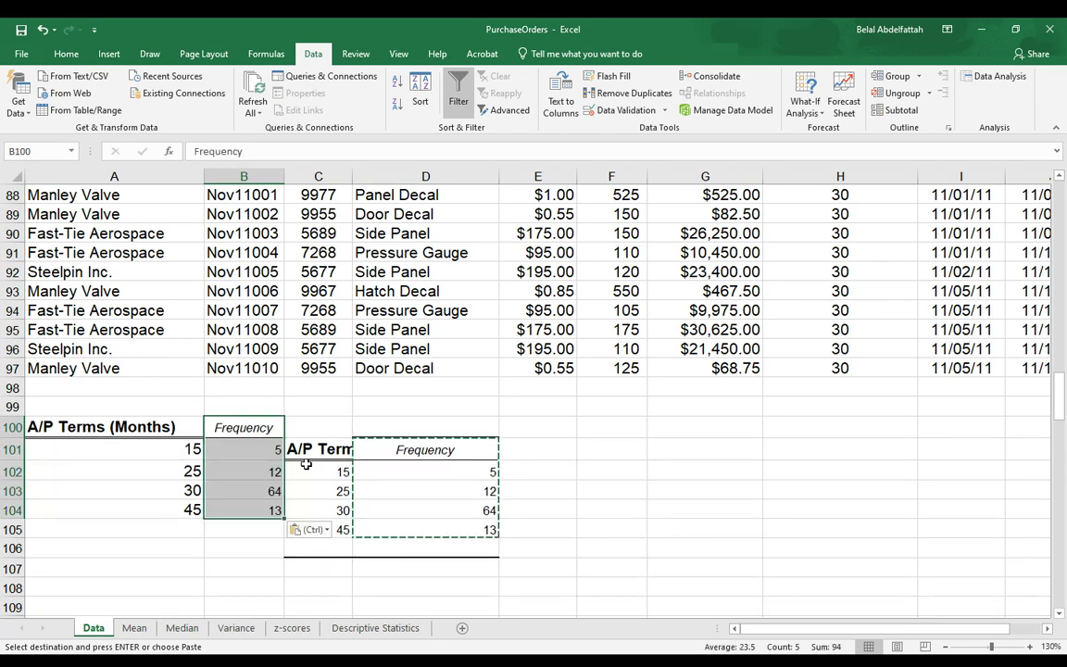
Clear the contents of the original frequency table in C101:D107.
{"action": "left_click_drag", "start_coordinate": [306, 458], "coordinate": [472, 560]}
{"action": "key", "text": "Delete"}
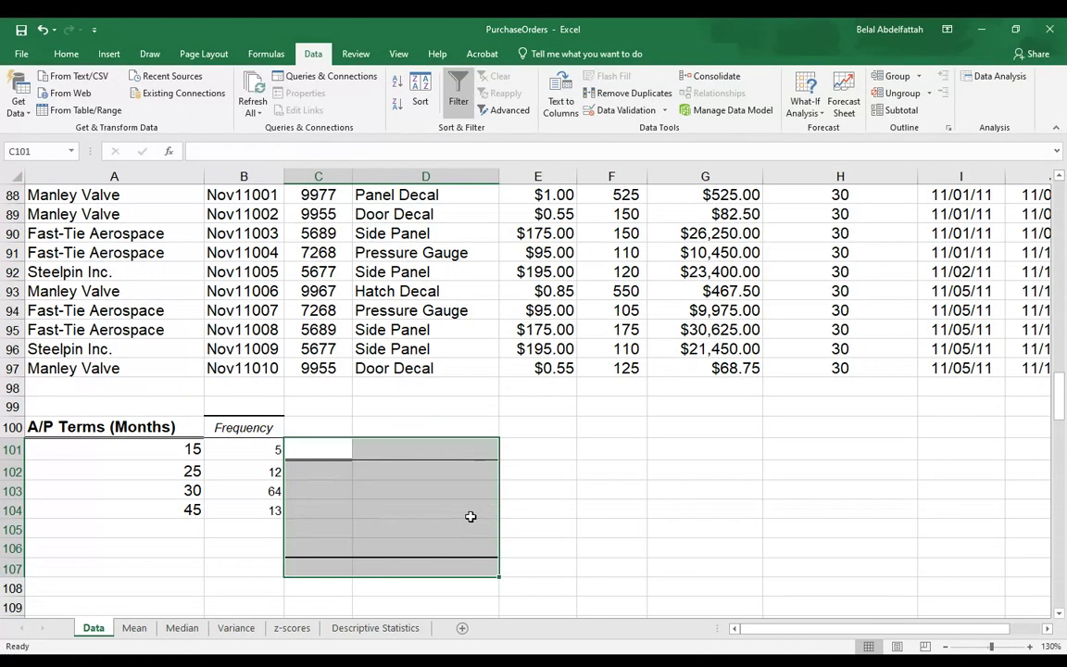
{"action": "left_click", "coordinate": [612, 548]}
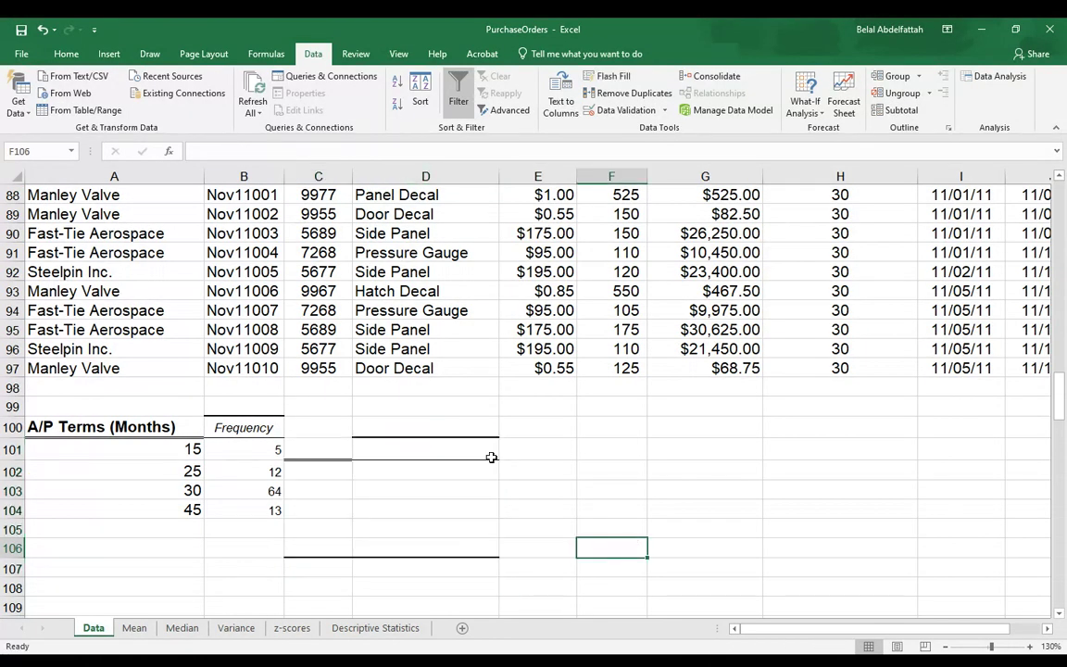
Remove the leftover borders from C100:D107 by applying the format of blank cell G103 with Format Painter.
{"action": "left_click", "coordinate": [362, 443]}
{"action": "left_click", "coordinate": [436, 541]}
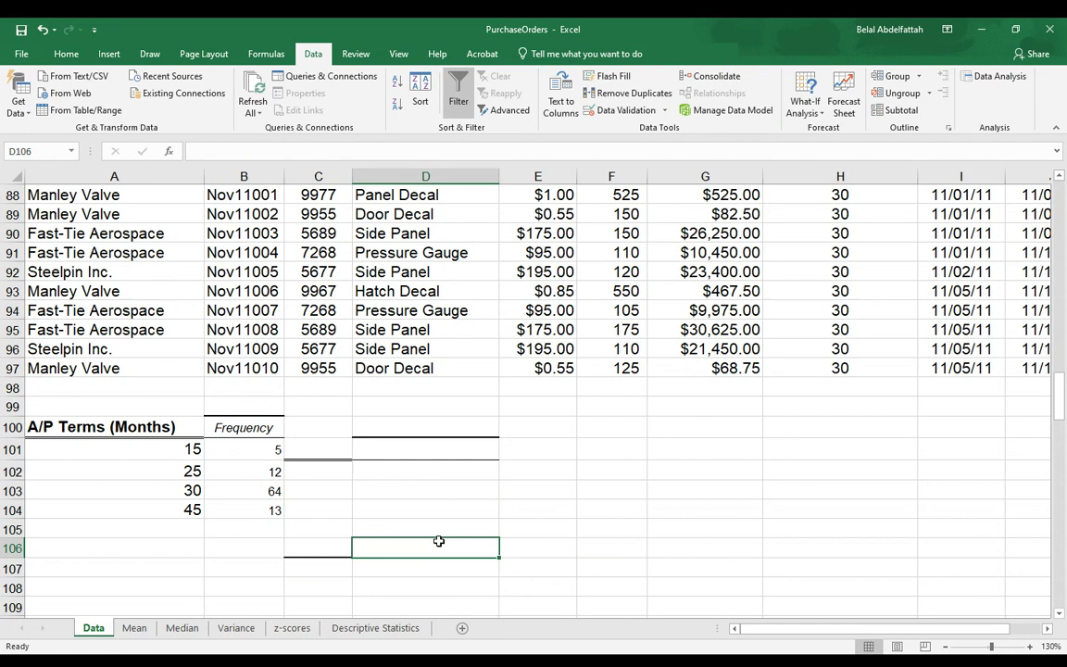
{"action": "left_click", "coordinate": [318, 533]}
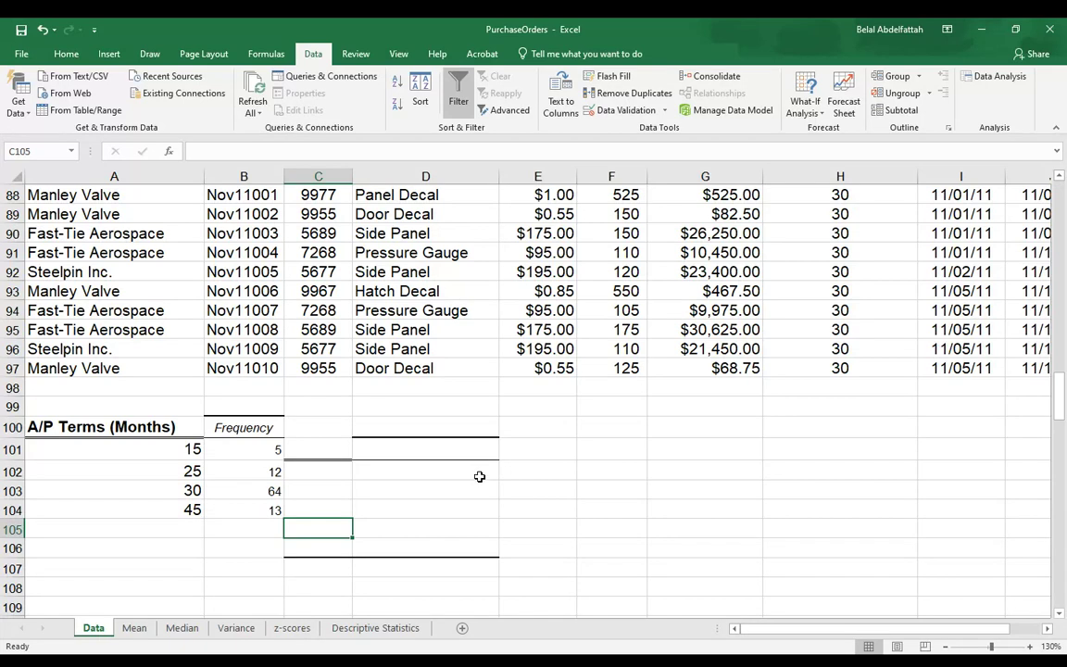
{"action": "left_click", "coordinate": [66, 53]}
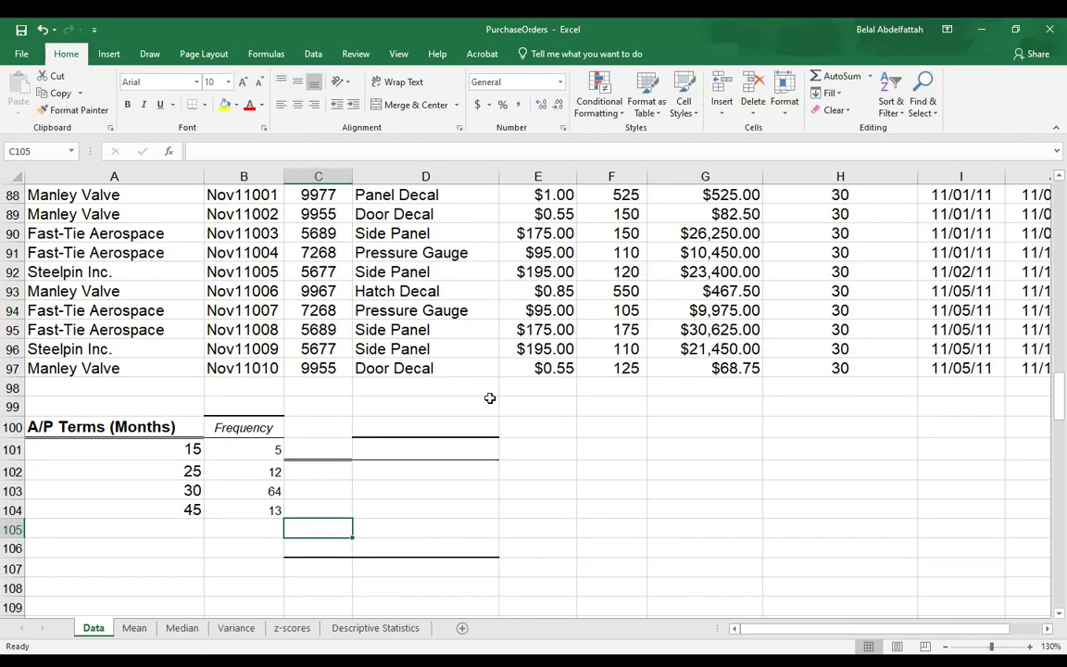
{"action": "left_click", "coordinate": [738, 492]}
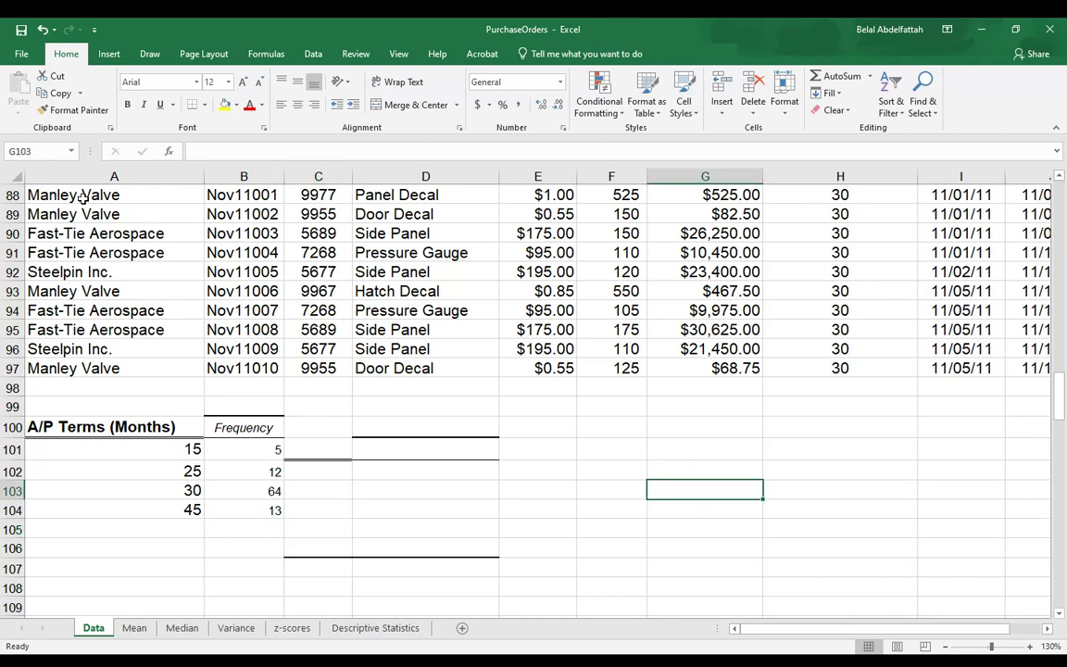
{"action": "left_click", "coordinate": [92, 110]}
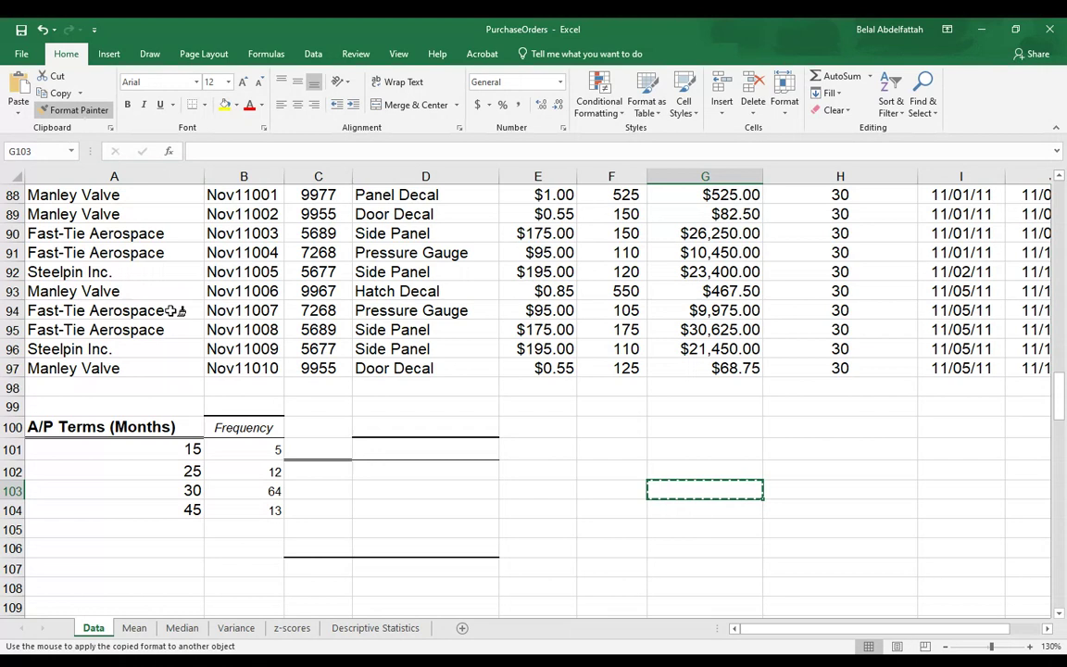
{"action": "mouse_move", "coordinate": [447, 431]}
{"action": "left_mouse_down"}
{"action": "mouse_move", "coordinate": [453, 553]}
{"action": "mouse_move", "coordinate": [335, 563]}
{"action": "left_mouse_up"}
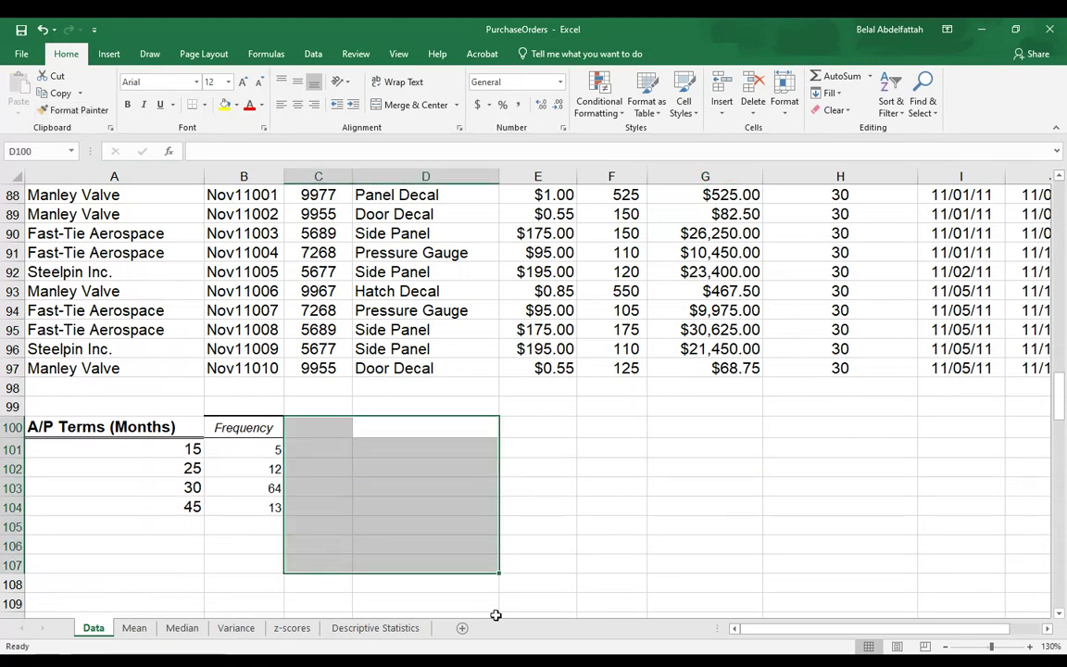
{"action": "left_click", "coordinate": [611, 526]}
Apply the format of the A/P Terms (Months) heading in A100 to the Frequency heading in B100 with Format Painter.
{"action": "left_click", "coordinate": [243, 428]}
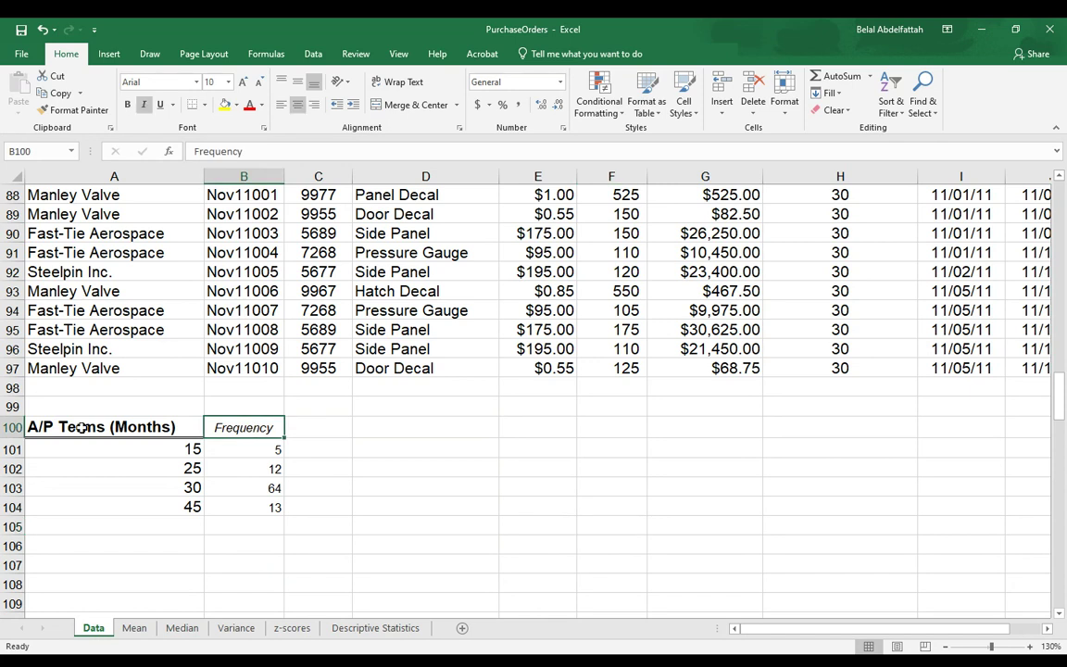
{"action": "left_click", "coordinate": [148, 427]}
{"action": "key", "text": "Tab"}
{"action": "left_click", "coordinate": [154, 429]}
{"action": "left_click", "coordinate": [316, 431]}
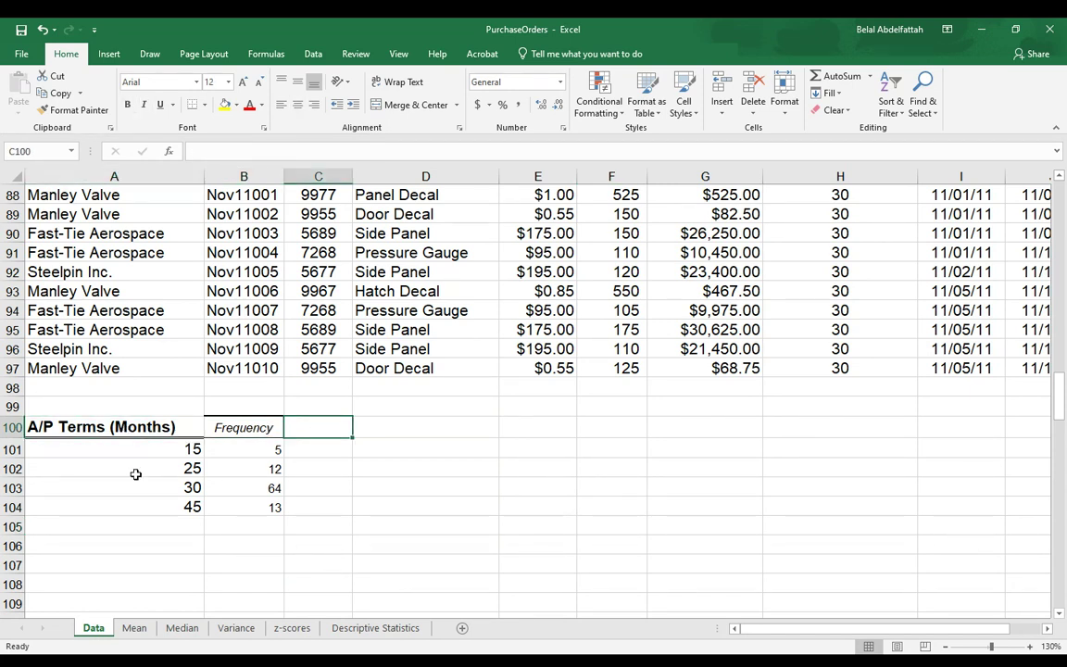
{"action": "left_click", "coordinate": [236, 427]}
{"action": "left_click", "coordinate": [76, 431]}
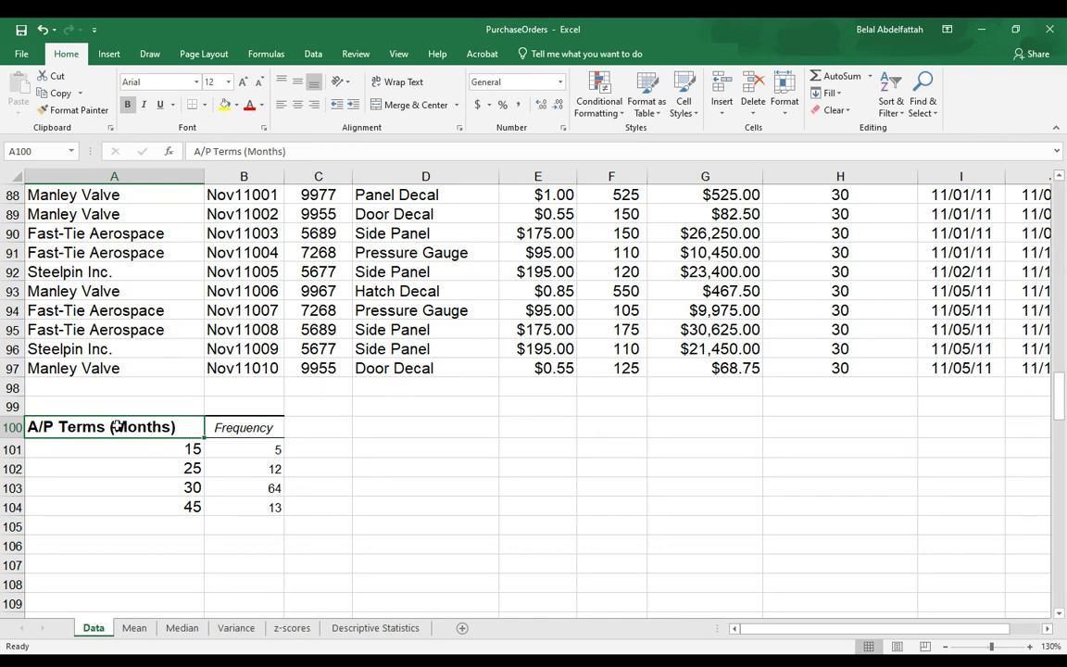
{"action": "left_click", "coordinate": [80, 110]}
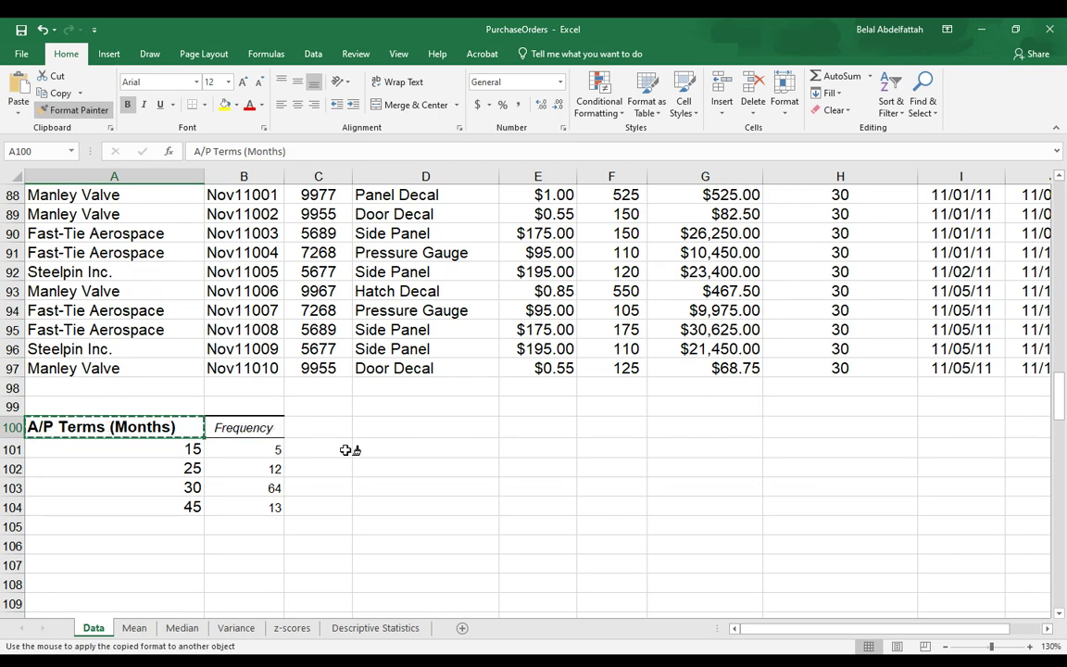
{"action": "left_click", "coordinate": [252, 429]}
{"action": "left_click", "coordinate": [537, 485]}
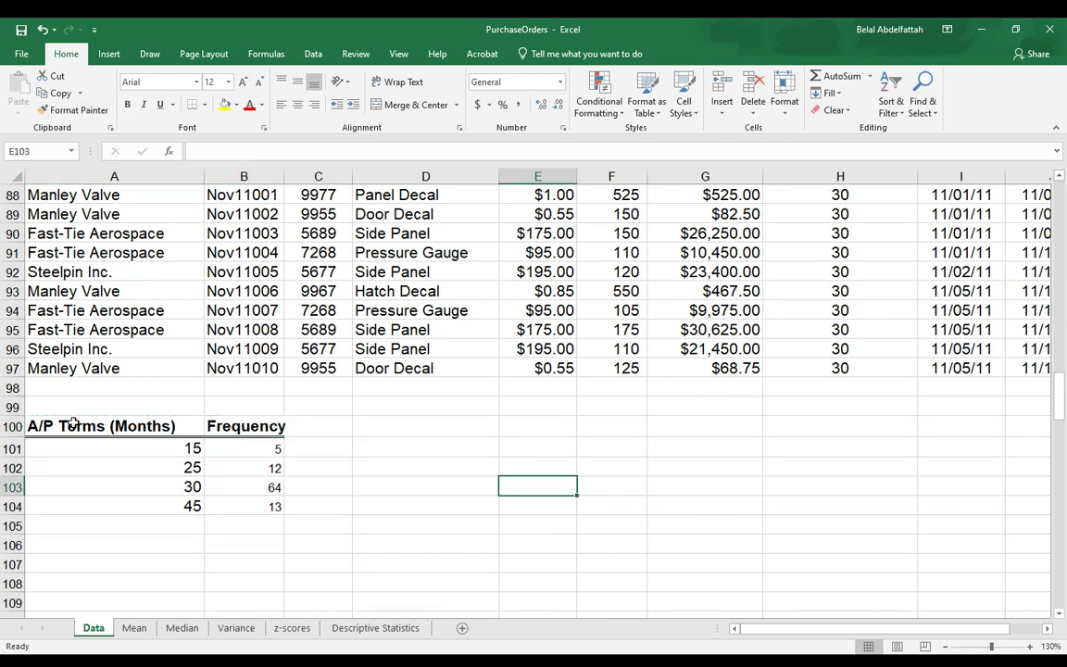
Apply the format of the bin values in A101:A104 to the frequencies in B101:B104 with Format Painter.
{"action": "left_click_drag", "start_coordinate": [111, 424], "coordinate": [257, 407]}
{"action": "left_click", "coordinate": [369, 491]}
{"action": "left_click", "coordinate": [167, 449]}
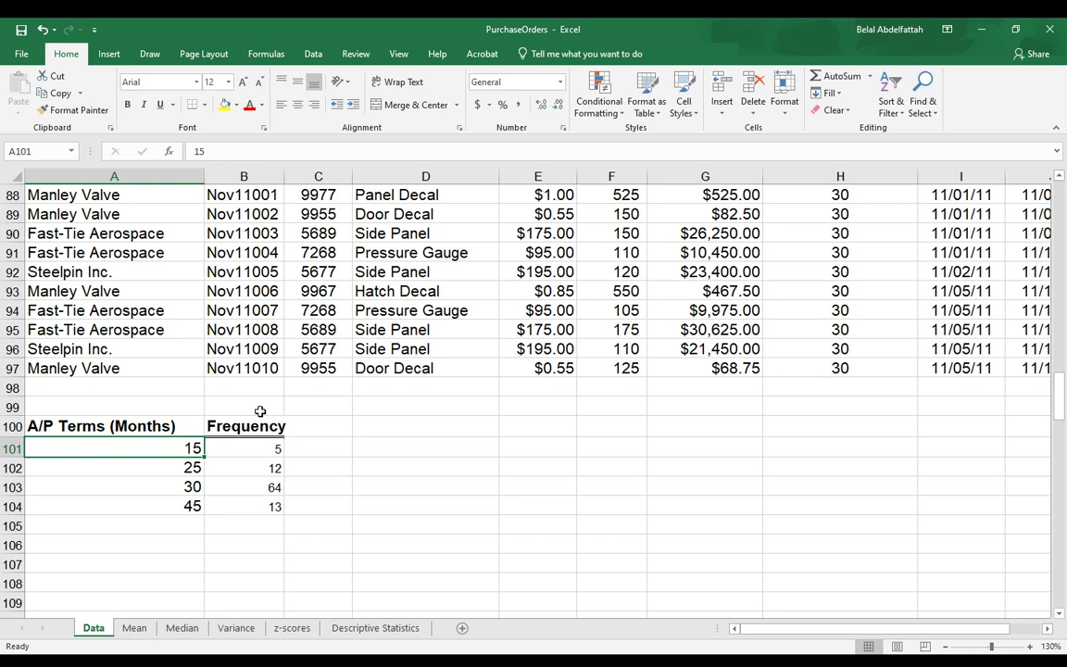
{"action": "left_click_drag", "start_coordinate": [262, 448], "coordinate": [263, 495]}
{"action": "left_click_drag", "start_coordinate": [187, 448], "coordinate": [178, 512]}
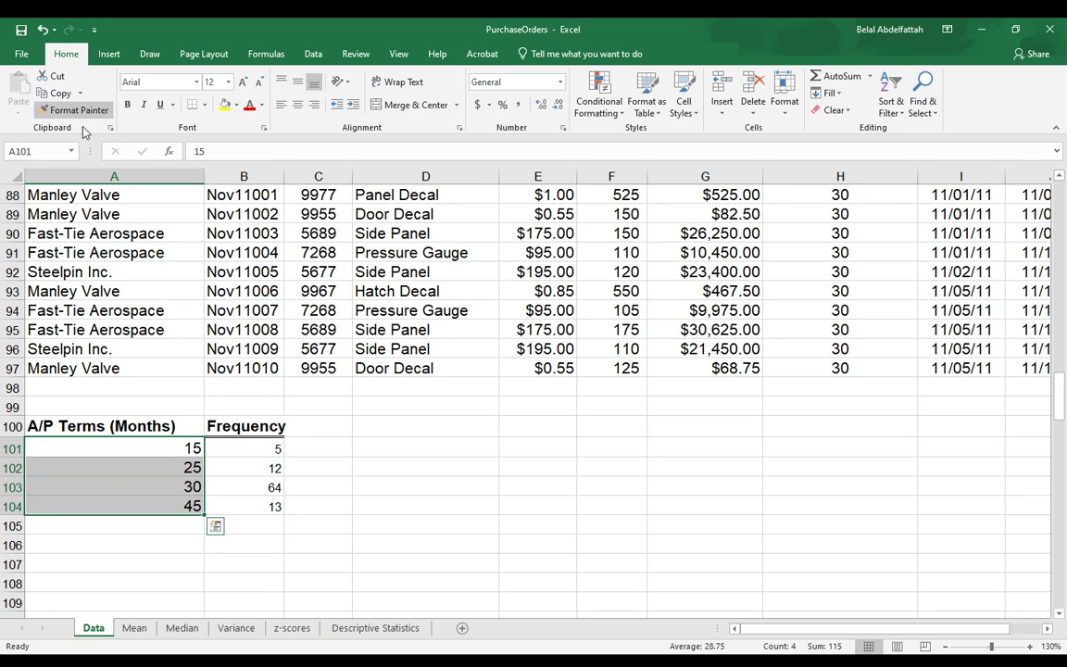
{"action": "left_click", "coordinate": [57, 112]}
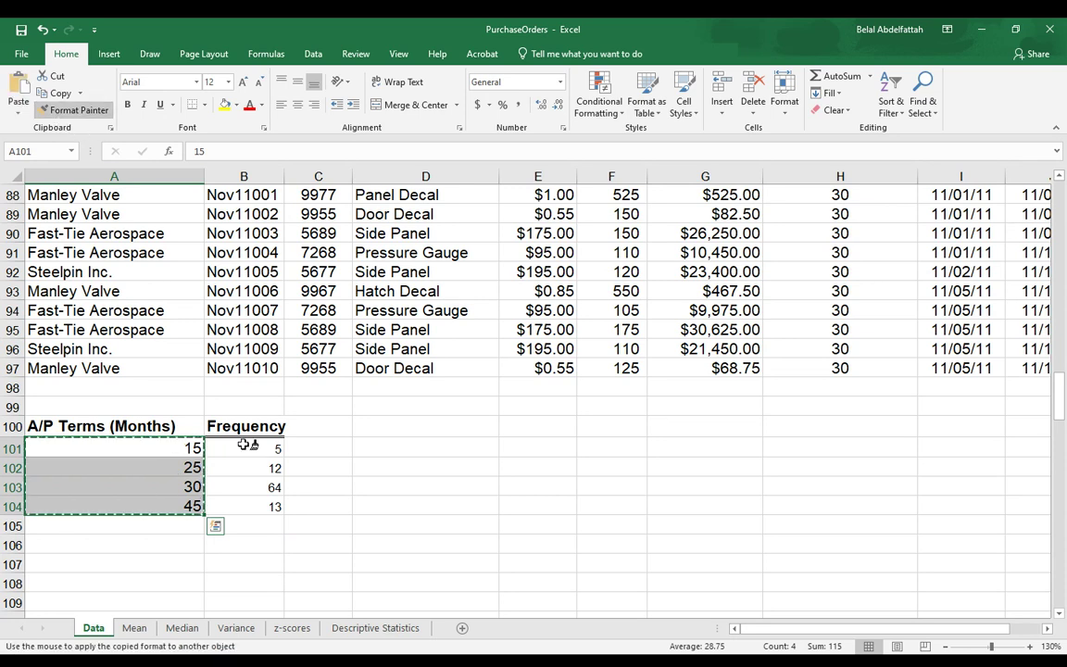
{"action": "left_click_drag", "start_coordinate": [218, 448], "coordinate": [258, 508]}
{"action": "left_click", "coordinate": [612, 483]}
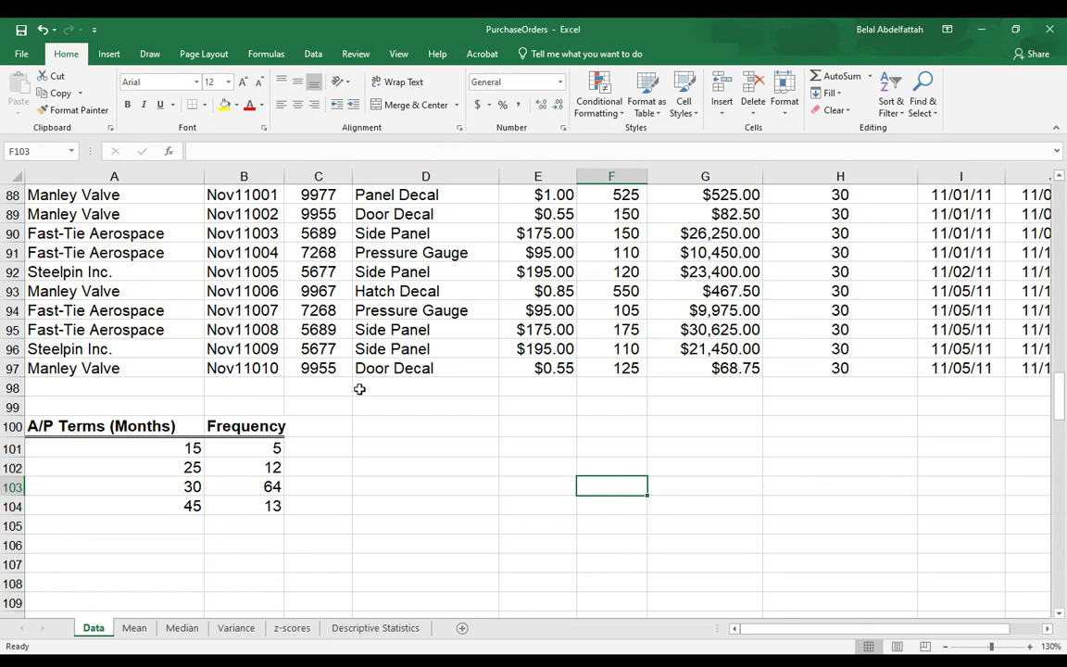
Enter the heading "Relative Freq." in C100, beside the Frequency heading.
{"action": "left_click", "coordinate": [347, 431]}
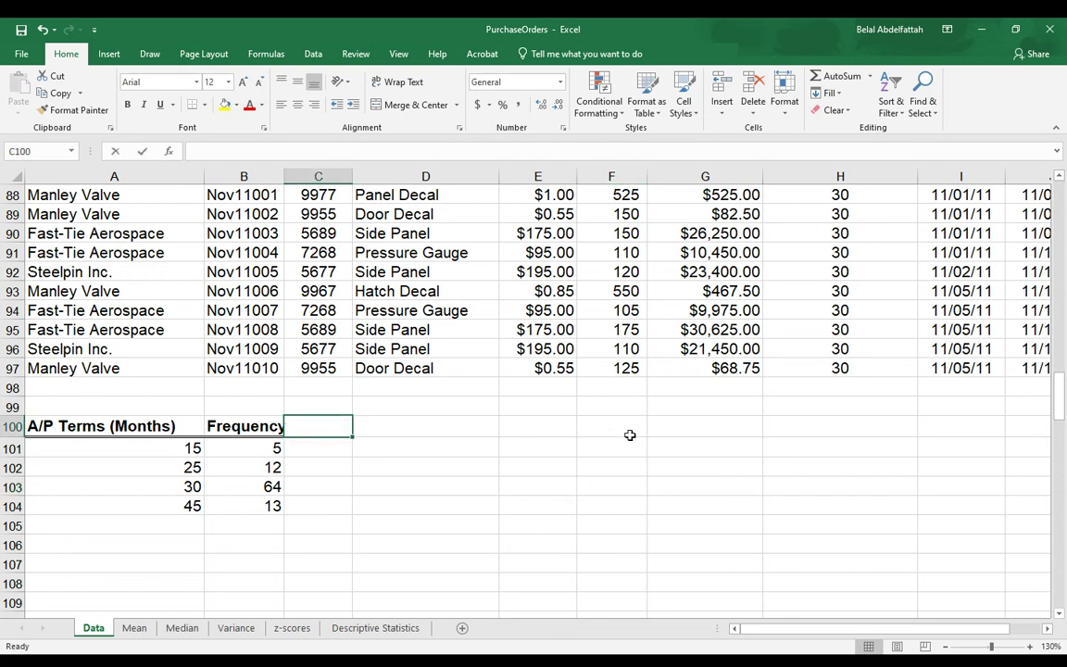
{"action": "type", "text": "Relative"}
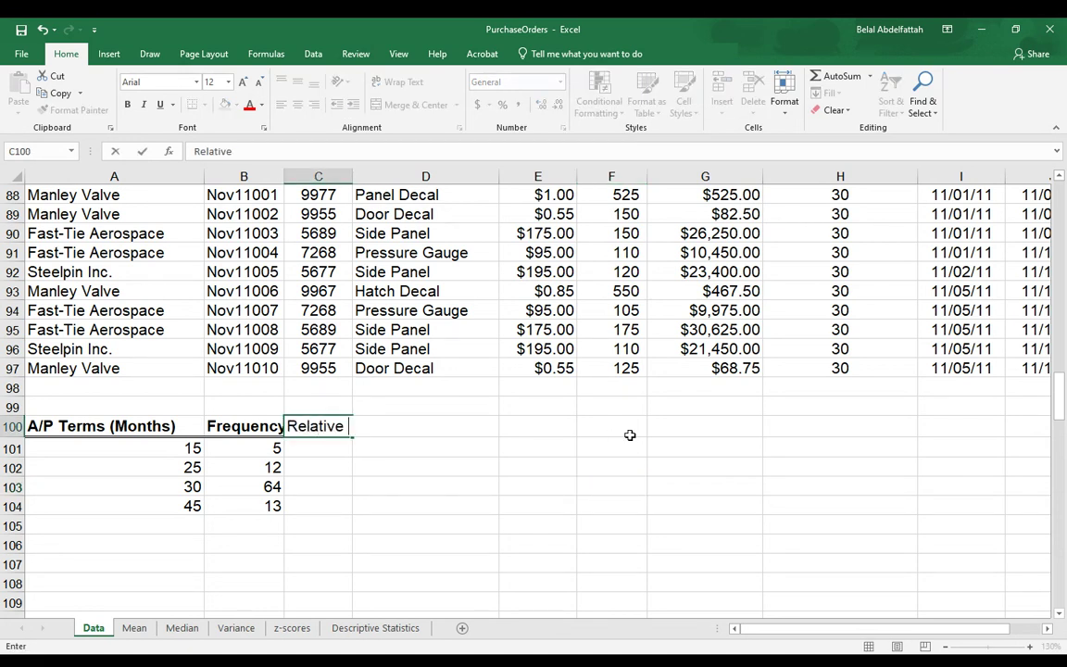
{"action": "type", "text": " Frfe"}
{"action": "key", "text": "BackSpace"}
{"action": "key", "text": "BackSpace"}
{"action": "type", "text": "eq."}
{"action": "key", "text": "Return"}
Apply the format of the Frequency heading in B100 to the heading in C100 with Format Painter.
{"action": "left_click", "coordinate": [244, 426]}
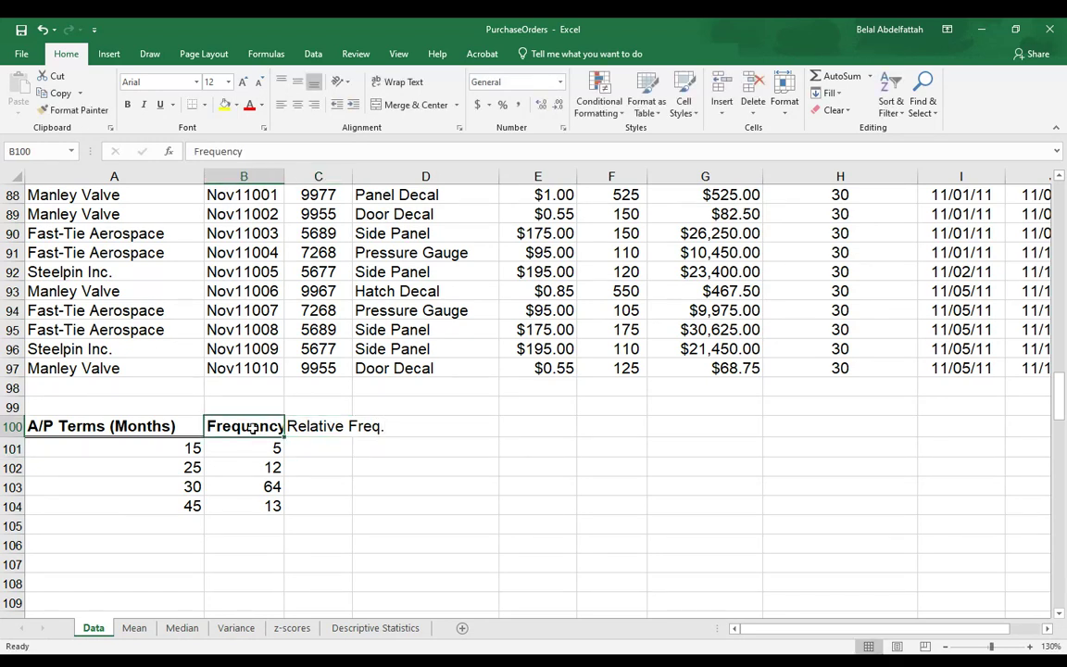
{"action": "left_click", "coordinate": [80, 110]}
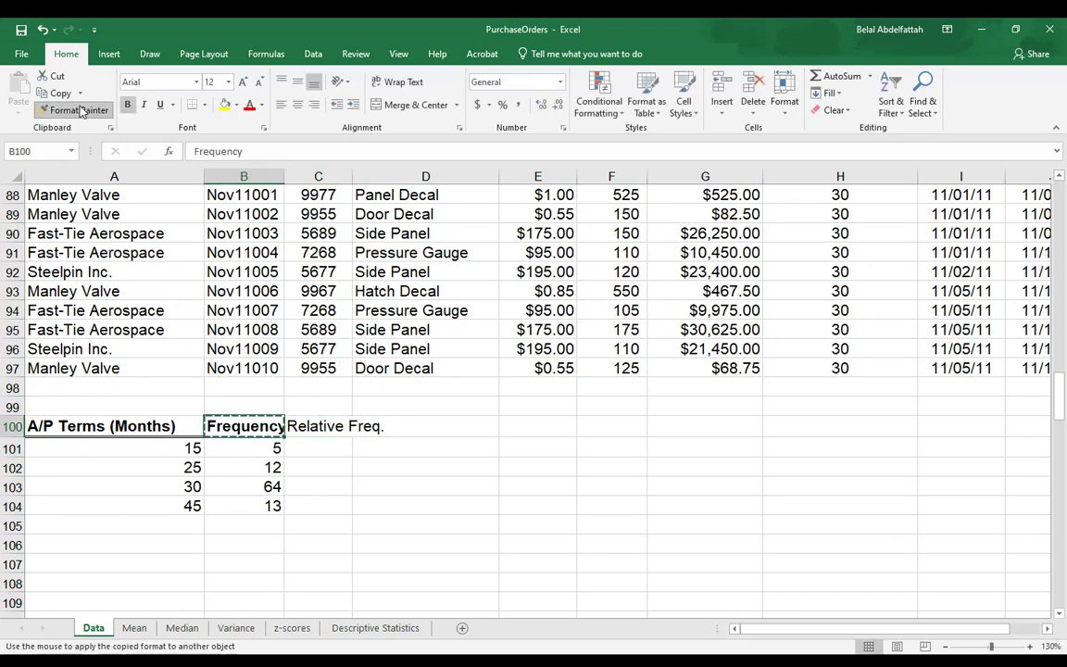
{"action": "left_click", "coordinate": [320, 427]}
Write the relative frequency formula =B101/SUM(B101:B104) in C101.
{"action": "left_click", "coordinate": [314, 449]}
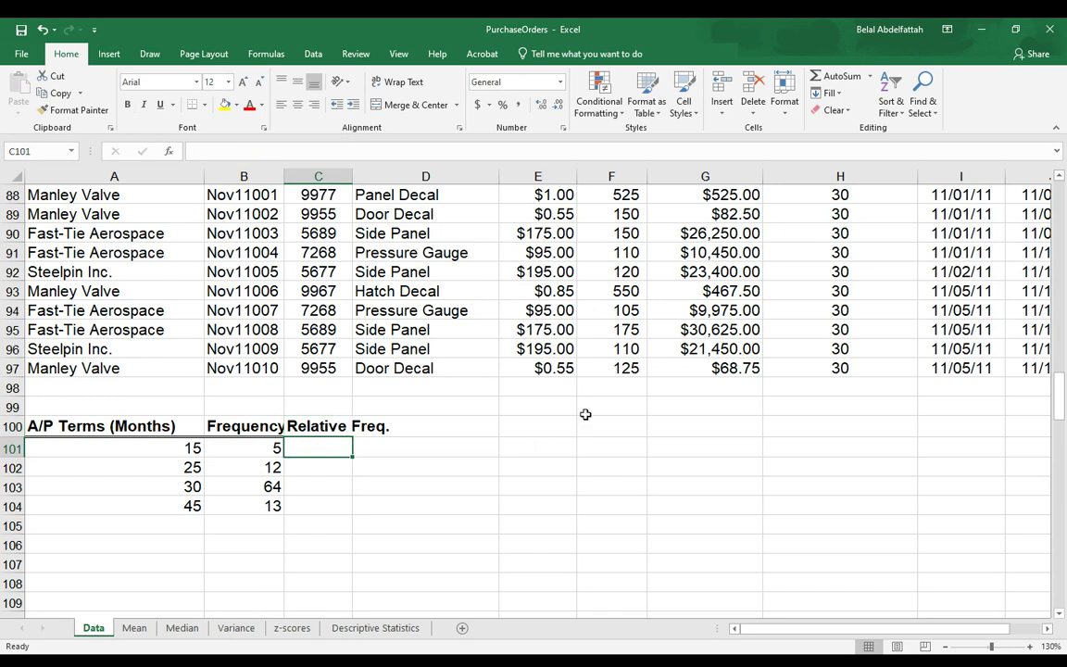
{"action": "type", "text": "="}
{"action": "key", "text": "Left"}
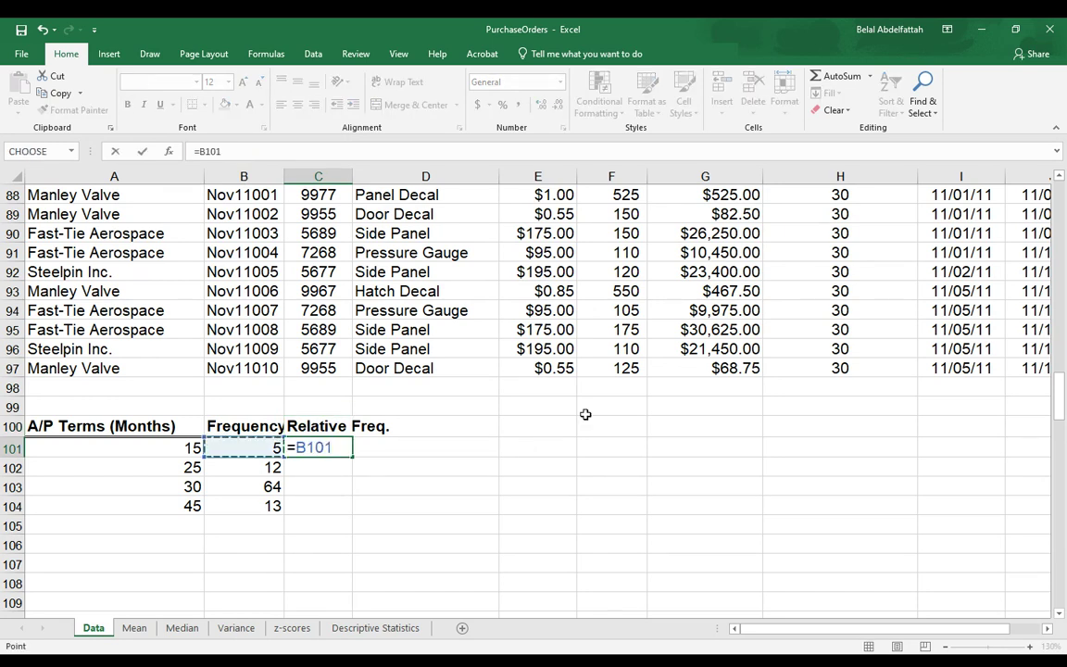
{"action": "type", "text": "/"}
{"action": "type", "text": "sum"}
{"action": "key", "text": "Tab"}
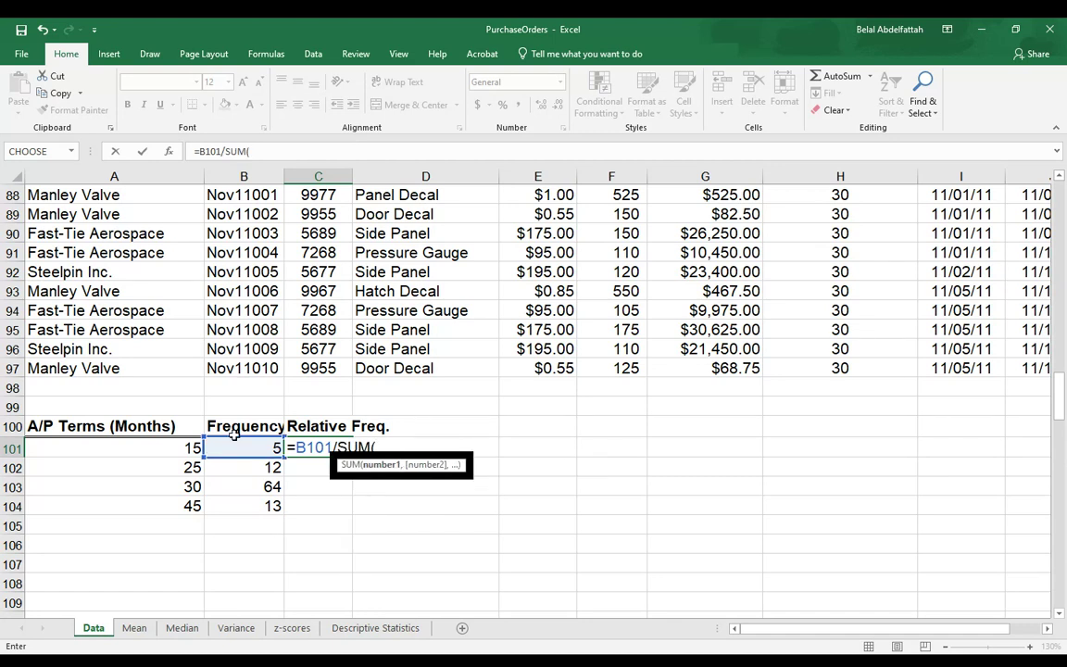
{"action": "left_click_drag", "start_coordinate": [234, 443], "coordinate": [269, 508]}
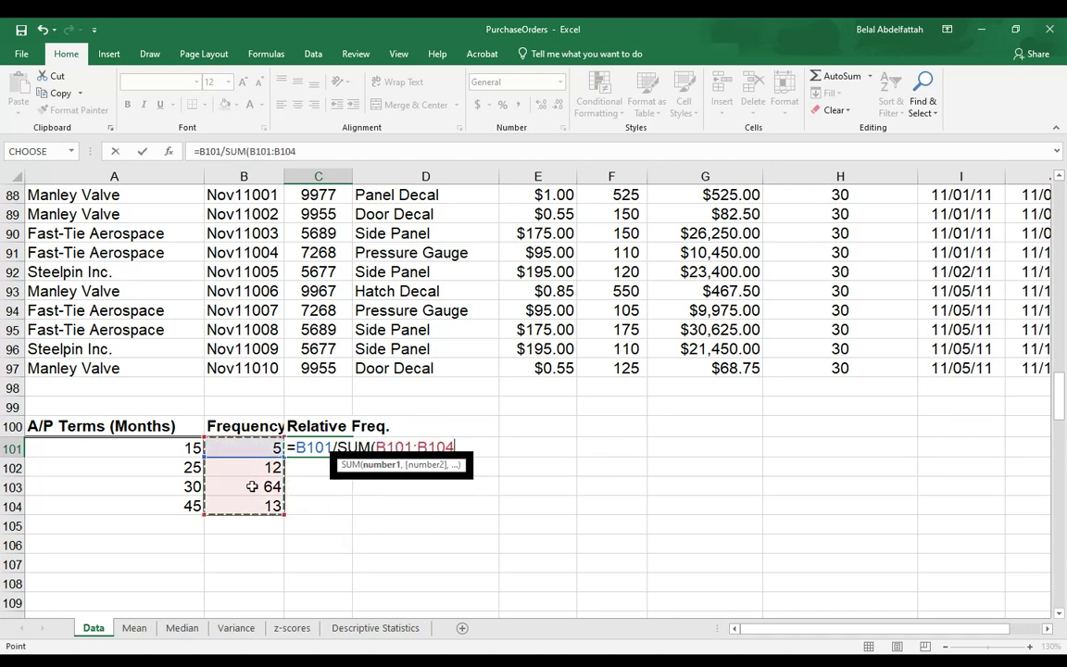
{"action": "type", "text": ")"}
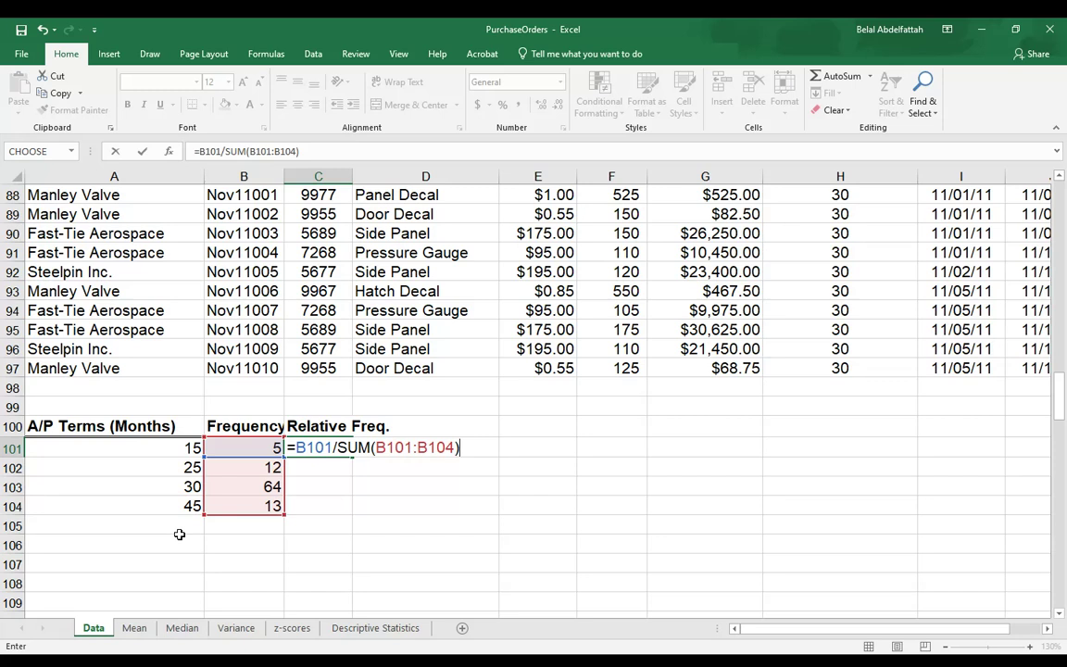
Make the SUM range in the C101 formula absolute as $B$101:$B$104 and complete the entry.
{"action": "left_click", "coordinate": [258, 153]}
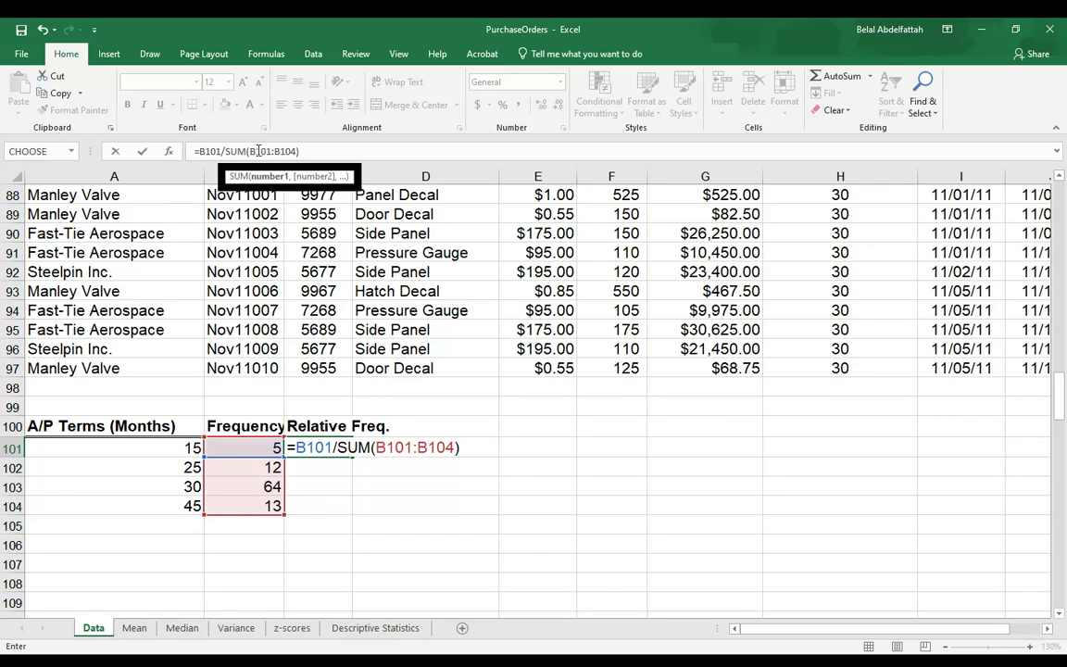
{"action": "key", "text": "F4"}
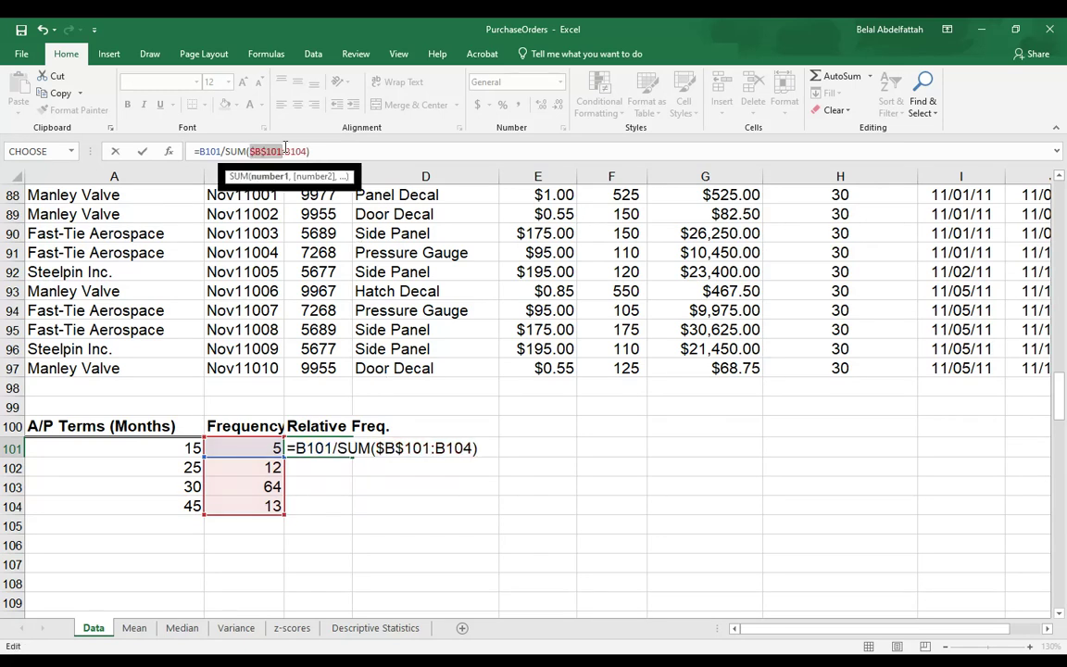
{"action": "left_click", "coordinate": [295, 151]}
{"action": "key", "text": "F4"}
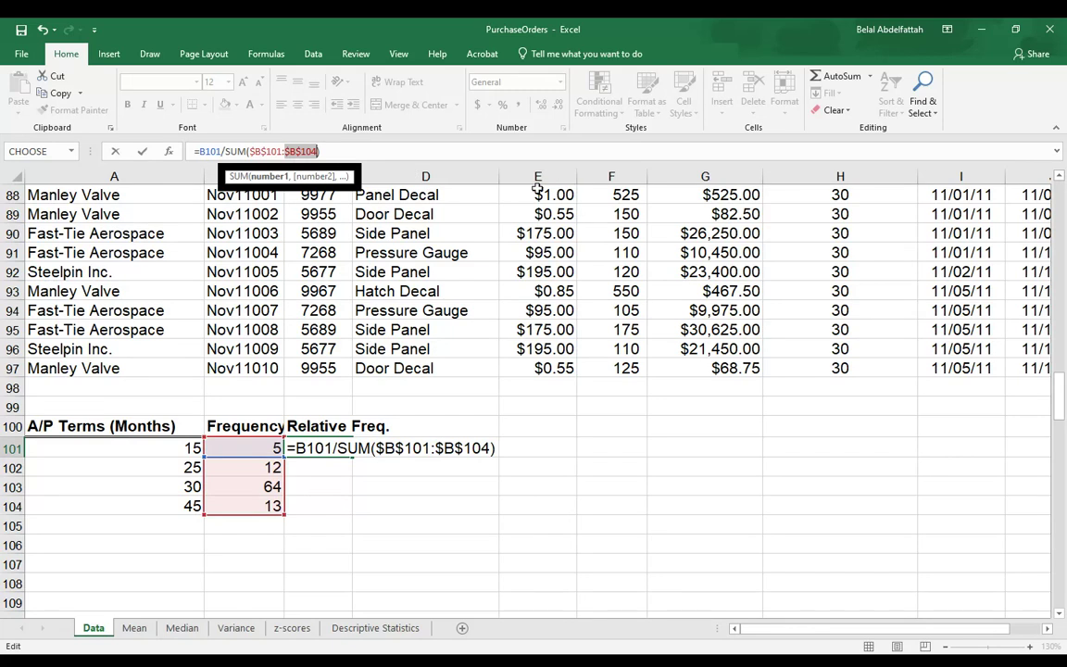
{"action": "key", "text": "Return"}
Format the relative frequency in C101 to four decimal places and fill its formula down to C104.
{"action": "left_click", "coordinate": [345, 448]}
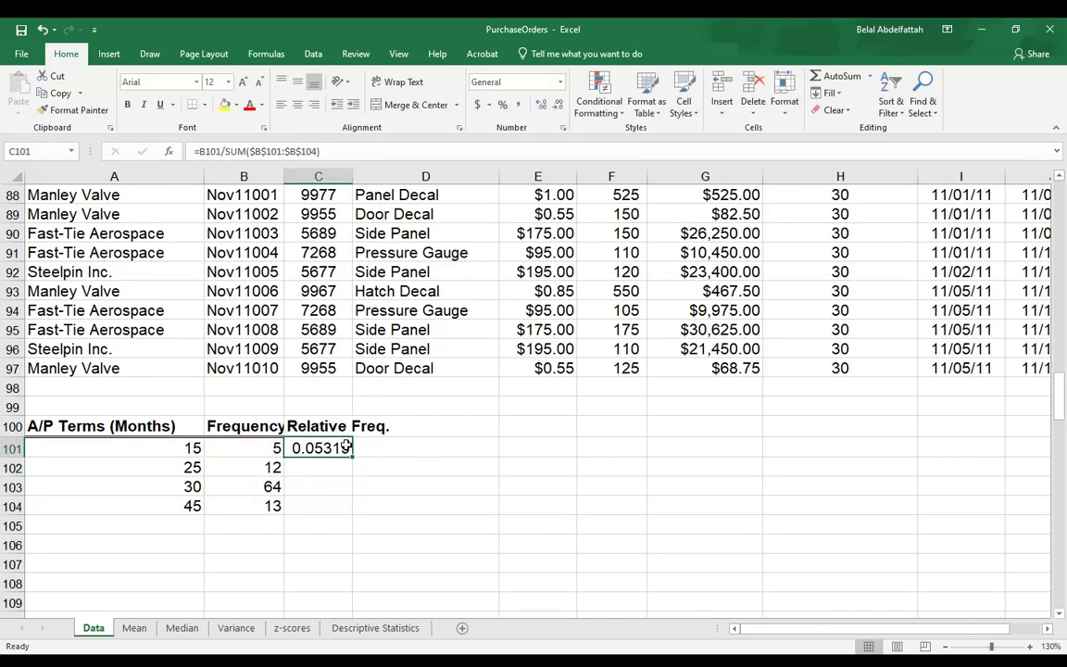
{"action": "left_click", "coordinate": [559, 107]}
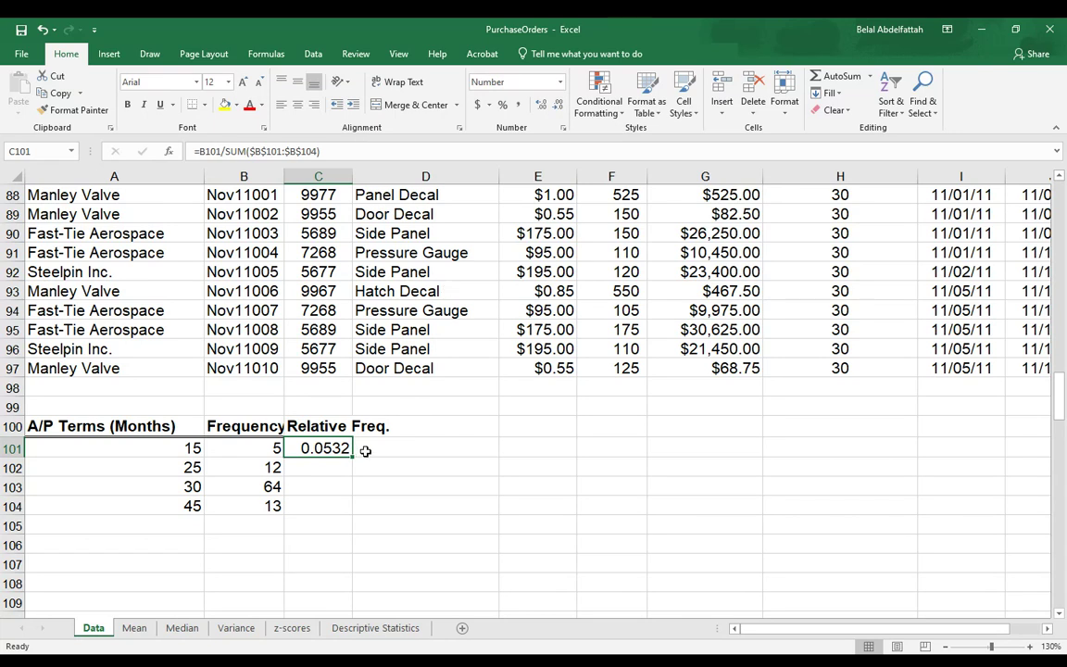
{"action": "left_click_drag", "start_coordinate": [355, 457], "coordinate": [353, 512]}
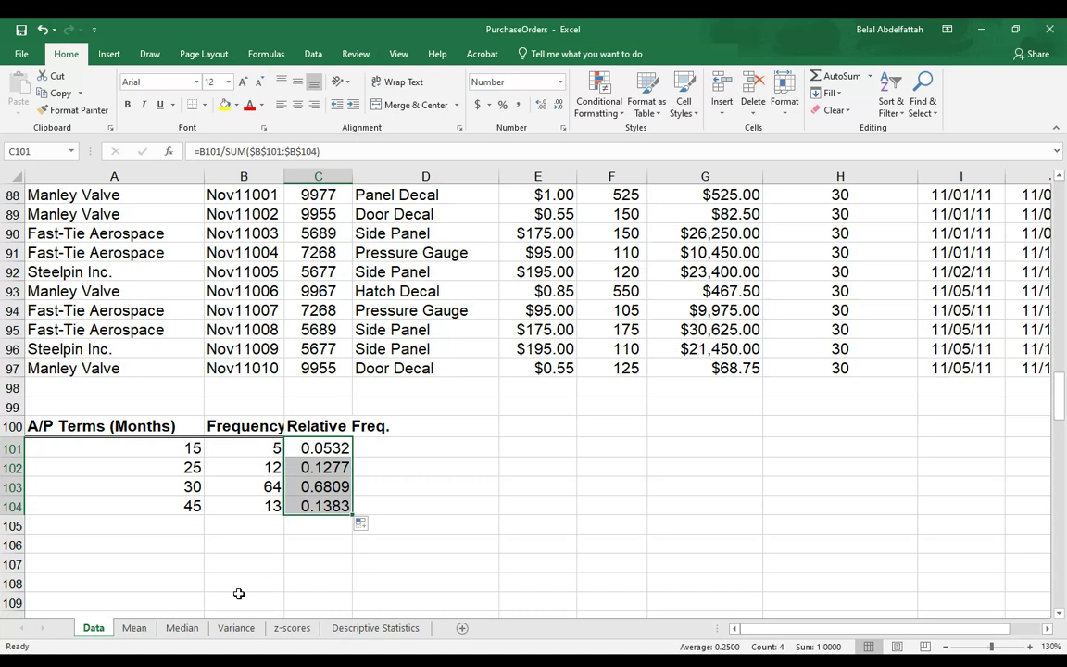
Total the relative frequencies C101:C104 with a SUM formula in C105.
{"action": "left_click", "coordinate": [287, 526]}
{"action": "type", "text": "=sum("}
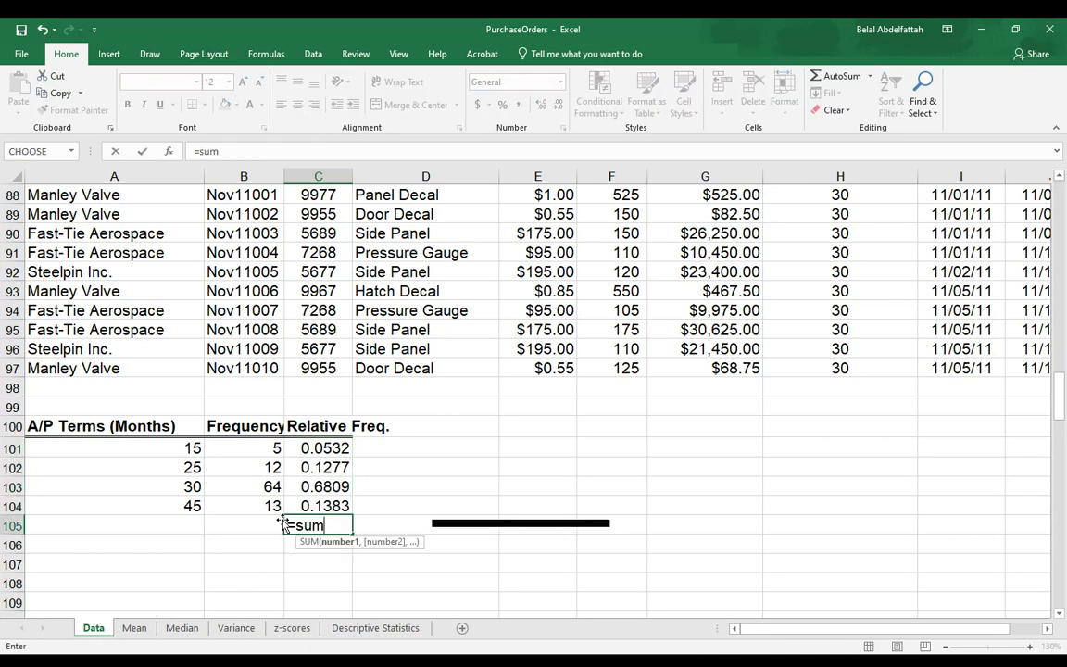
{"action": "key", "text": "Up"}
{"action": "key", "text": "shift+Up"}
{"action": "key", "text": "shift+Up"}
{"action": "key", "text": "shift+Up"}
{"action": "key", "text": "Return"}
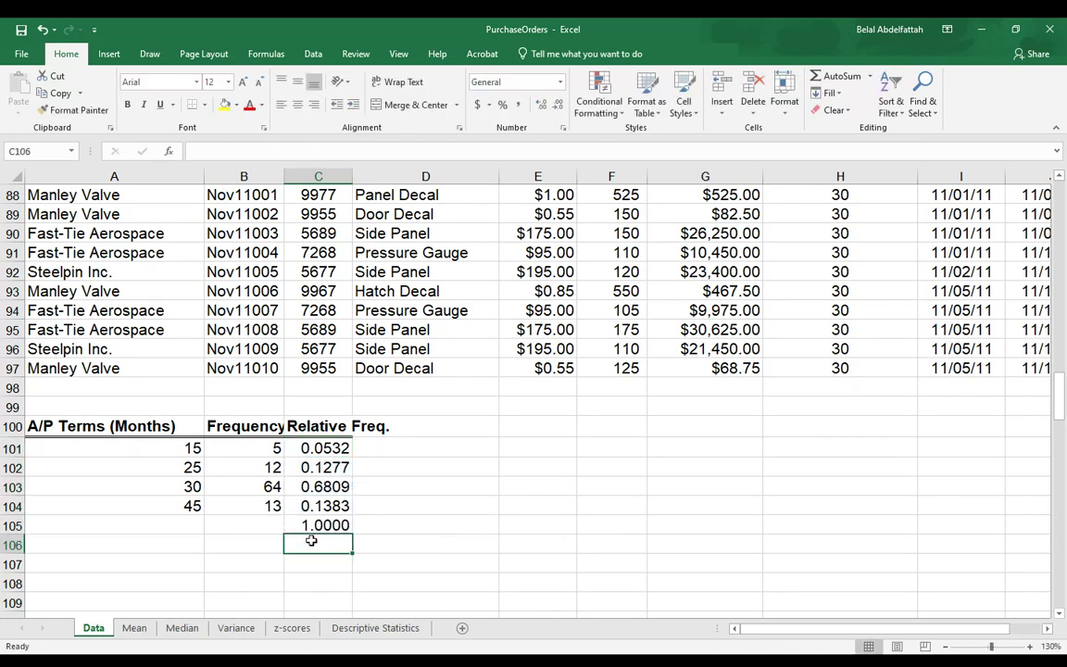
Total the frequencies B101:B104 with a SUM formula in B105.
{"action": "left_click", "coordinate": [344, 524]}
{"action": "left_click", "coordinate": [243, 519]}
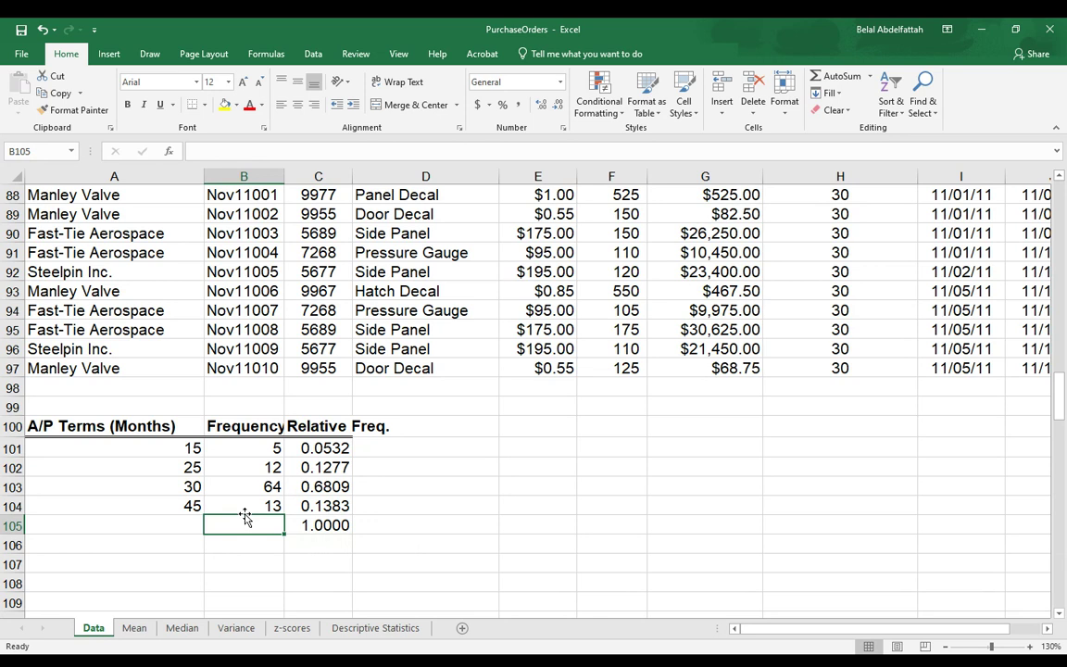
{"action": "type", "text": "=su"}
{"action": "key", "text": "Tab"}
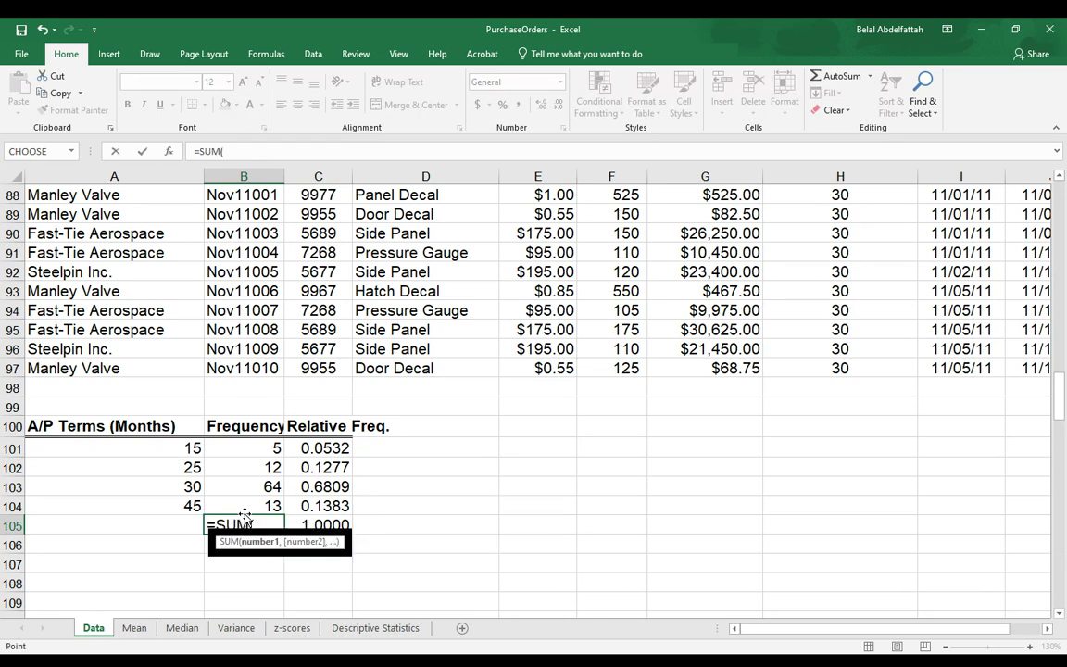
{"action": "left_click_drag", "start_coordinate": [244, 449], "coordinate": [244, 506]}
{"action": "key", "text": "Return"}
{"action": "left_click", "coordinate": [446, 542]}
Label the totals row "Total:" in A105, right-aligned and bold.
{"action": "left_click", "coordinate": [149, 523]}
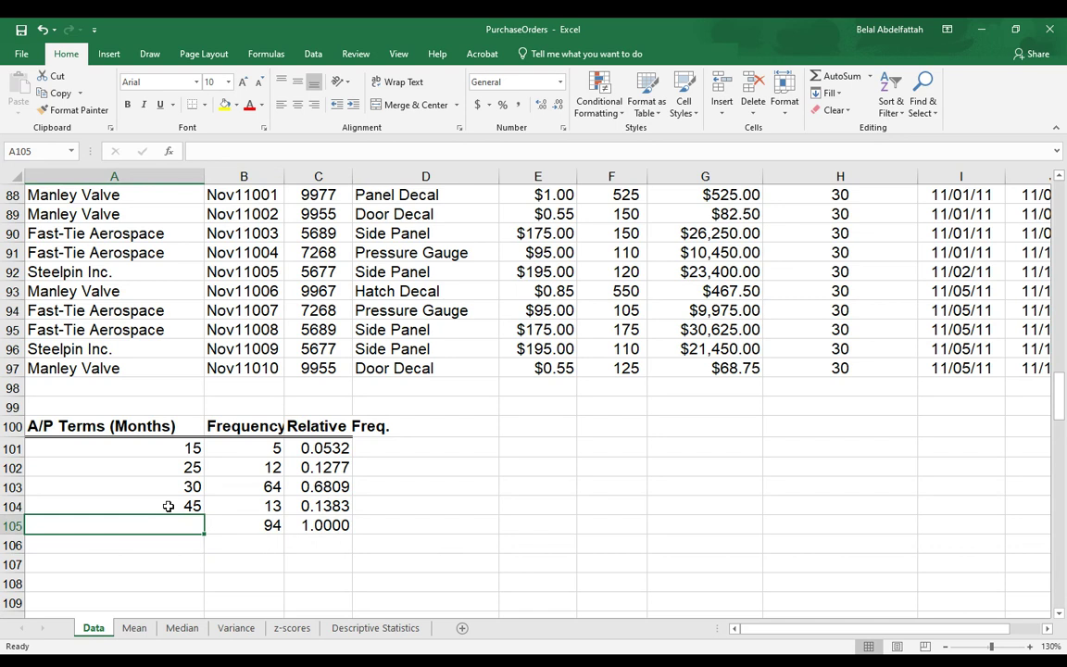
{"action": "type", "text": "Total"}
{"action": "key", "text": "Return"}
{"action": "key", "text": "Up"}
{"action": "left_click", "coordinate": [314, 105]}
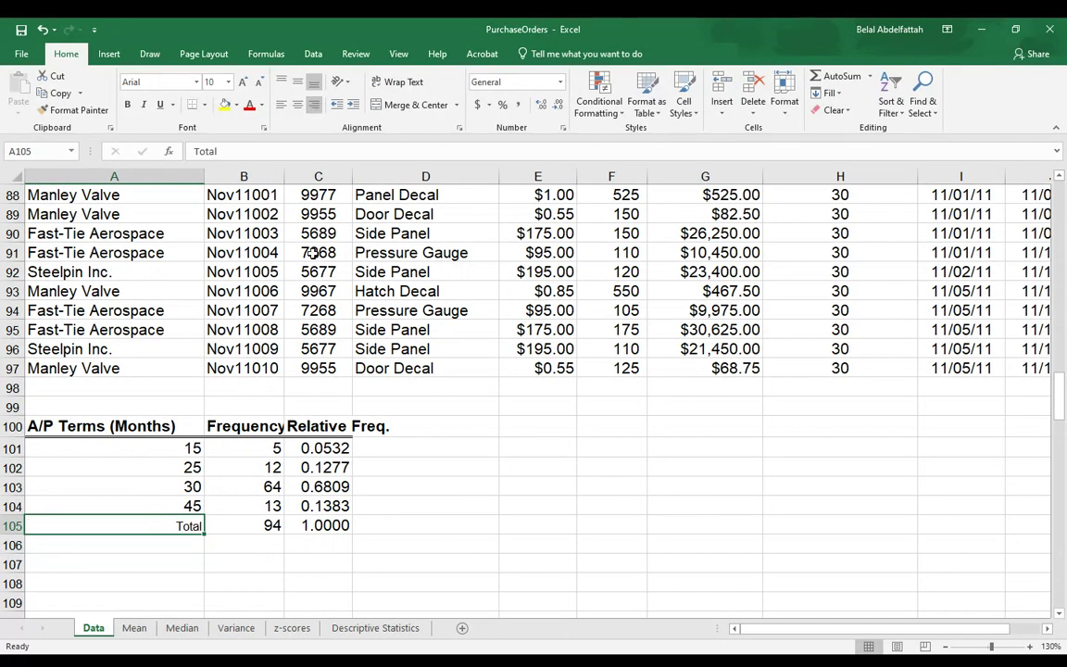
{"action": "key", "text": "ctrl+b"}
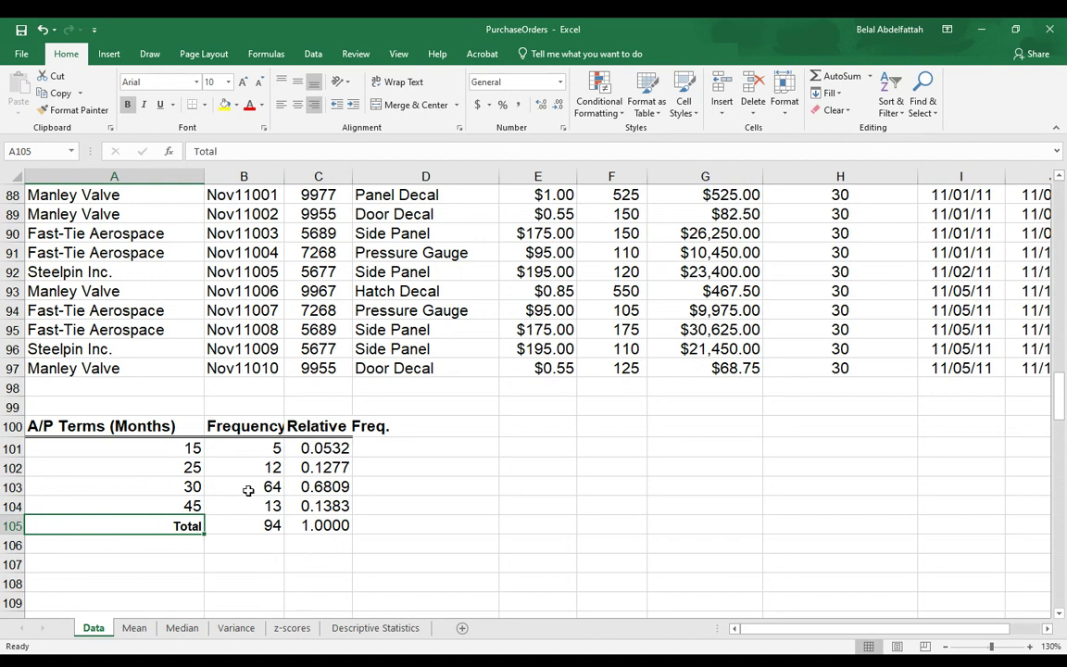
{"action": "left_click", "coordinate": [289, 148]}
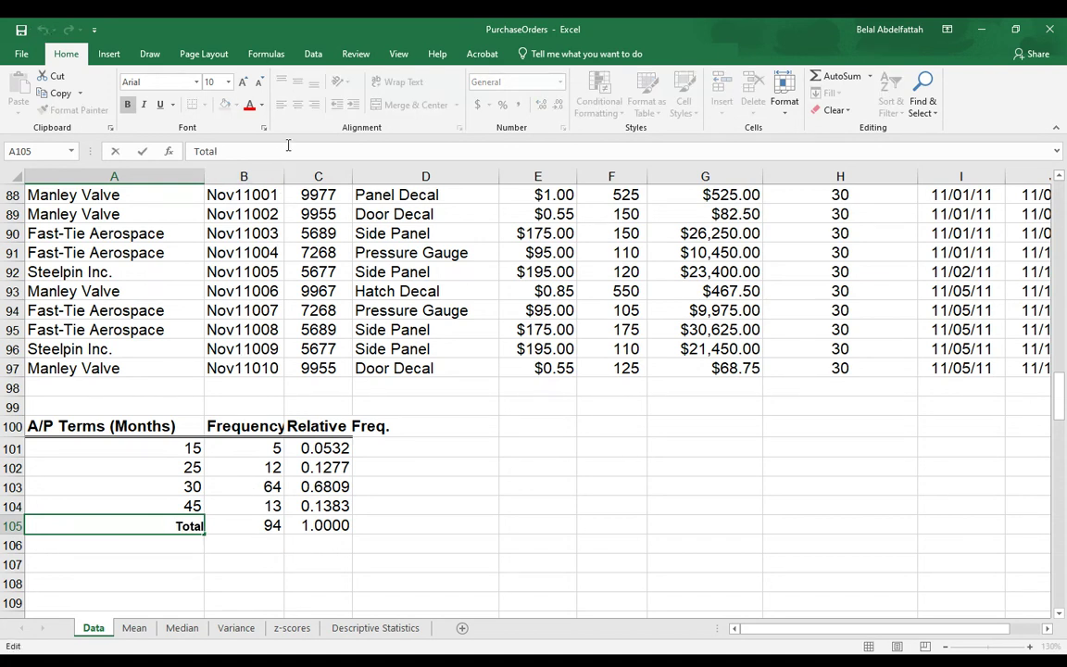
{"action": "type", "text": ":"}
{"action": "key", "text": "Return"}
{"action": "left_click_drag", "start_coordinate": [139, 449], "coordinate": [322, 497]}
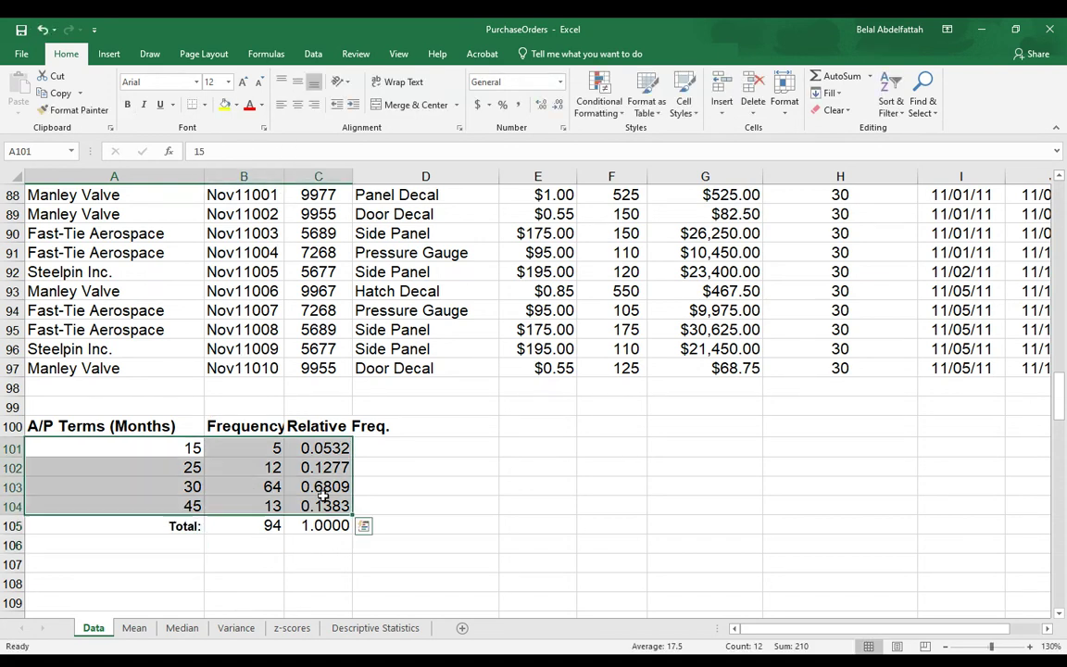
{"action": "left_click", "coordinate": [540, 519]}
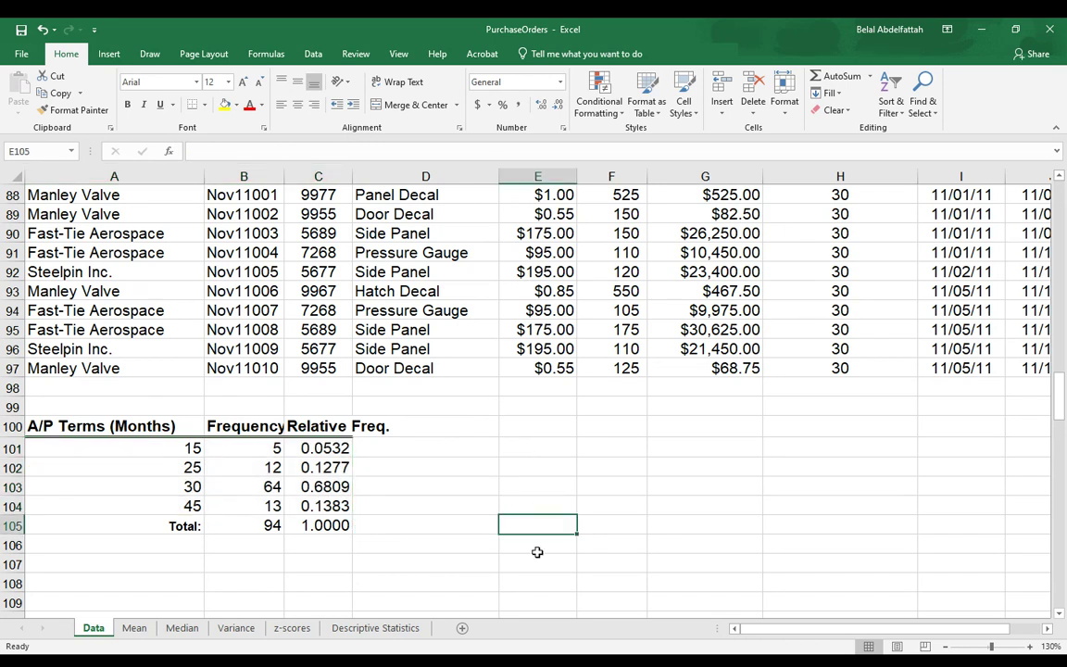
{"action": "left_click", "coordinate": [313, 56]}
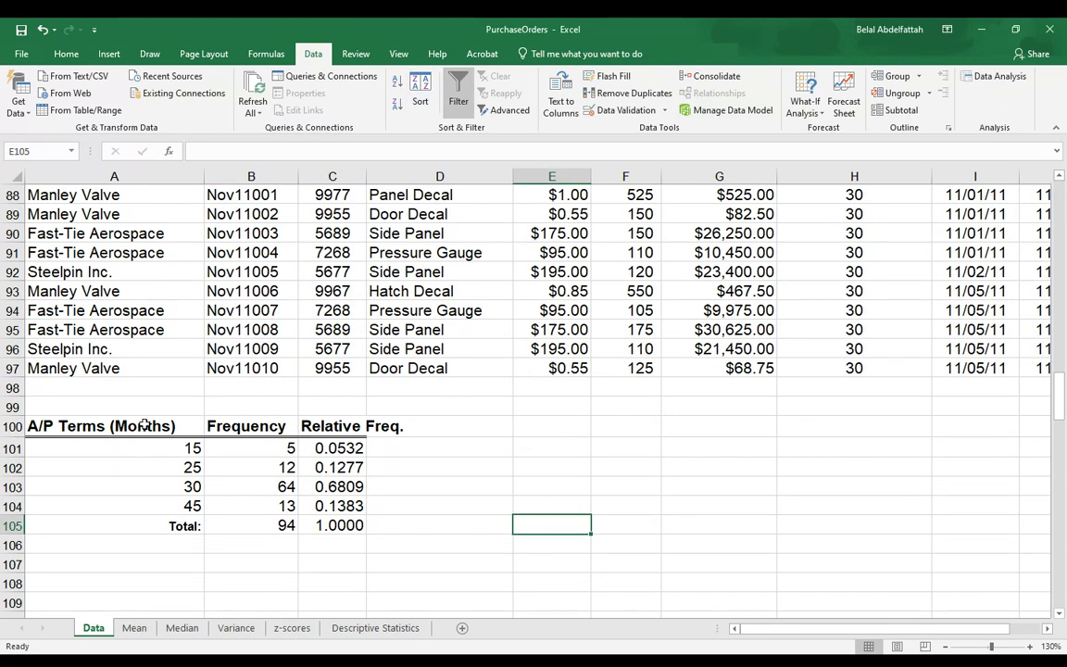
Insert a recommended clustered bar chart of A100:A104 and C100:C104, and move it beside the frequency table, starting around row 99.
{"action": "left_click_drag", "start_coordinate": [144, 426], "coordinate": [150, 501]}
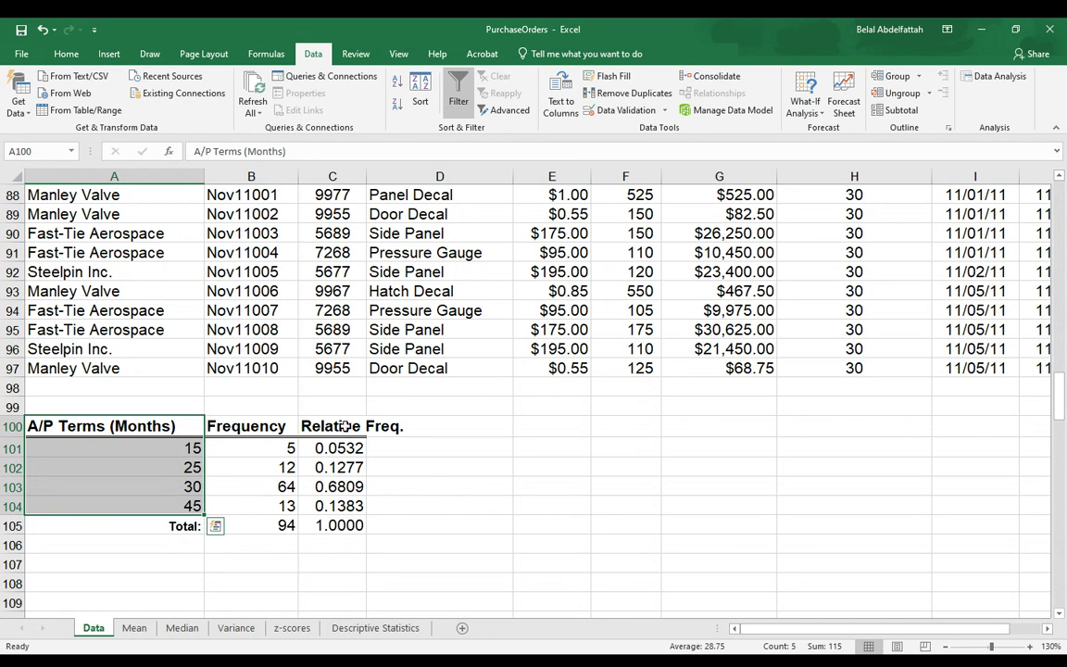
{"action": "left_click_drag", "start_coordinate": [344, 425], "coordinate": [338, 506], "text": "ctrl"}
{"action": "left_click", "coordinate": [109, 54]}
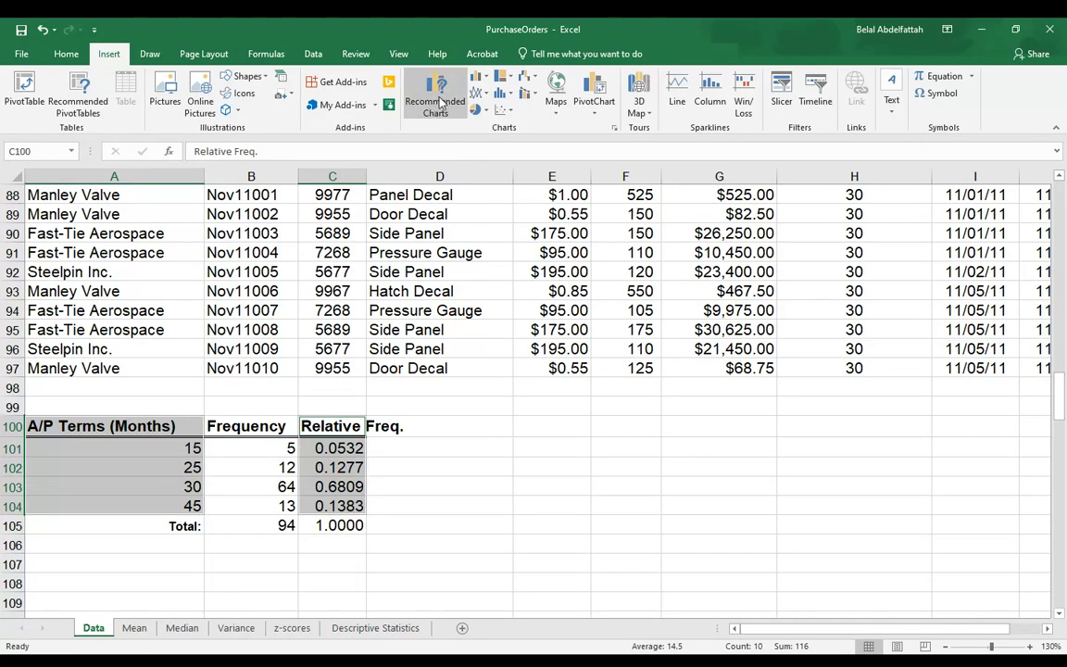
{"action": "left_click", "coordinate": [441, 103]}
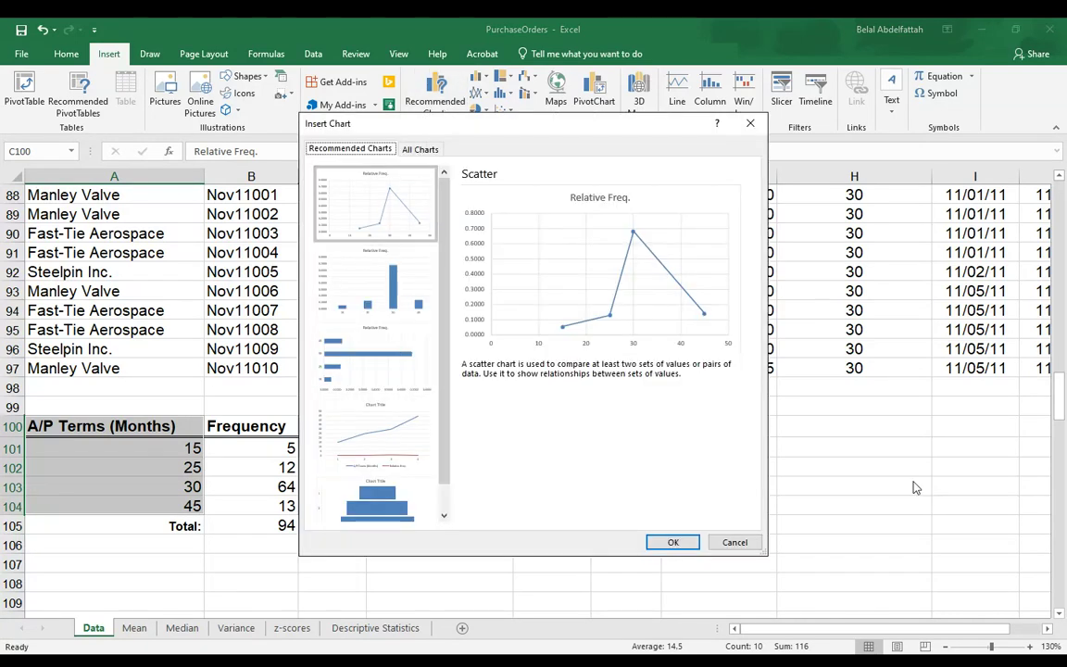
{"action": "left_click", "coordinate": [412, 368]}
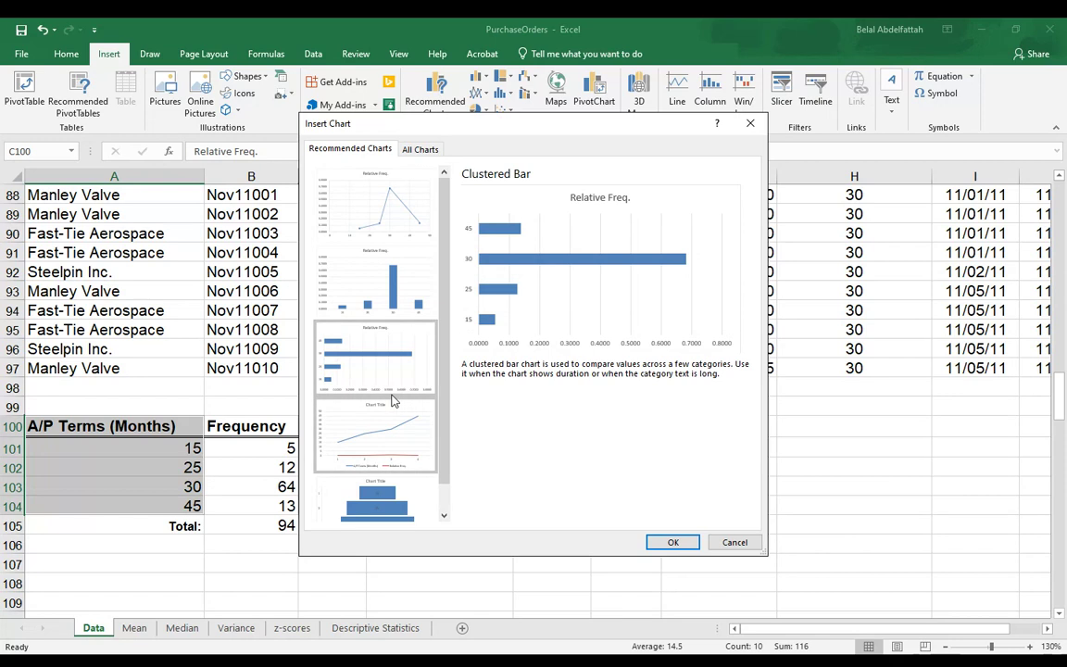
{"action": "left_click", "coordinate": [657, 538]}
{"action": "left_click_drag", "start_coordinate": [444, 260], "coordinate": [586, 415]}
{"action": "left_click", "coordinate": [440, 401]}
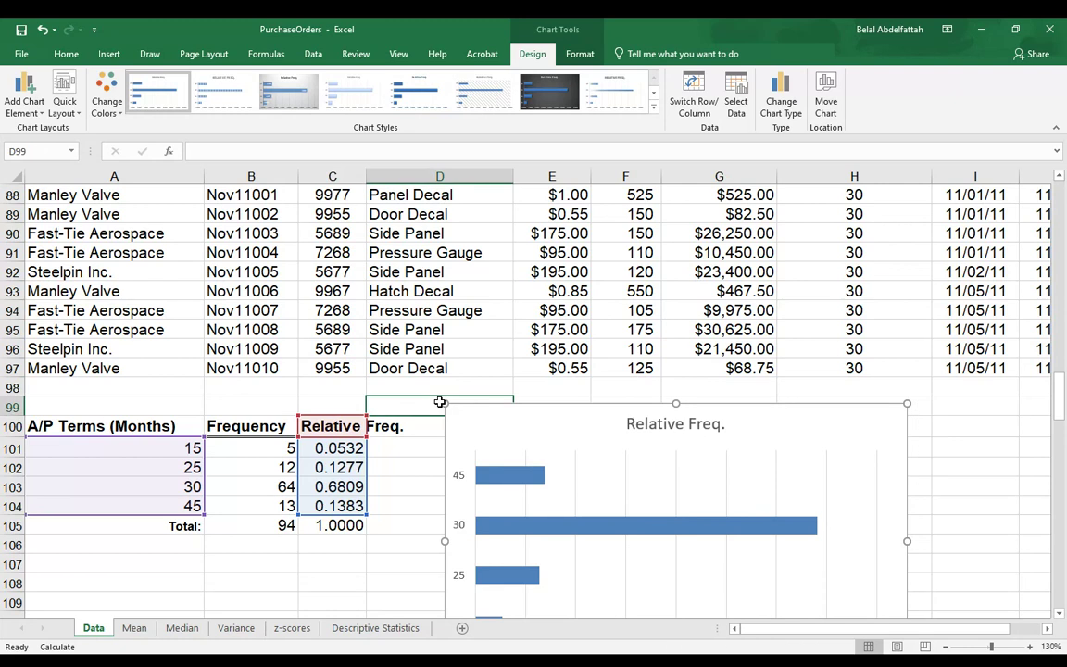
Replace the bar chart's title with "Proportions of A/P Terms" and shift the chart slightly closer to the frequency table.
{"action": "left_click", "coordinate": [687, 428]}
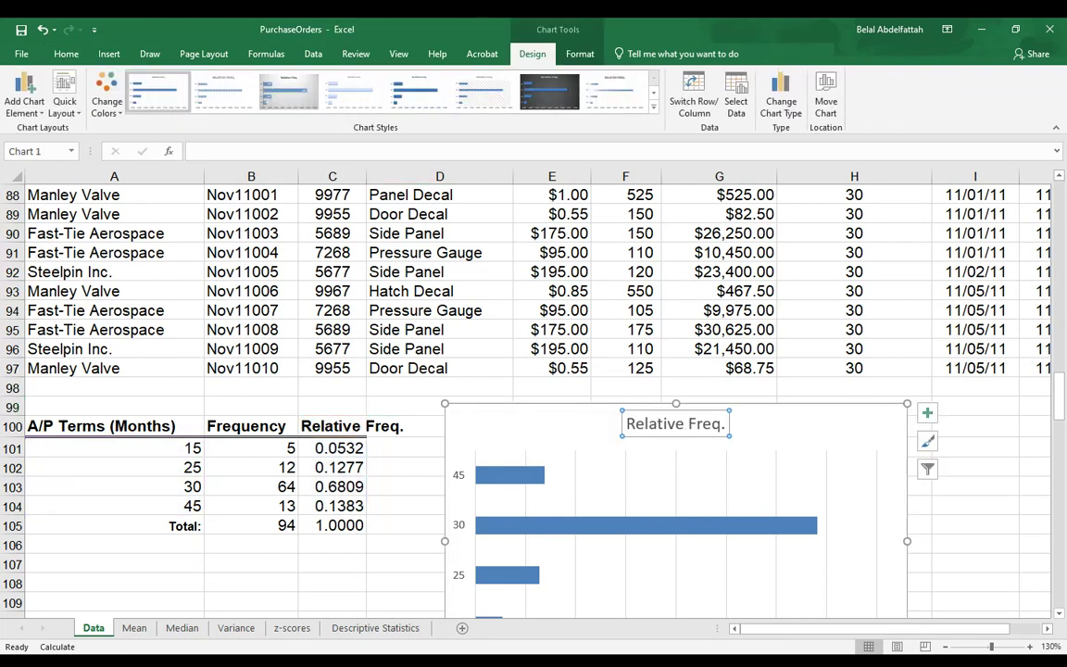
{"action": "key", "text": "Escape"}
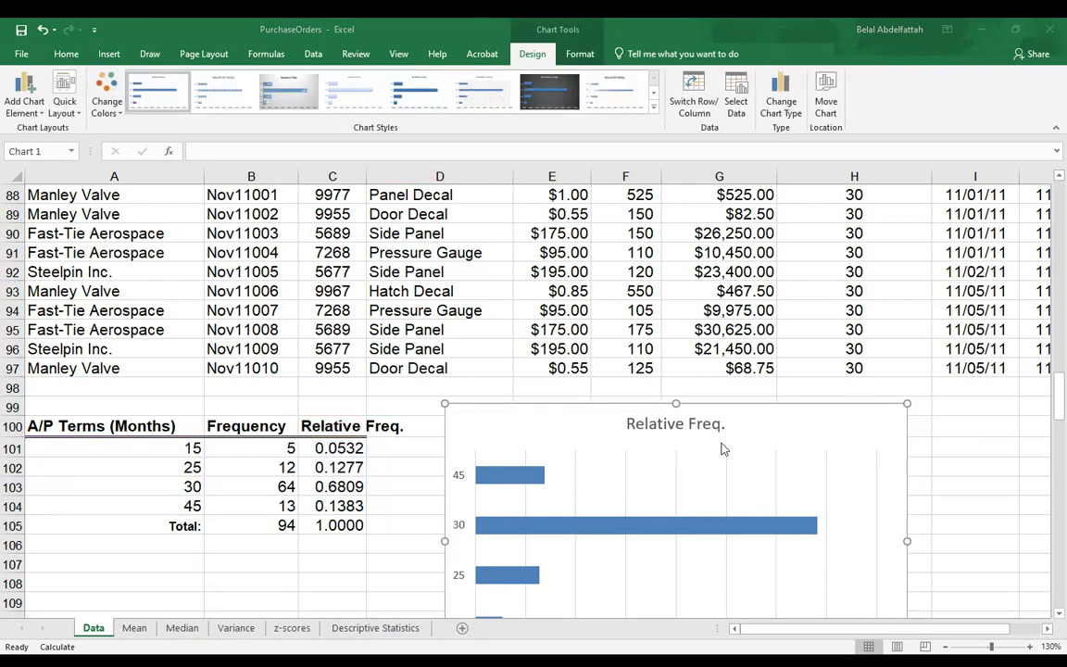
{"action": "double_click", "coordinate": [709, 424]}
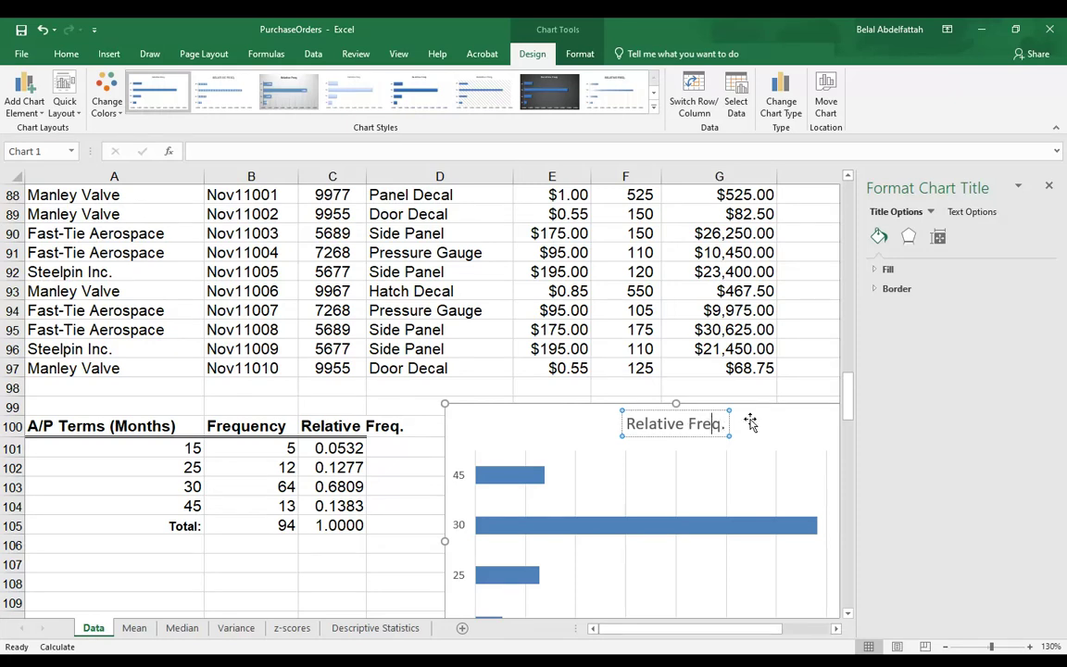
{"action": "key", "text": "BackSpace"}
{"action": "key", "text": "BackSpace"}
{"action": "key", "text": "BackSpace"}
{"action": "key", "text": "BackSpace"}
{"action": "key", "text": "BackSpace"}
{"action": "key", "text": "BackSpace"}
{"action": "key", "text": "BackSpace"}
{"action": "key", "text": "BackSpace"}
{"action": "key", "text": "BackSpace"}
{"action": "key", "text": "BackSpace"}
{"action": "key", "text": "BackSpace"}
{"action": "key", "text": "BackSpace"}
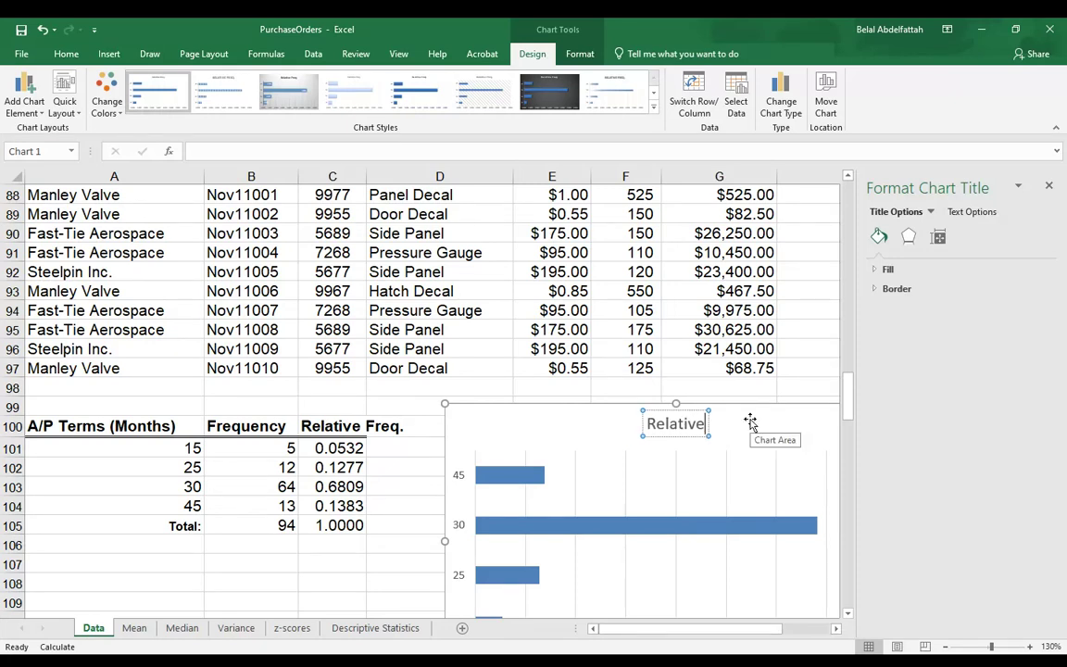
{"action": "key", "text": "BackSpace"}
{"action": "key", "text": "BackSpace"}
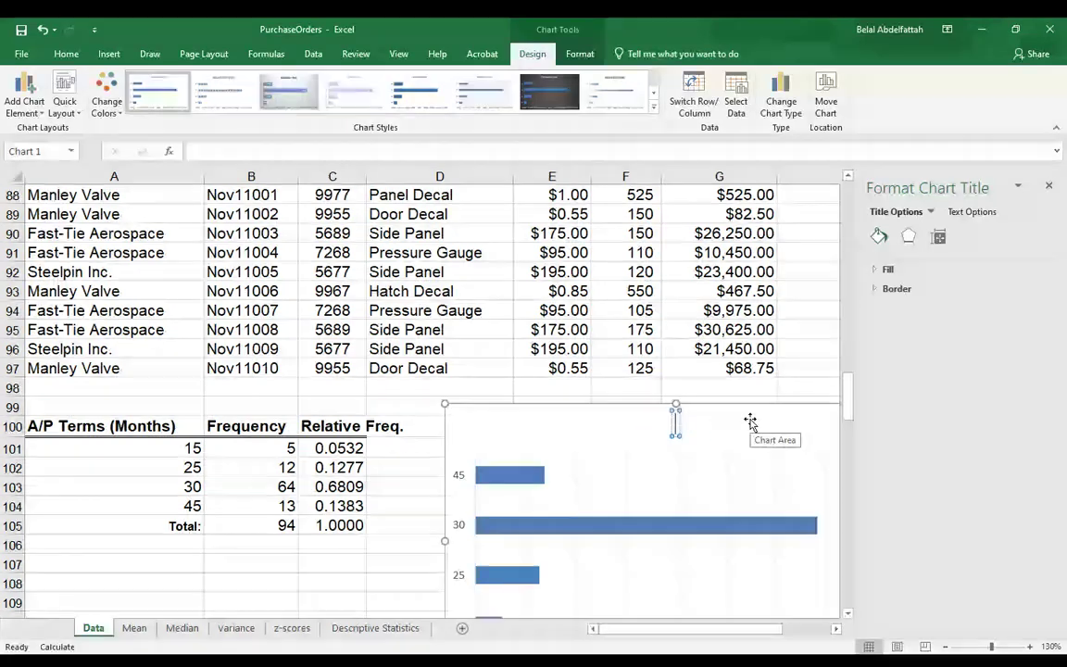
{"action": "type", "text": "Proporti"}
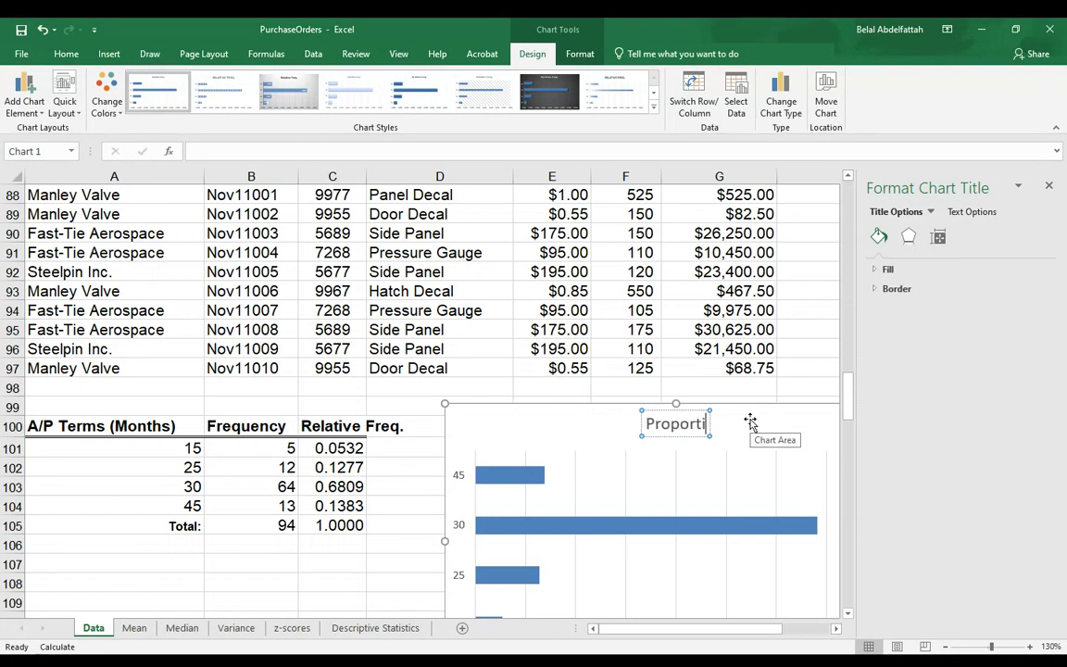
{"action": "type", "text": "ons of A/P Terms"}
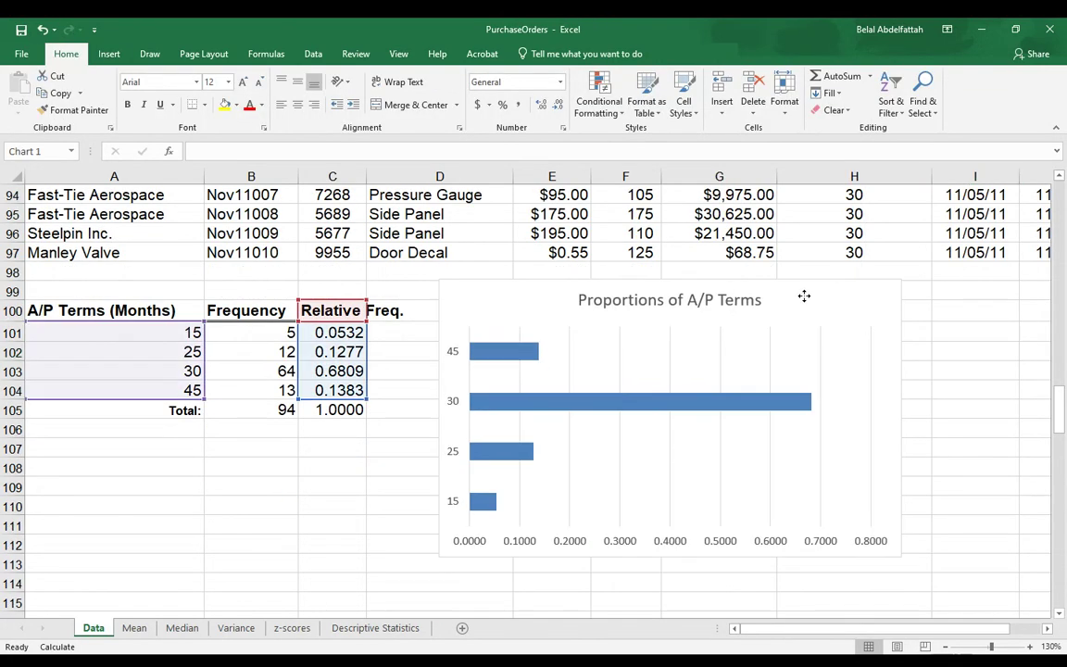
{"action": "left_click_drag", "start_coordinate": [804, 296], "coordinate": [795, 294]}
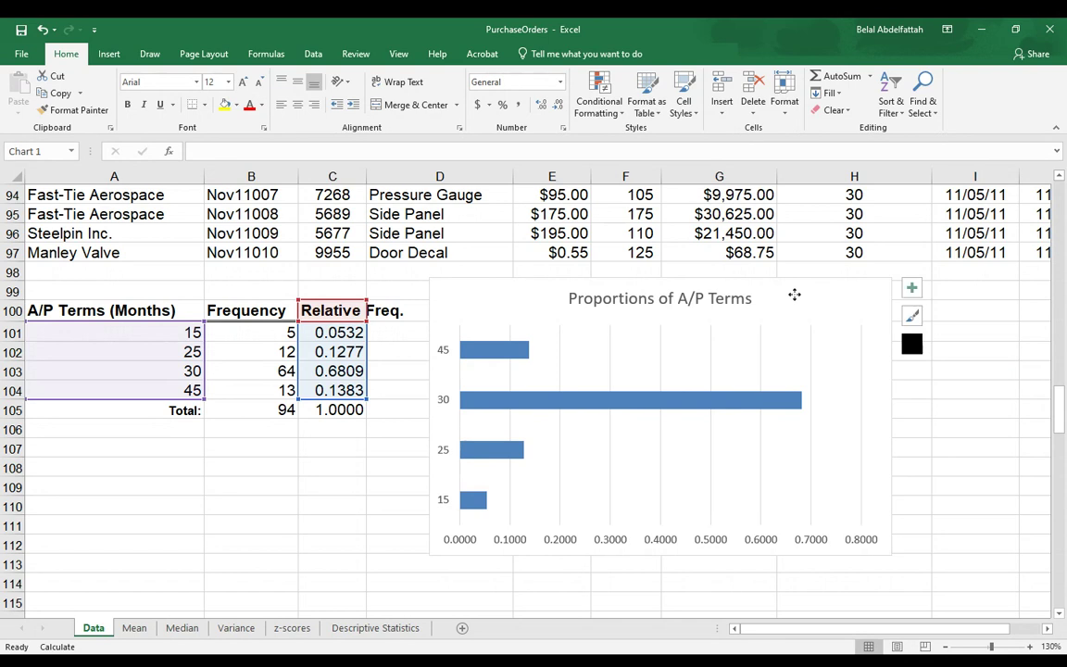
{"action": "left_click", "coordinate": [977, 441]}
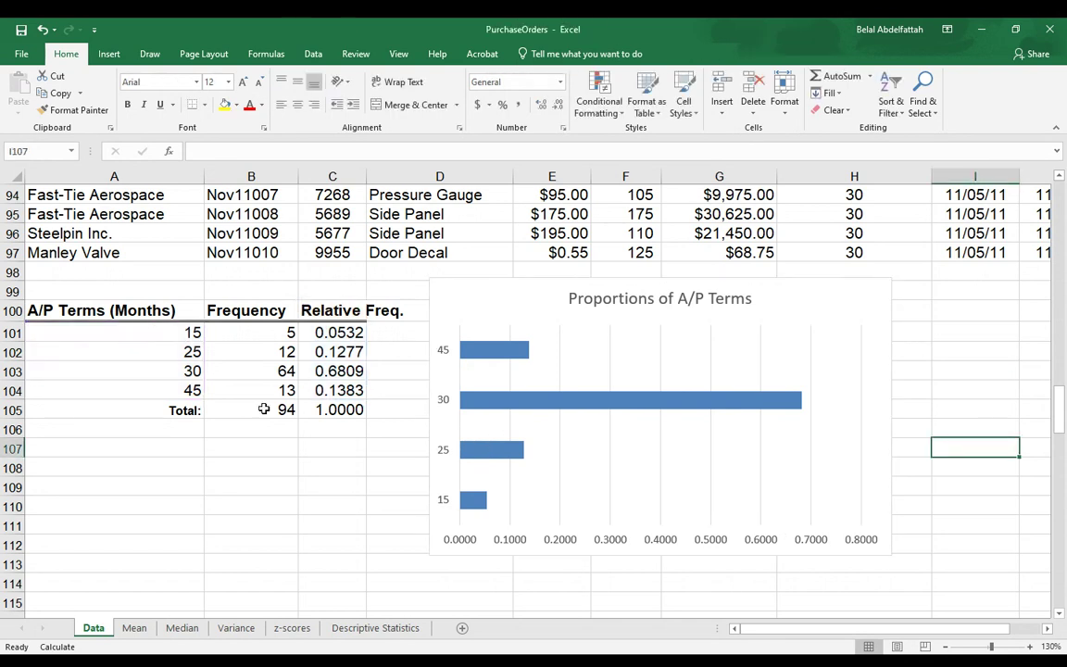